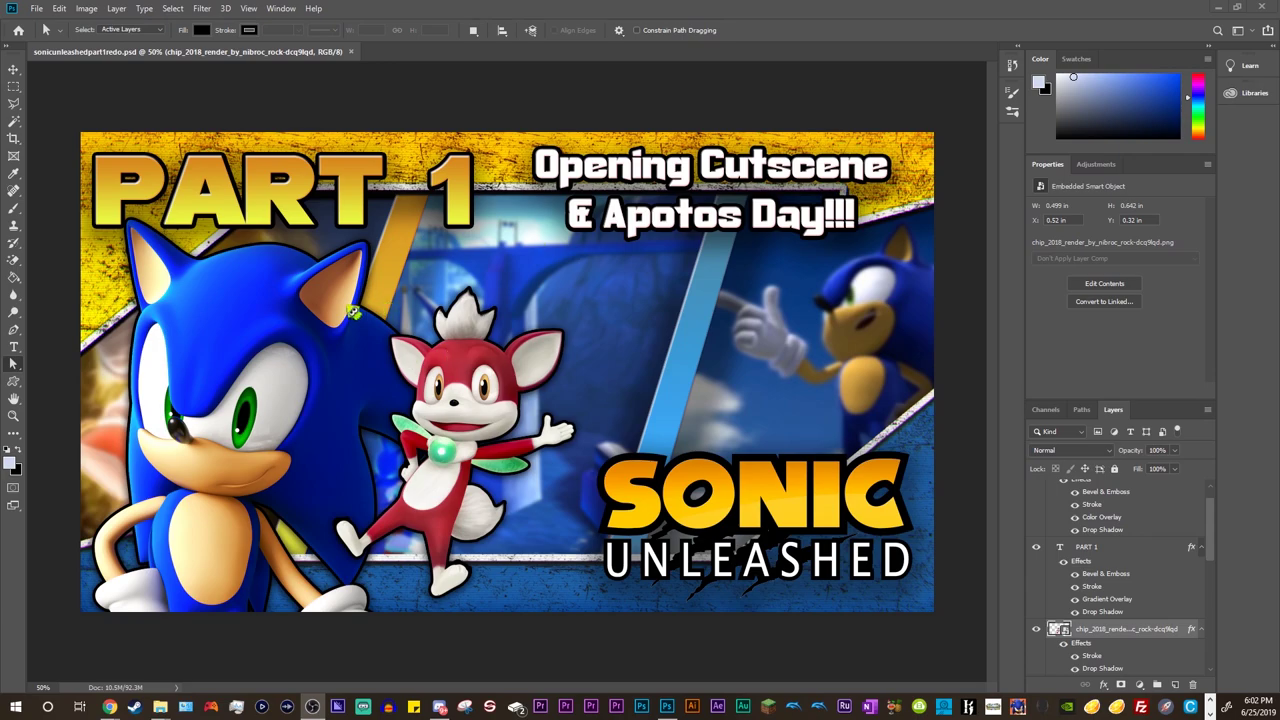
Step: Create a new blank 1920×1080 document from the Custom recent preset
left_click(45, 9)
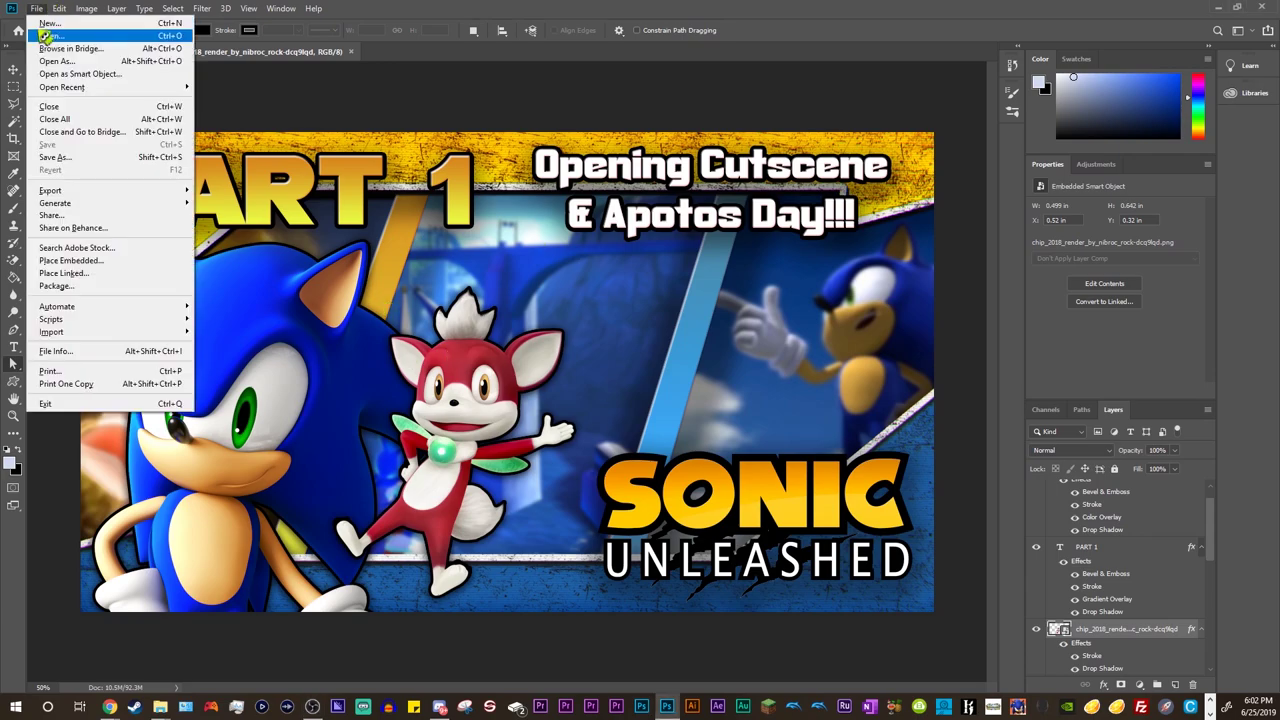
left_click(47, 35)
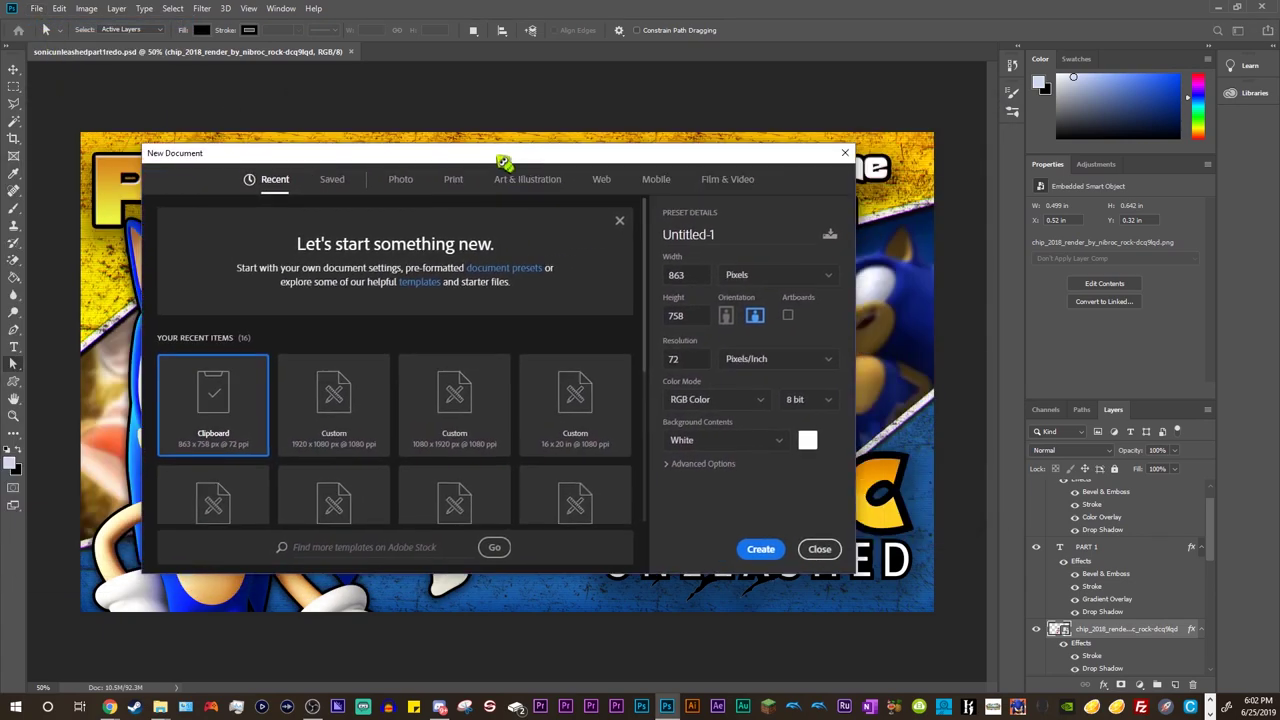
left_click_drag(503, 162, 548, 127)
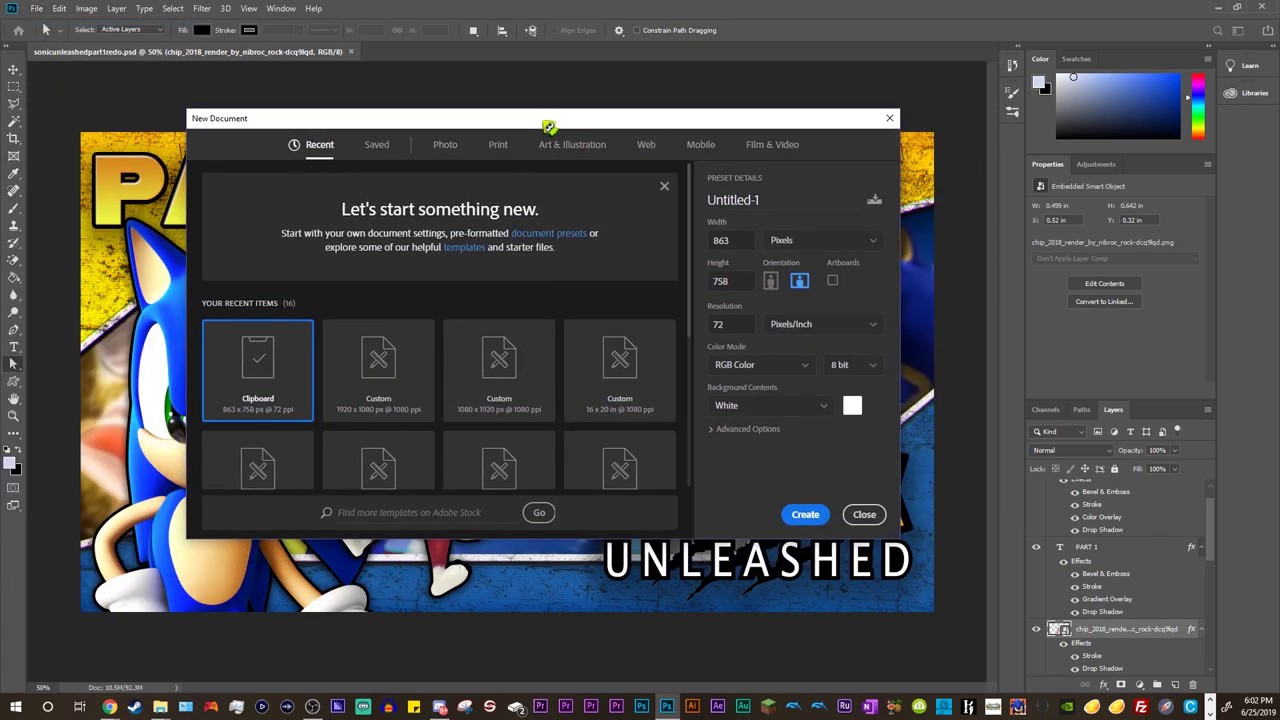
left_click(410, 379)
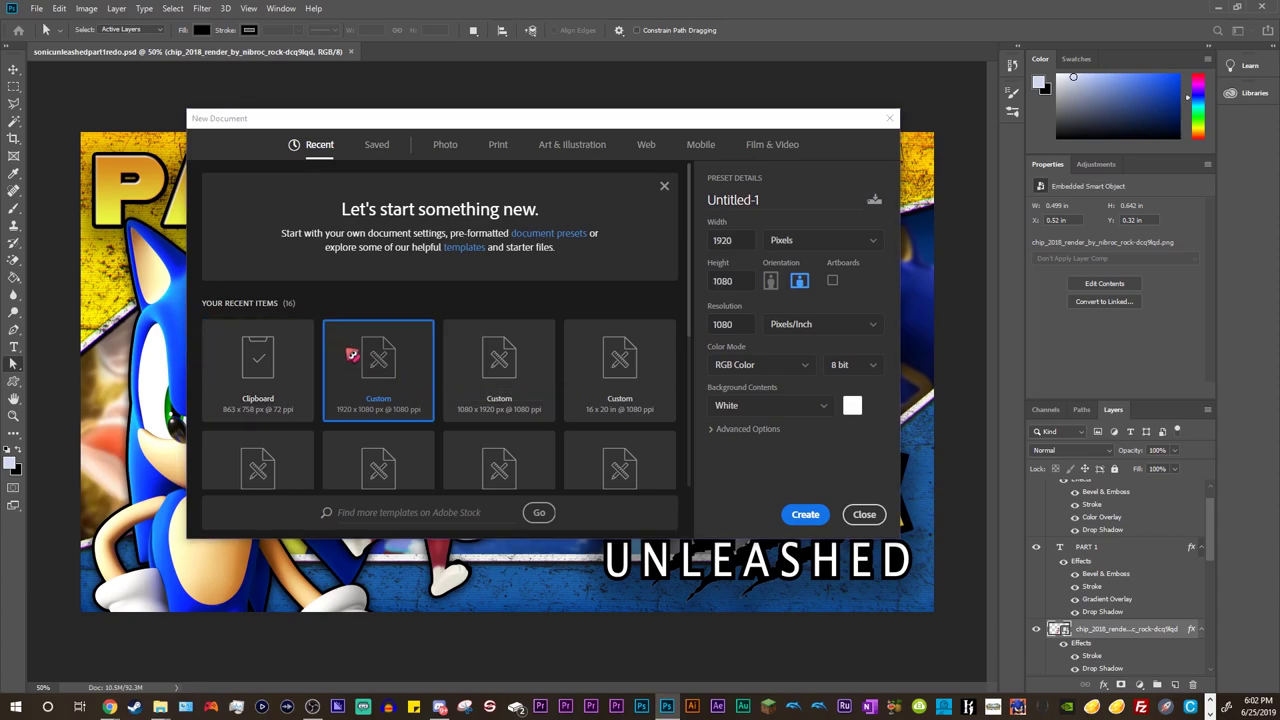
scroll(355, 355, "down", 2)
scroll(406, 278, "up", 2)
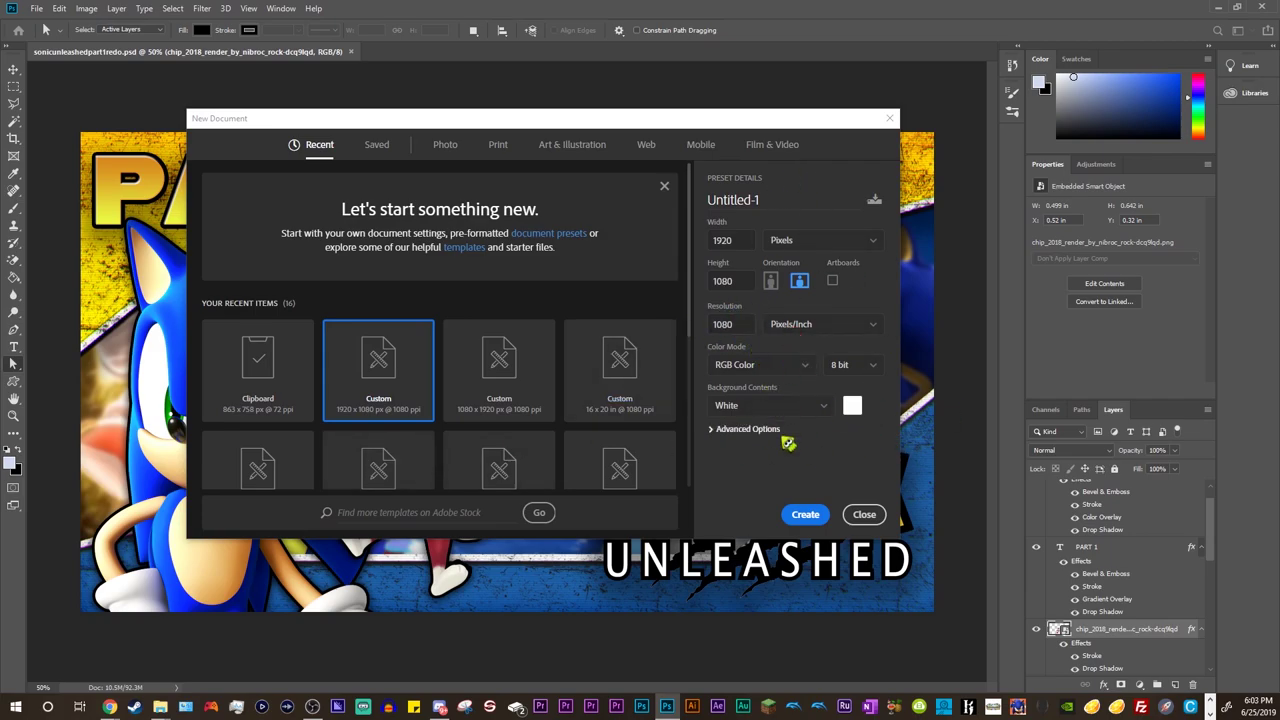
left_click(806, 515)
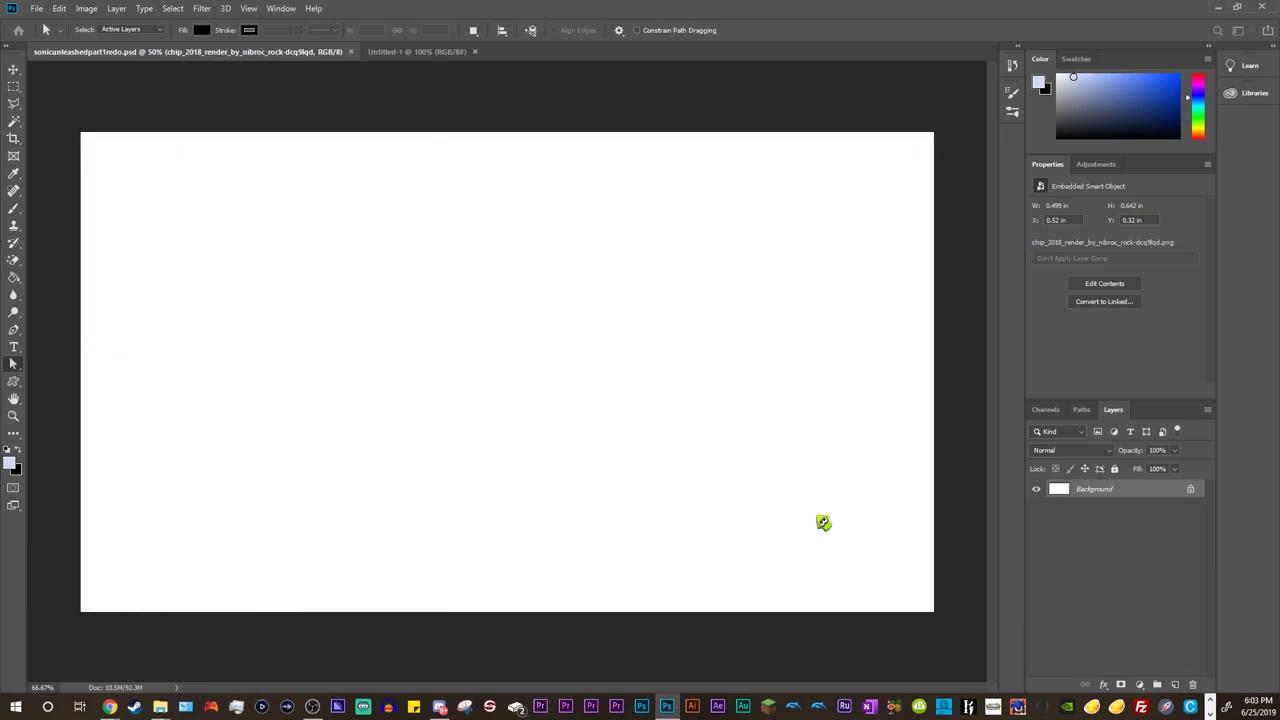
Step: Close the old Sonic Unleashed thumbnail file and scroll the Sonic Generations image results
left_click(352, 52)
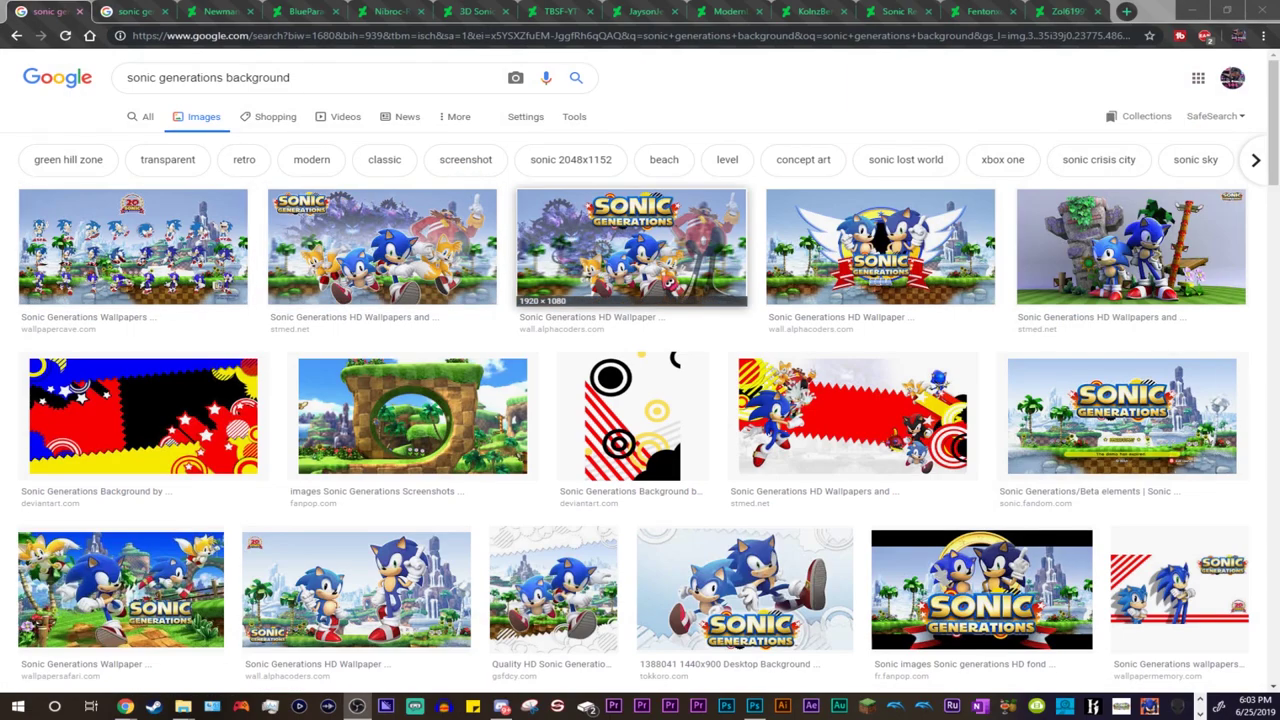
scroll(797, 258, "down", 10)
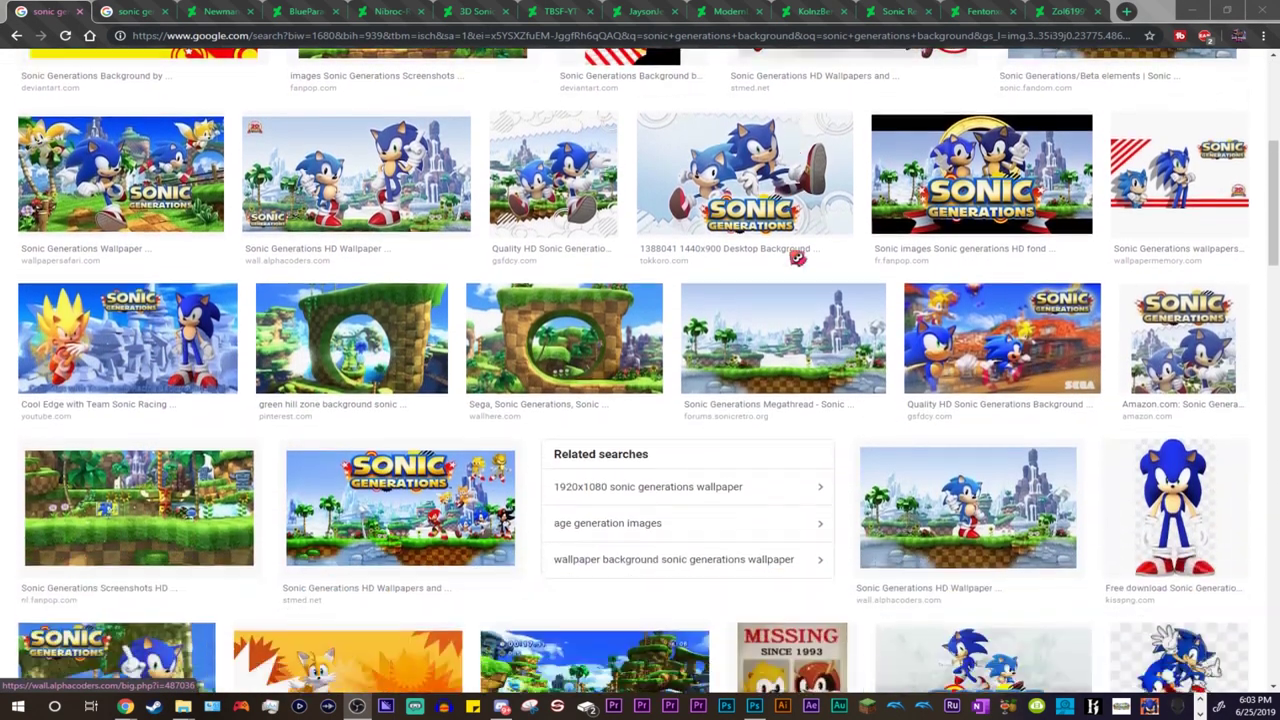
scroll(797, 258, "down", 2)
scroll(797, 258, "up", 6)
scroll(797, 258, "up", 5)
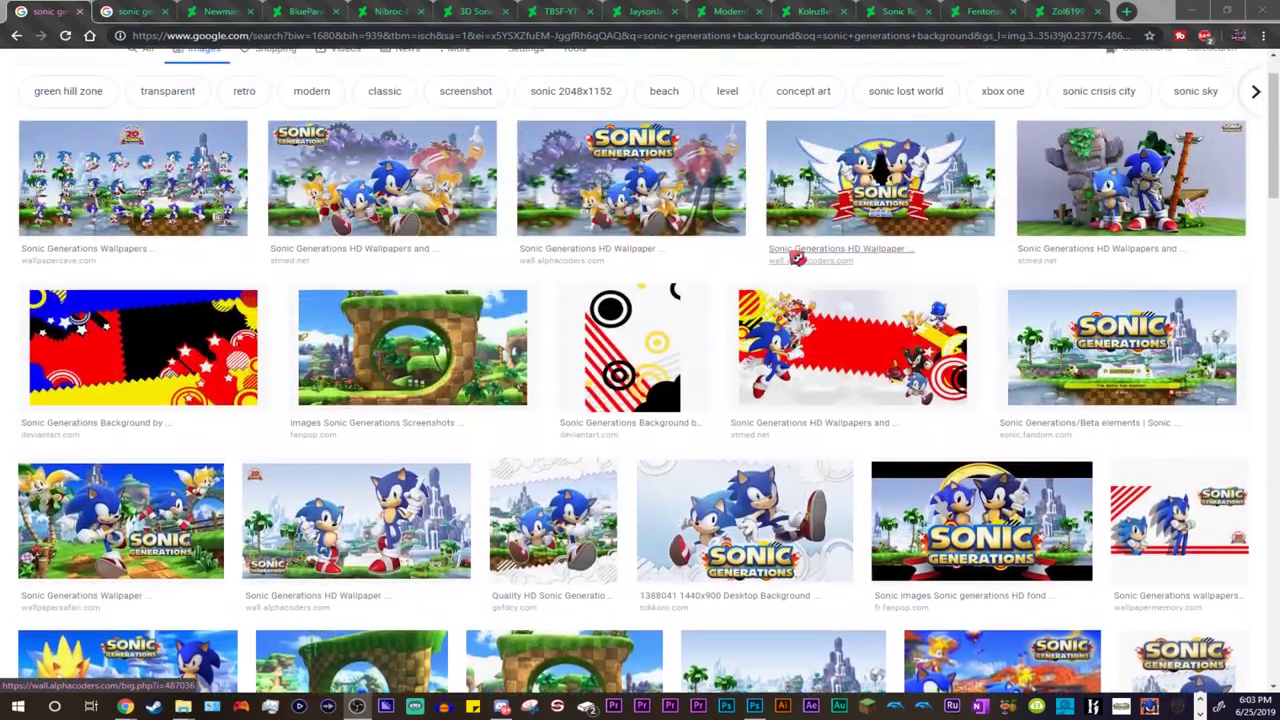
scroll(797, 258, "down", 8)
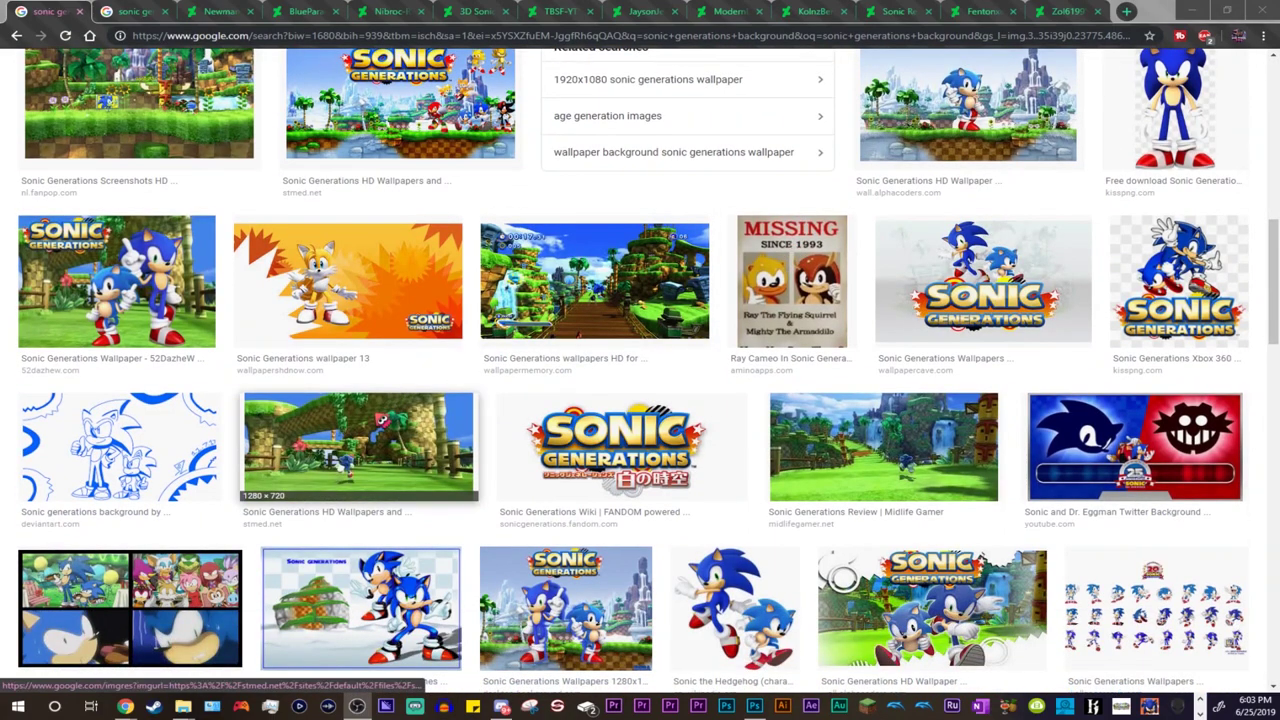
Step: Preview the Green Hill wallpaper and copy the image
left_click(358, 474)
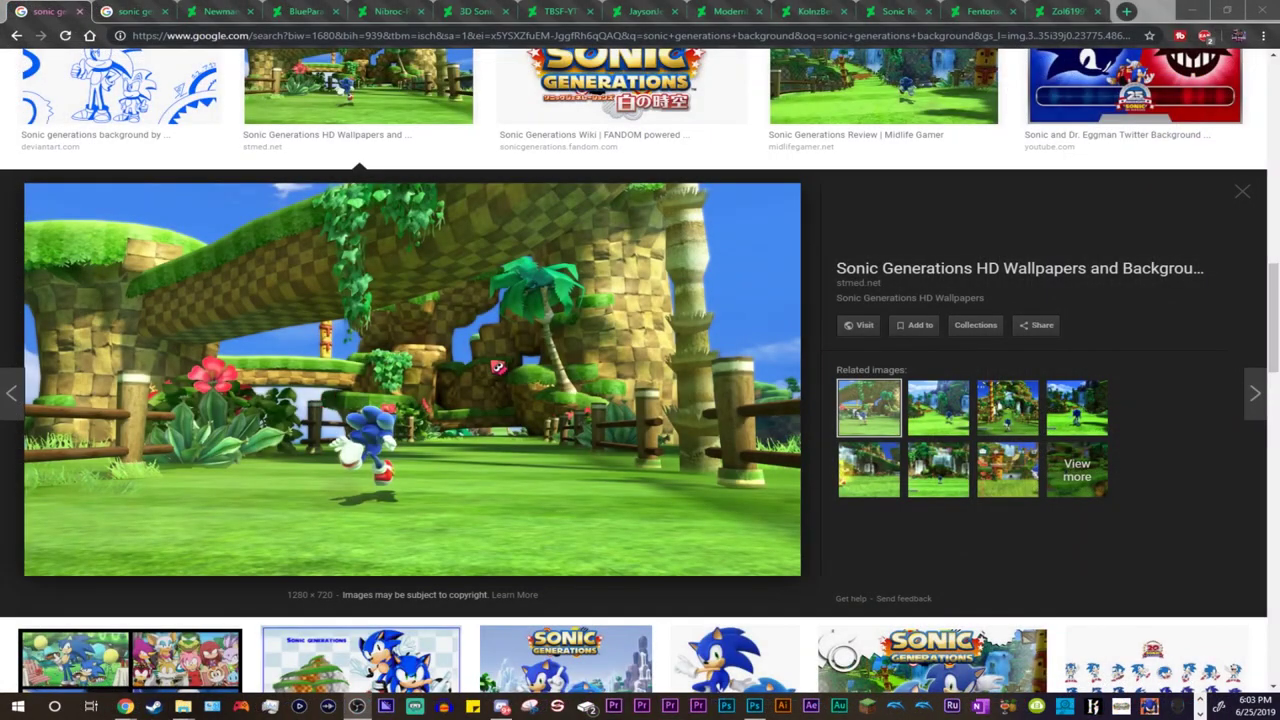
right_click(455, 366)
left_click(495, 499)
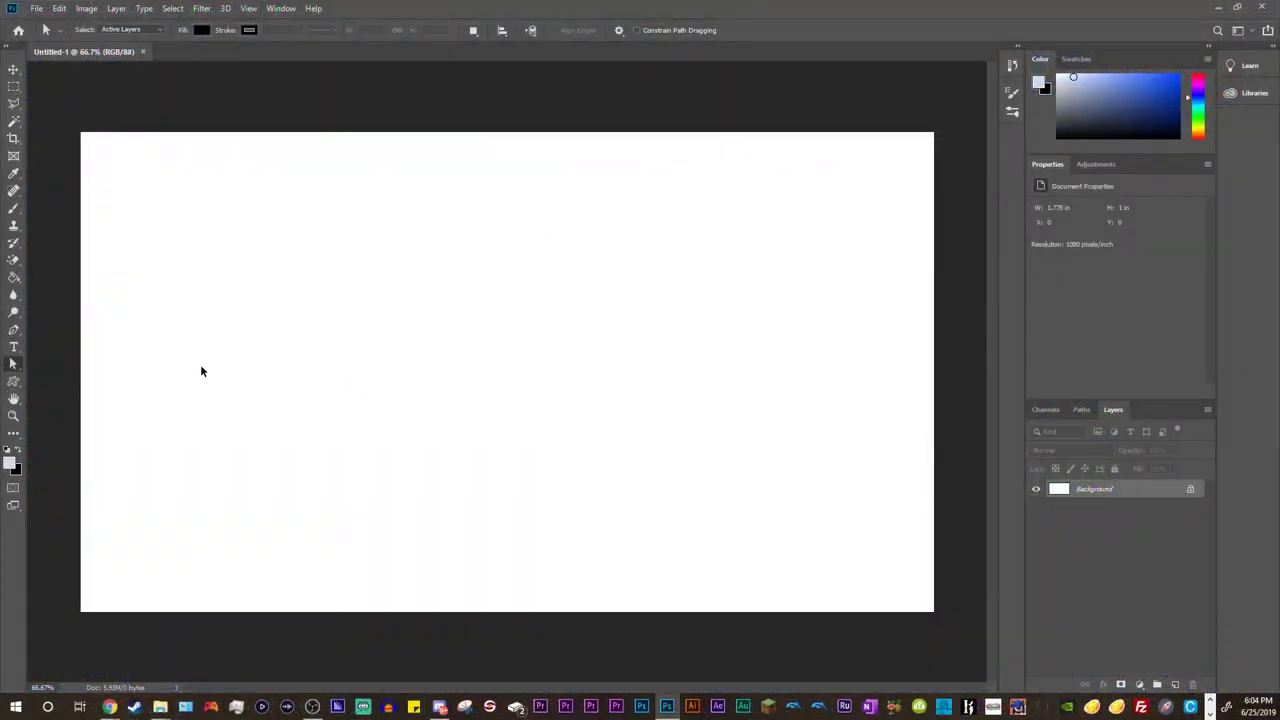
Step: Paste the Green Hill image and stretch it with Free Transform until it fills the canvas
key("ctrl+v")
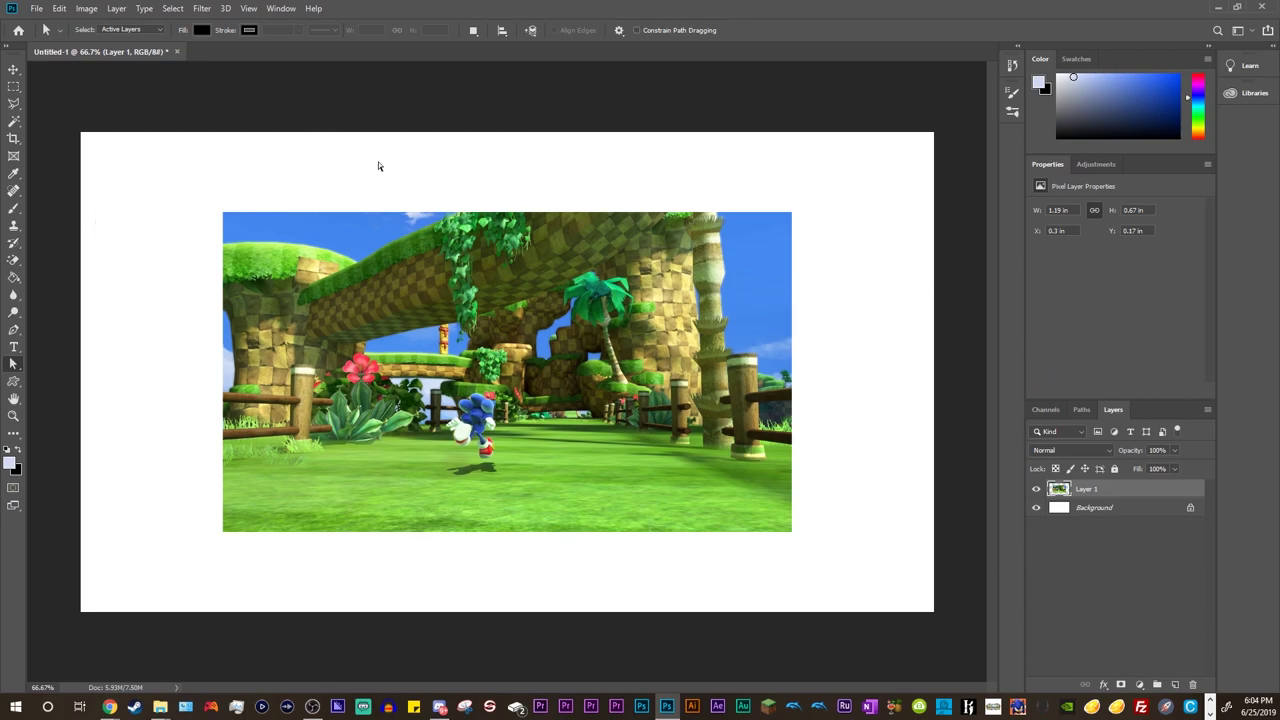
key("ctrl+t")
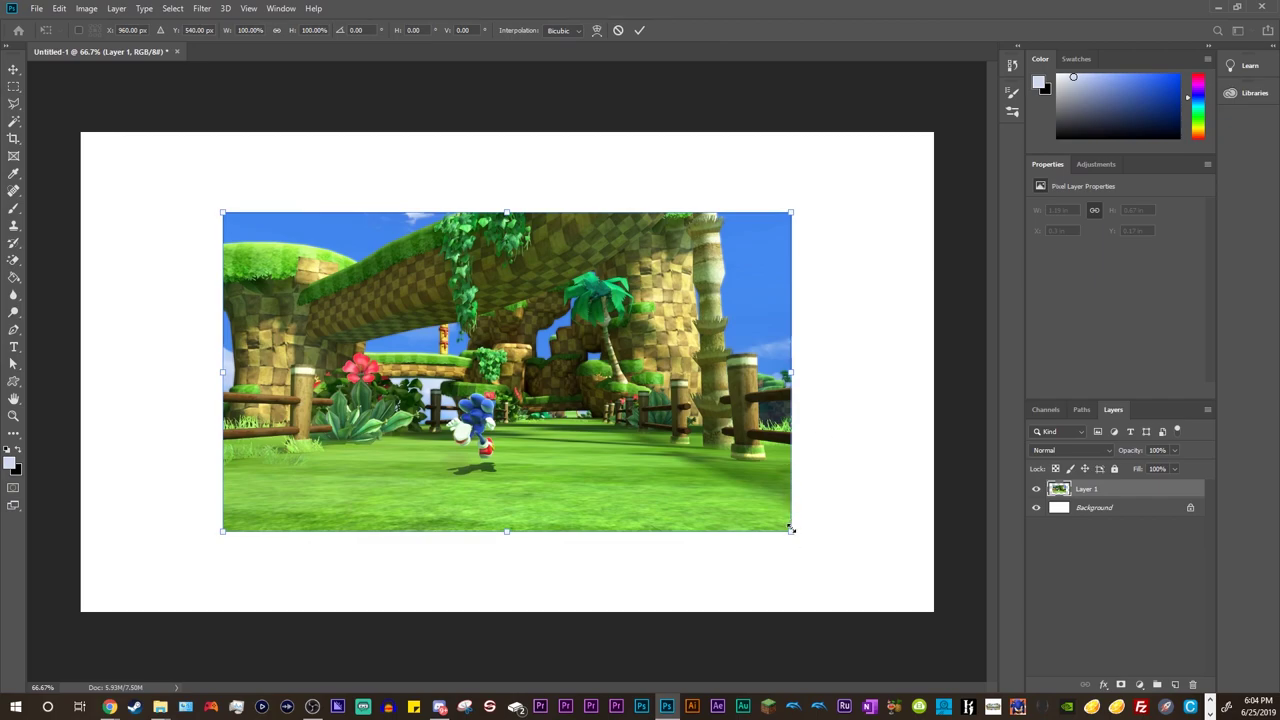
left_click_drag(791, 530, 933, 611)
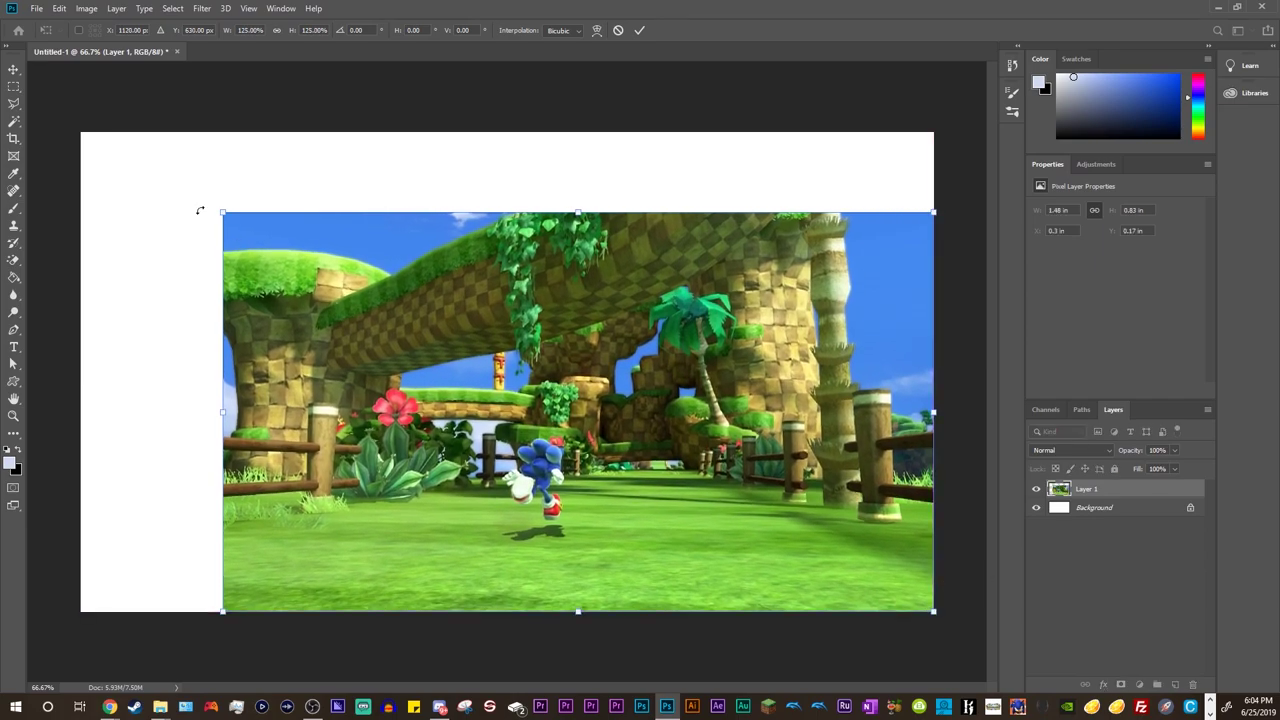
left_click_drag(221, 211, 80, 131)
left_click(18, 365)
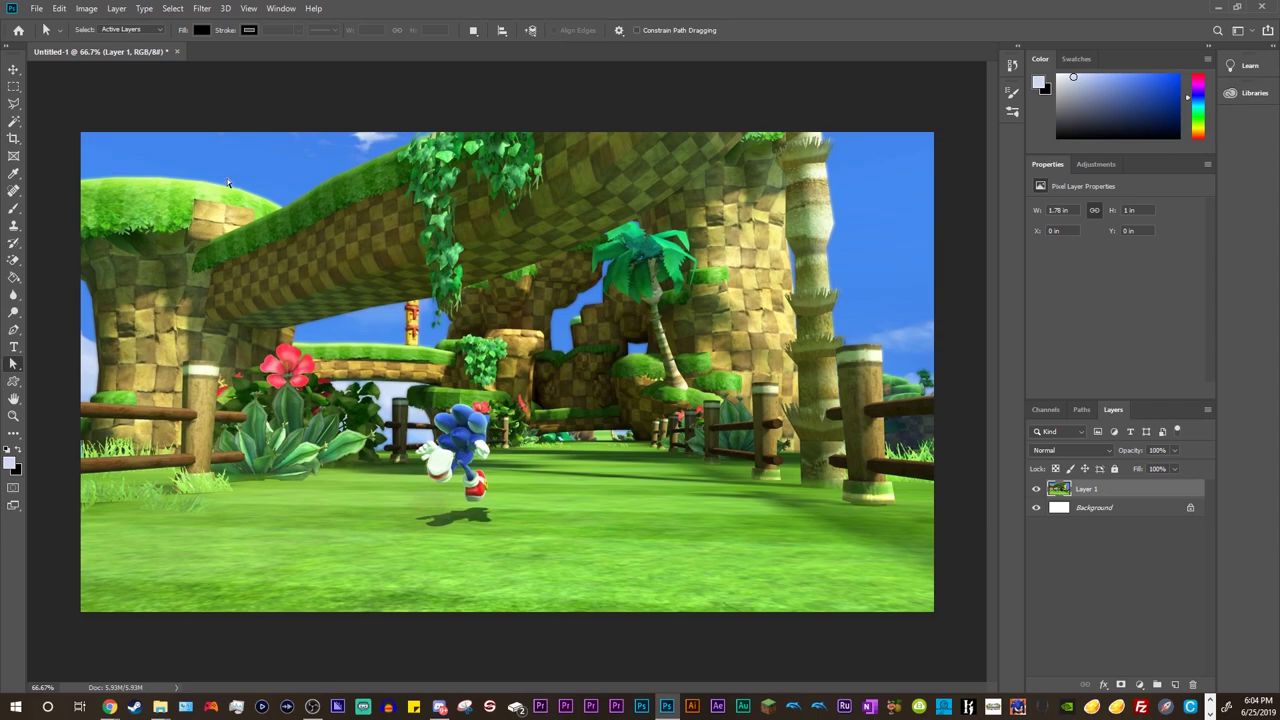
Step: Run Filter > Blur > Gaussian Blur on the Green Hill layer, settling on a 3-pixel radius
left_click(205, 9)
mouse_move(229, 161)
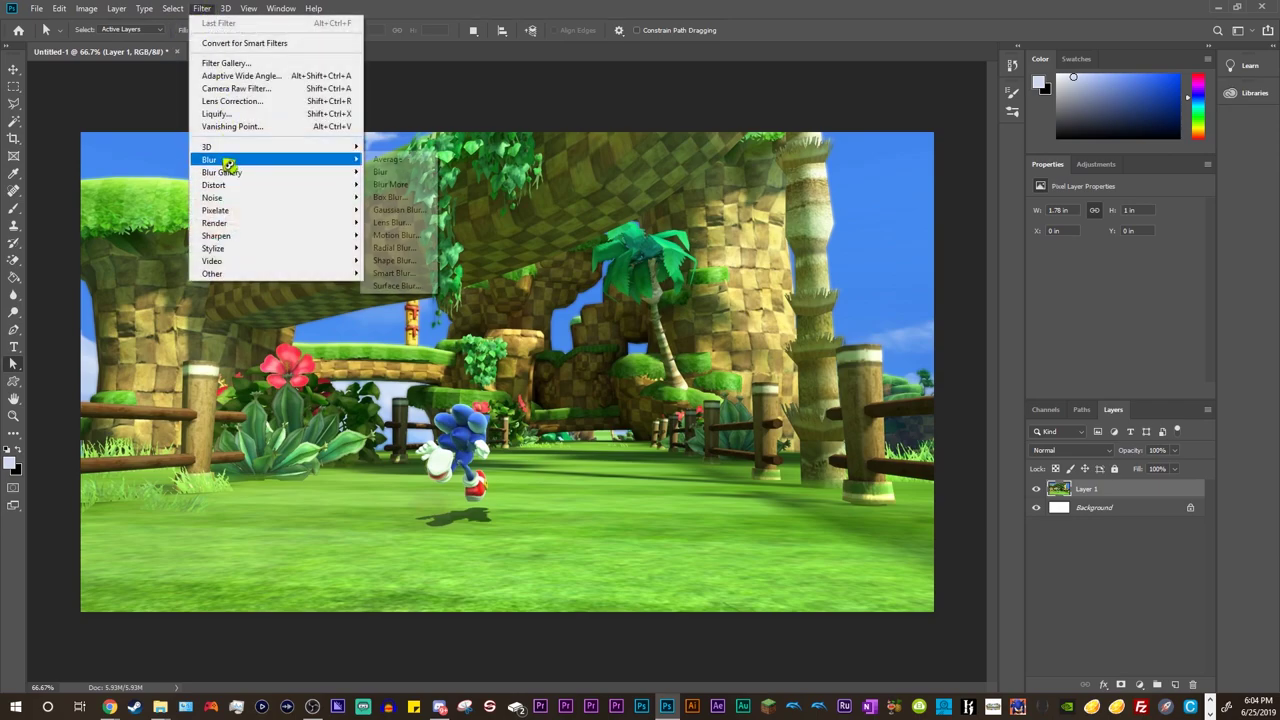
left_click(409, 211)
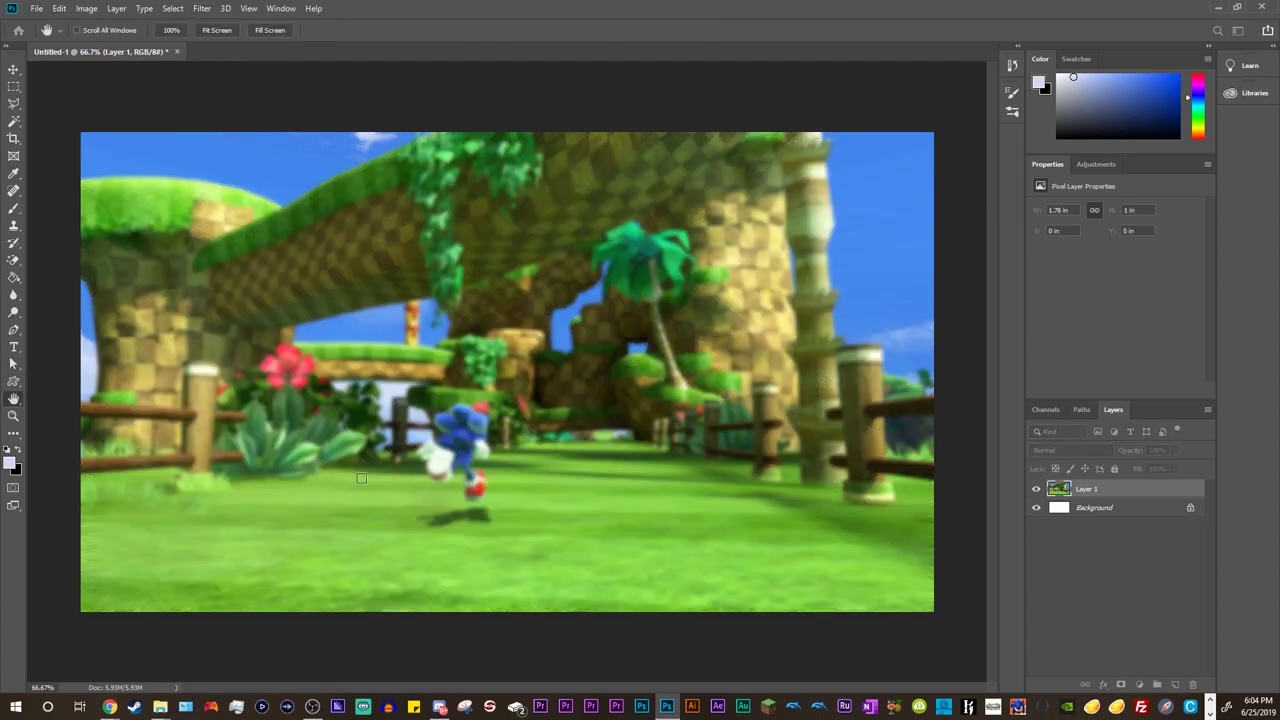
key("ctrl+alt+f")
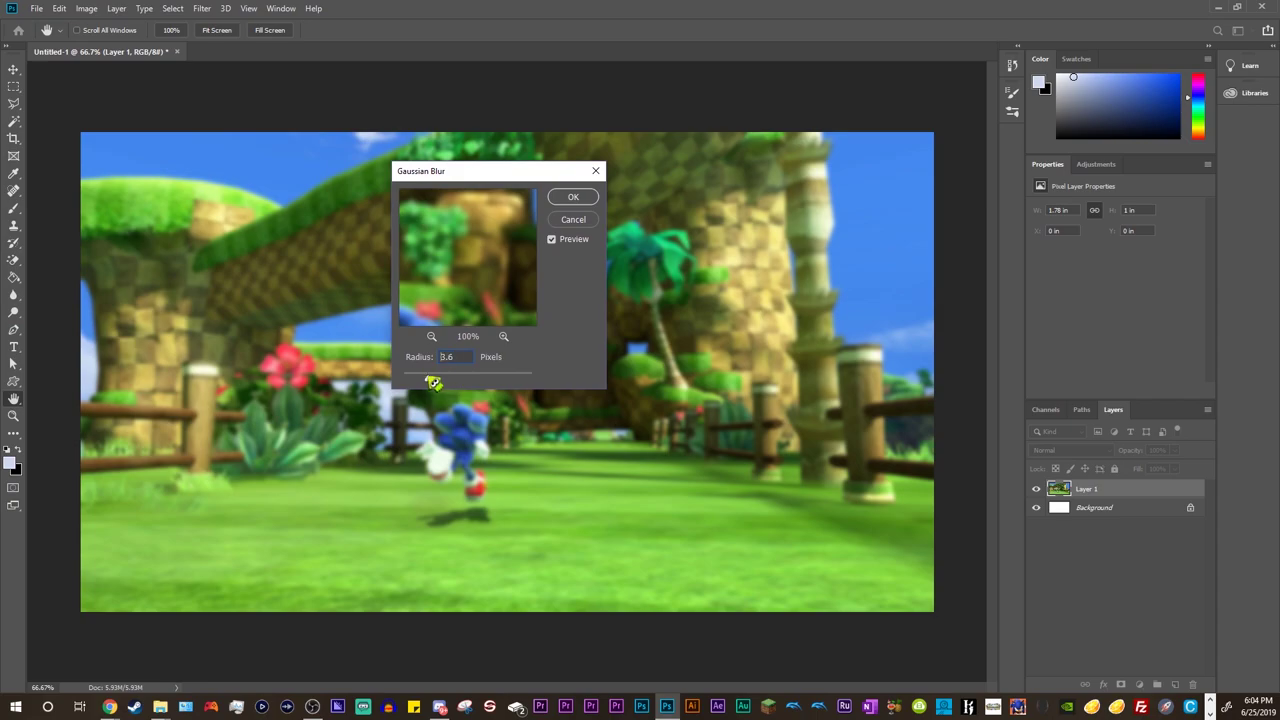
left_click_drag(421, 384, 415, 383)
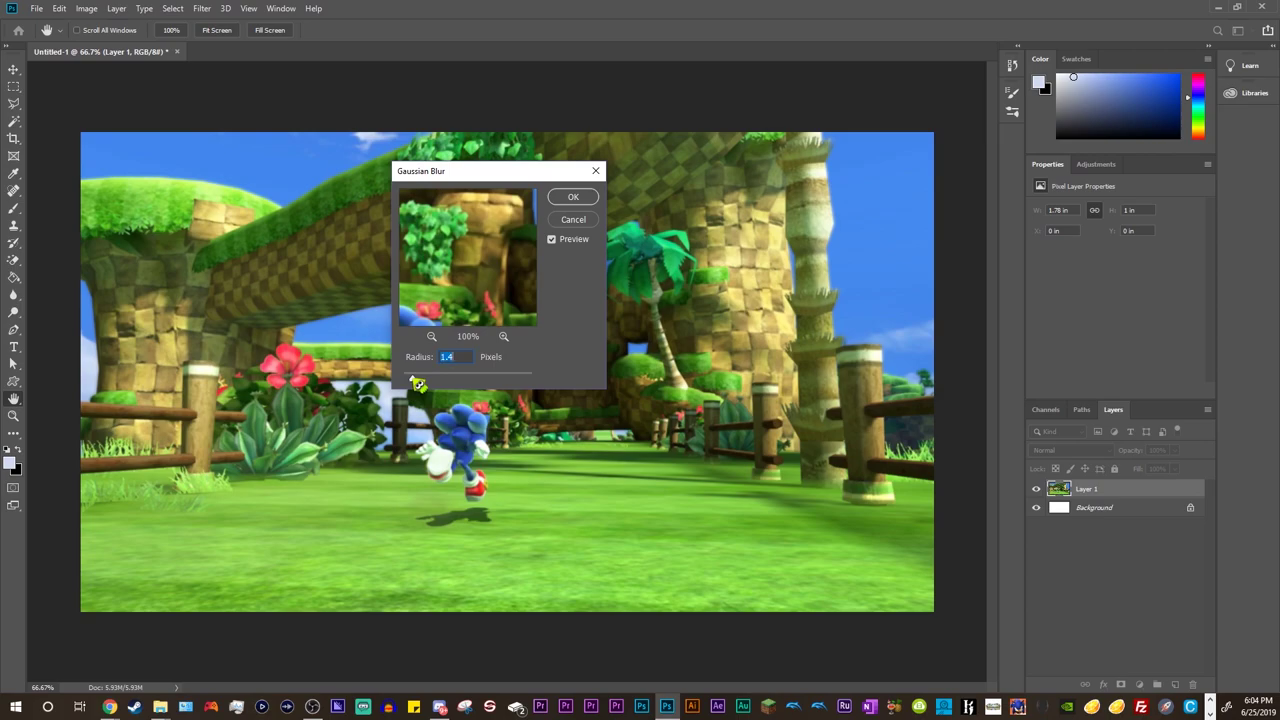
left_click_drag(449, 381, 487, 382)
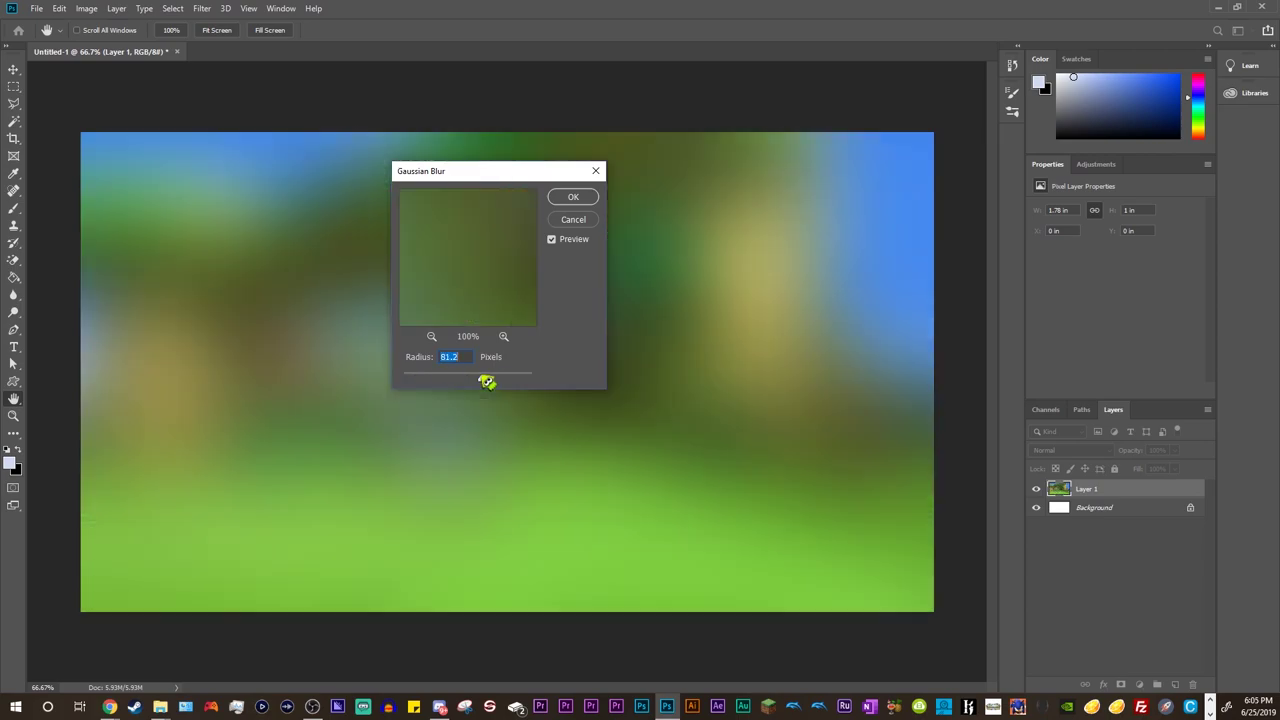
left_click_drag(480, 382, 431, 382)
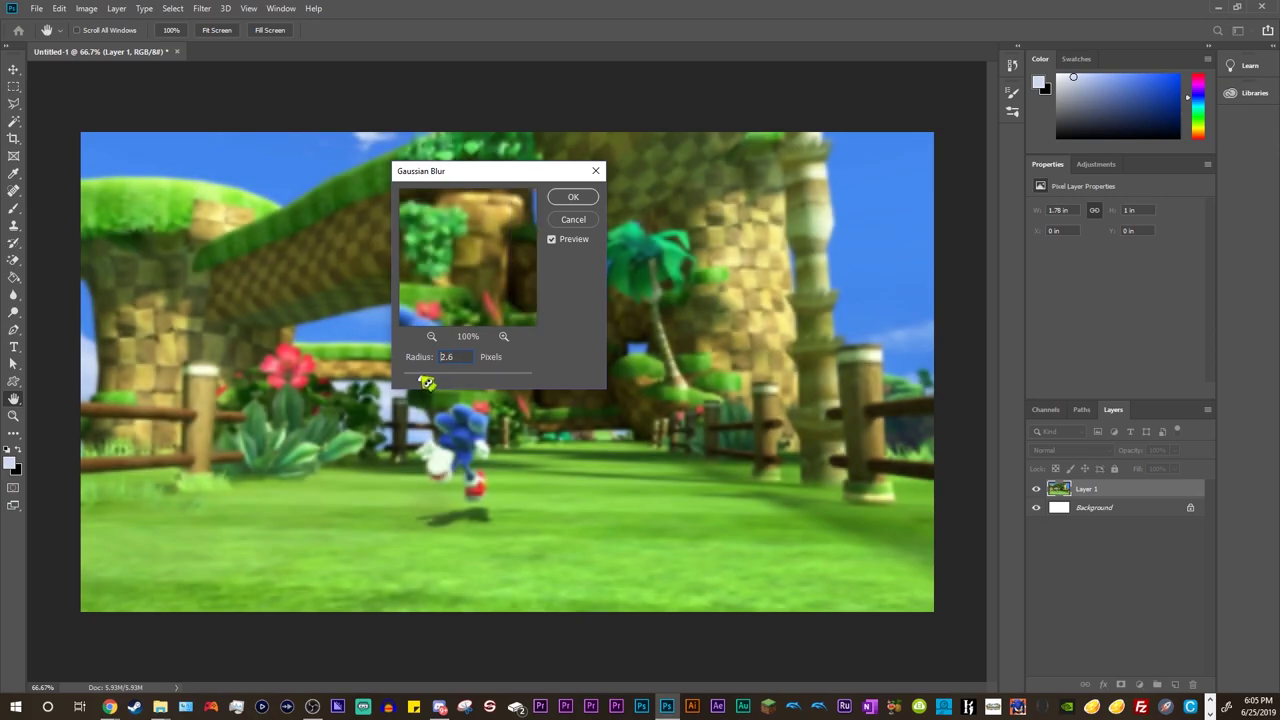
left_click_drag(419, 384, 426, 384)
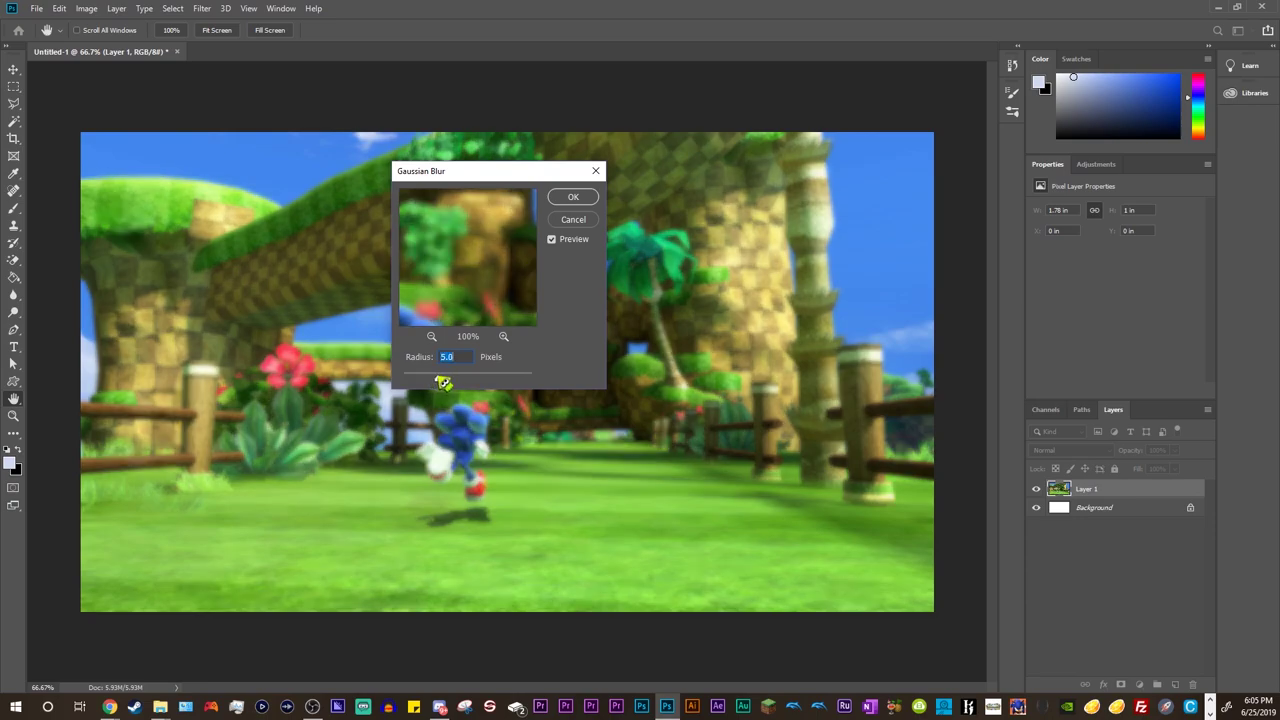
left_click_drag(443, 384, 439, 384)
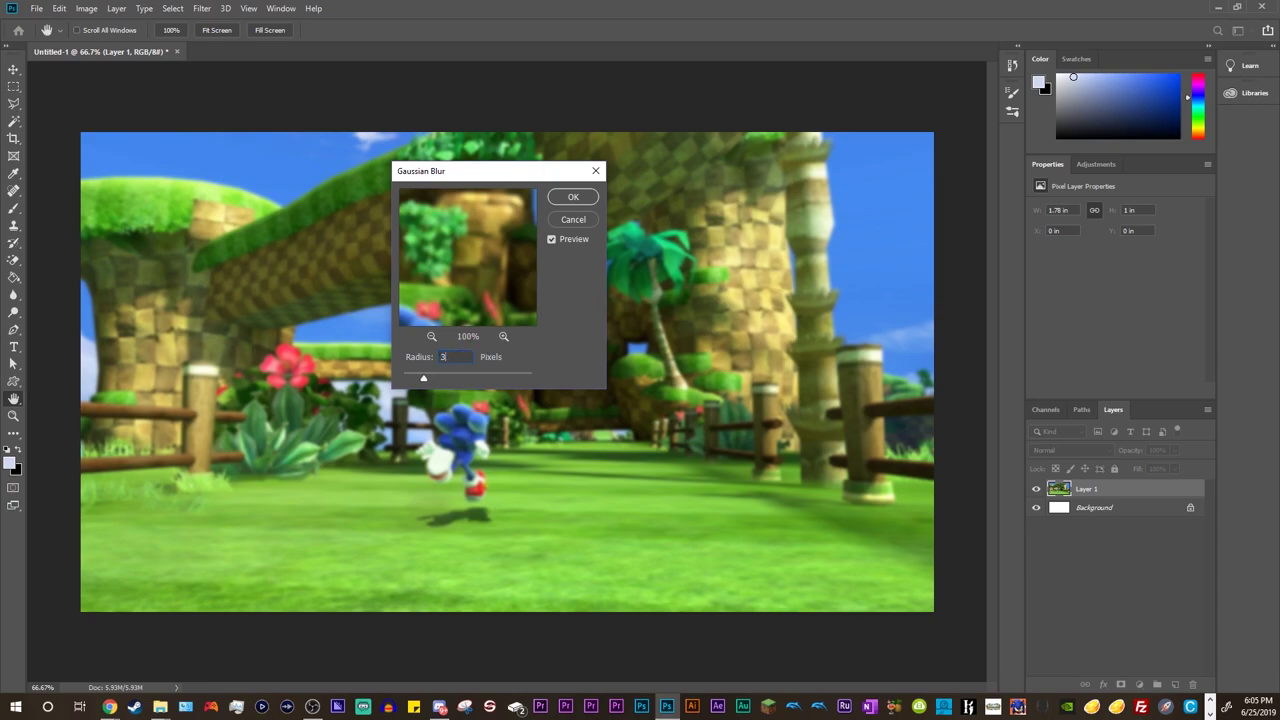
left_click(571, 198)
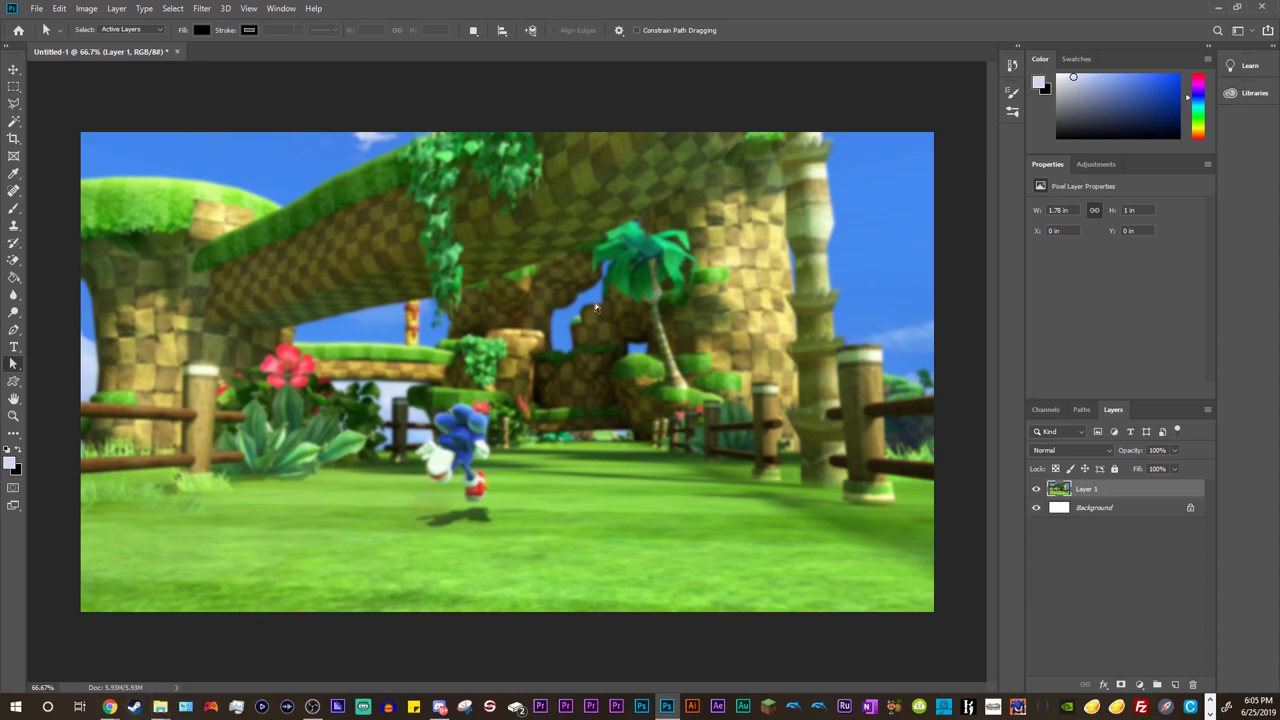
Step: Bring the modern renders folder to the front and scroll through its Sonic renders
mouse_move(160, 707)
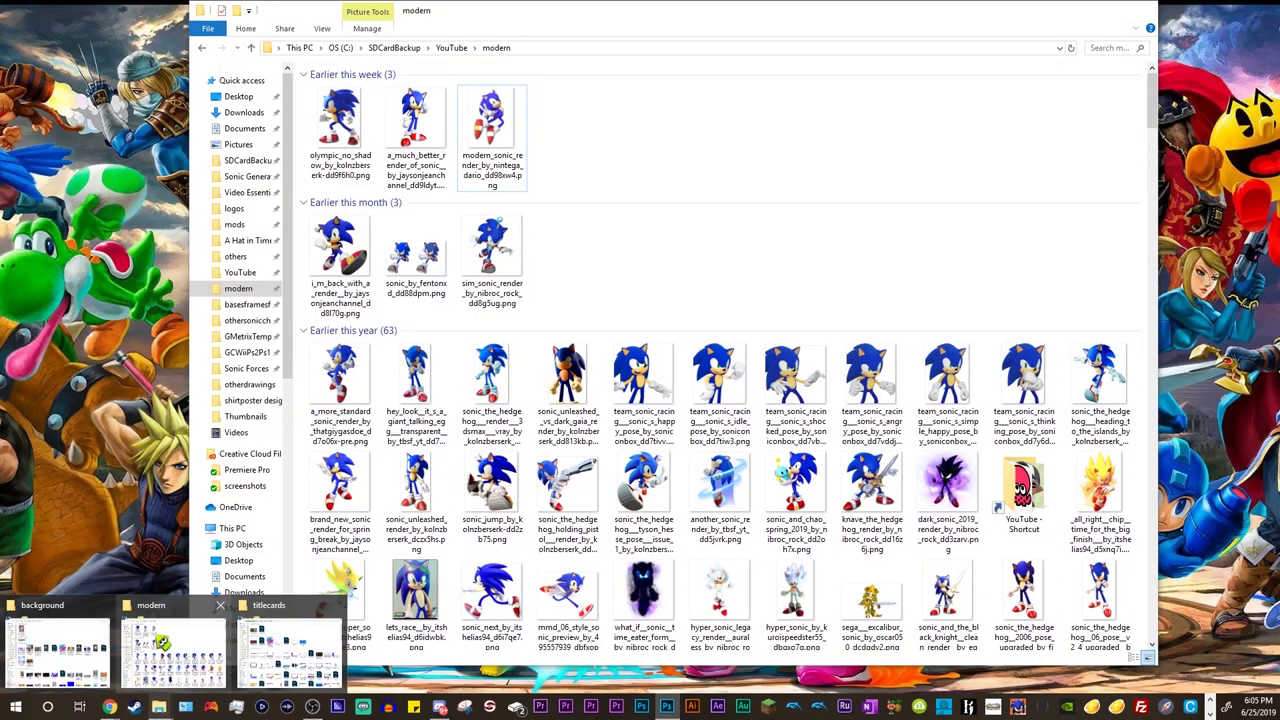
left_click(160, 643)
scroll(716, 176, "down", 2)
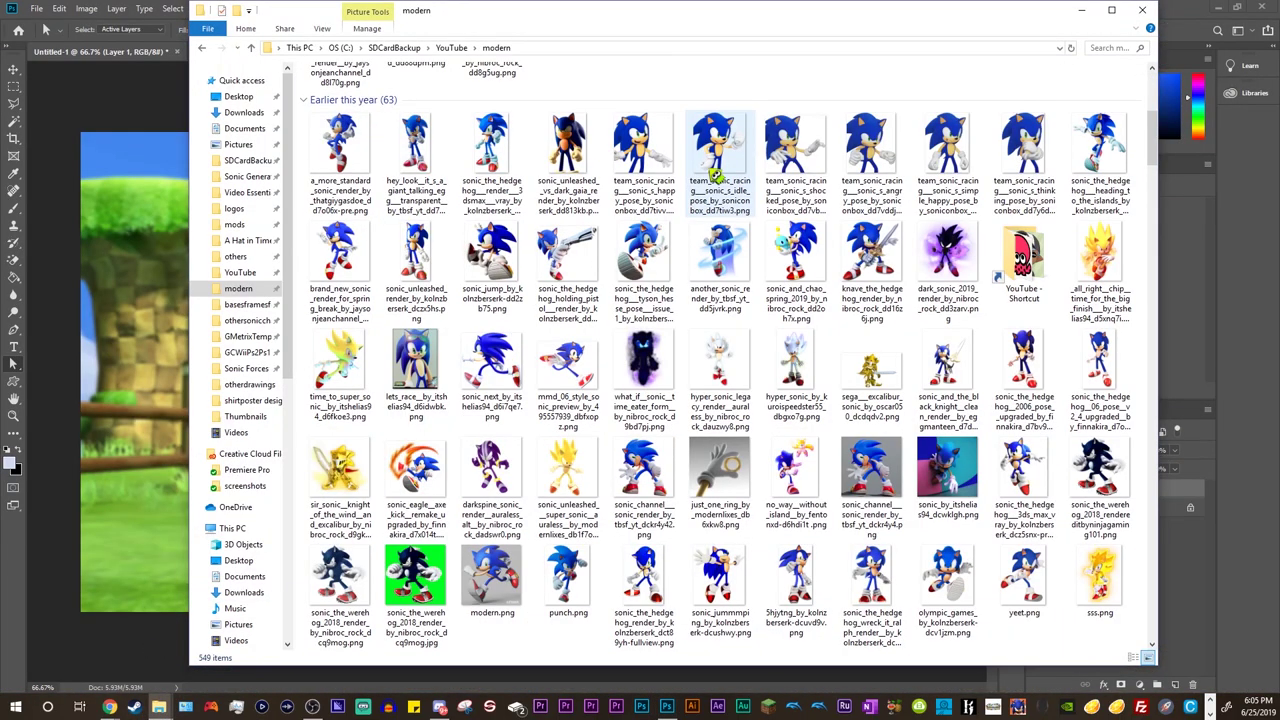
scroll(716, 176, "down", 20)
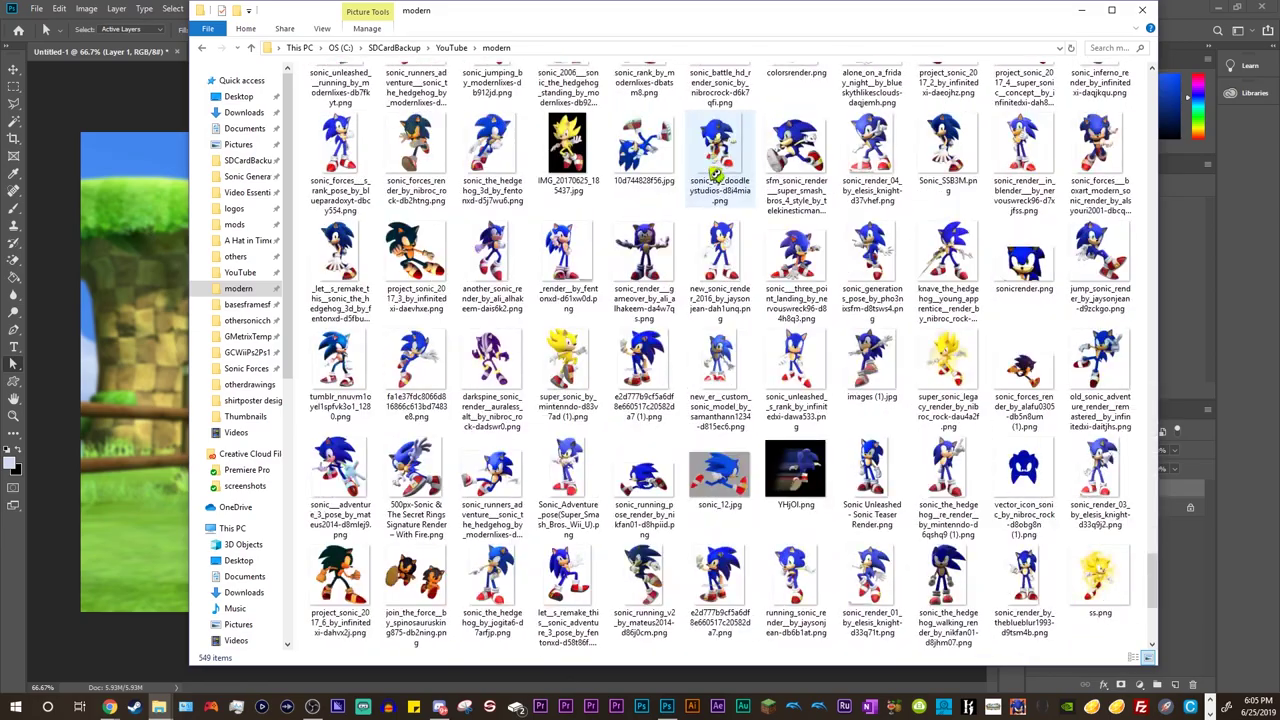
scroll(716, 176, "down", 15)
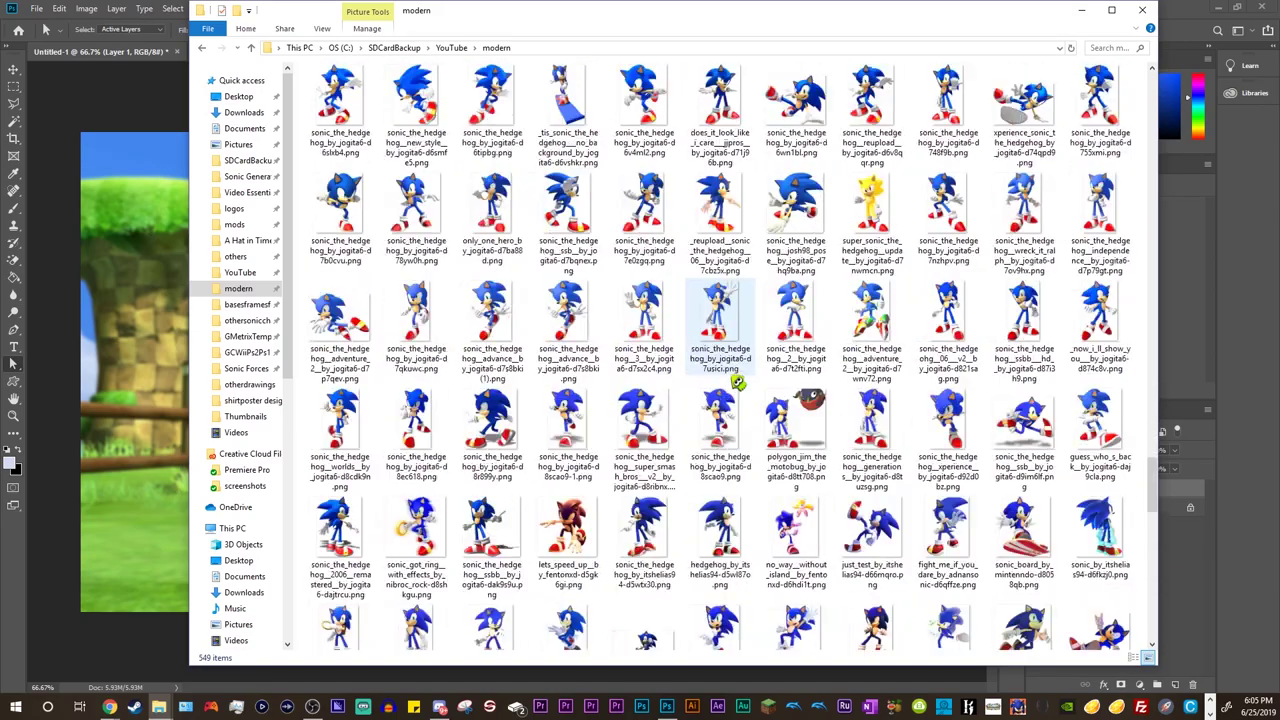
scroll(737, 382, "up", 20)
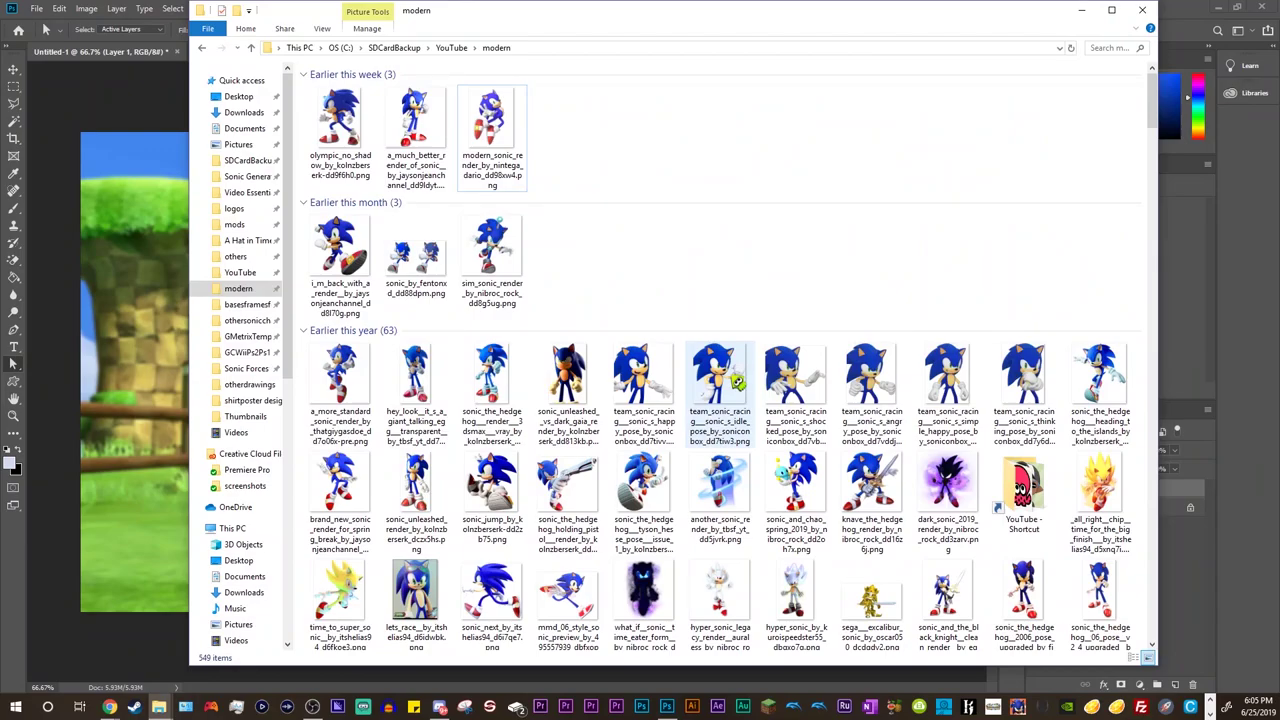
scroll(607, 325, "down", 10)
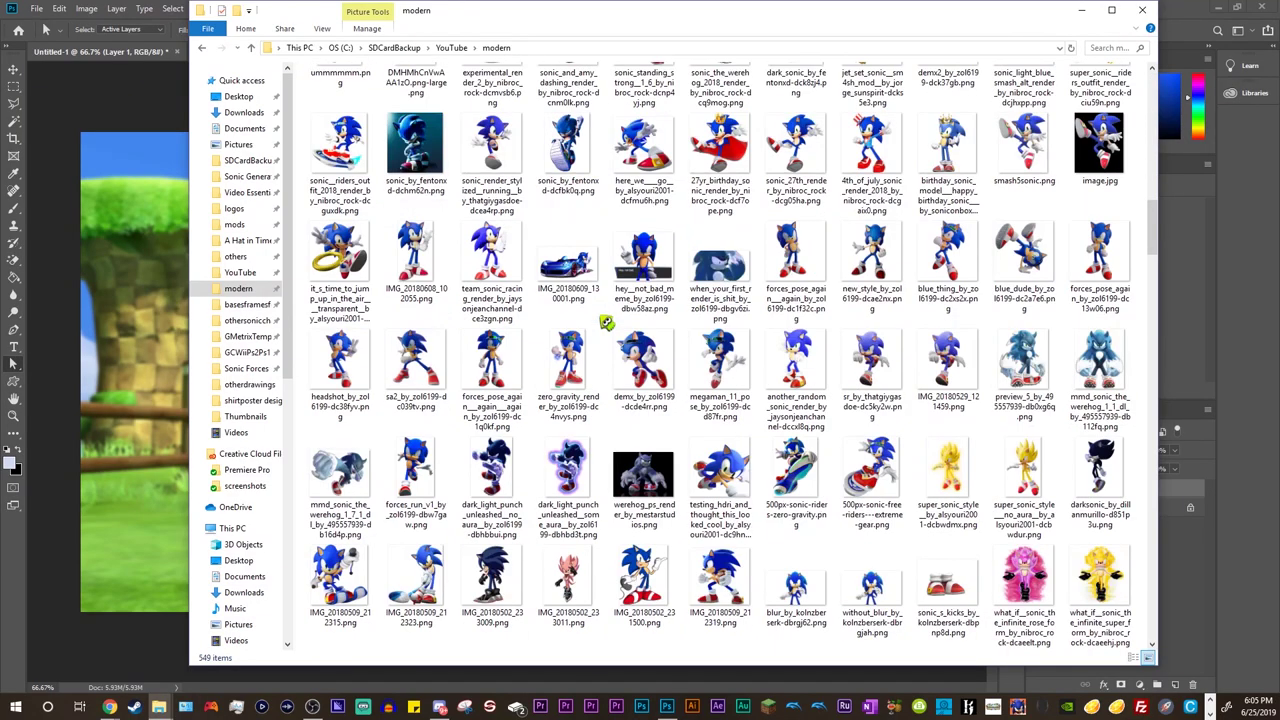
scroll(574, 298, "down", 15)
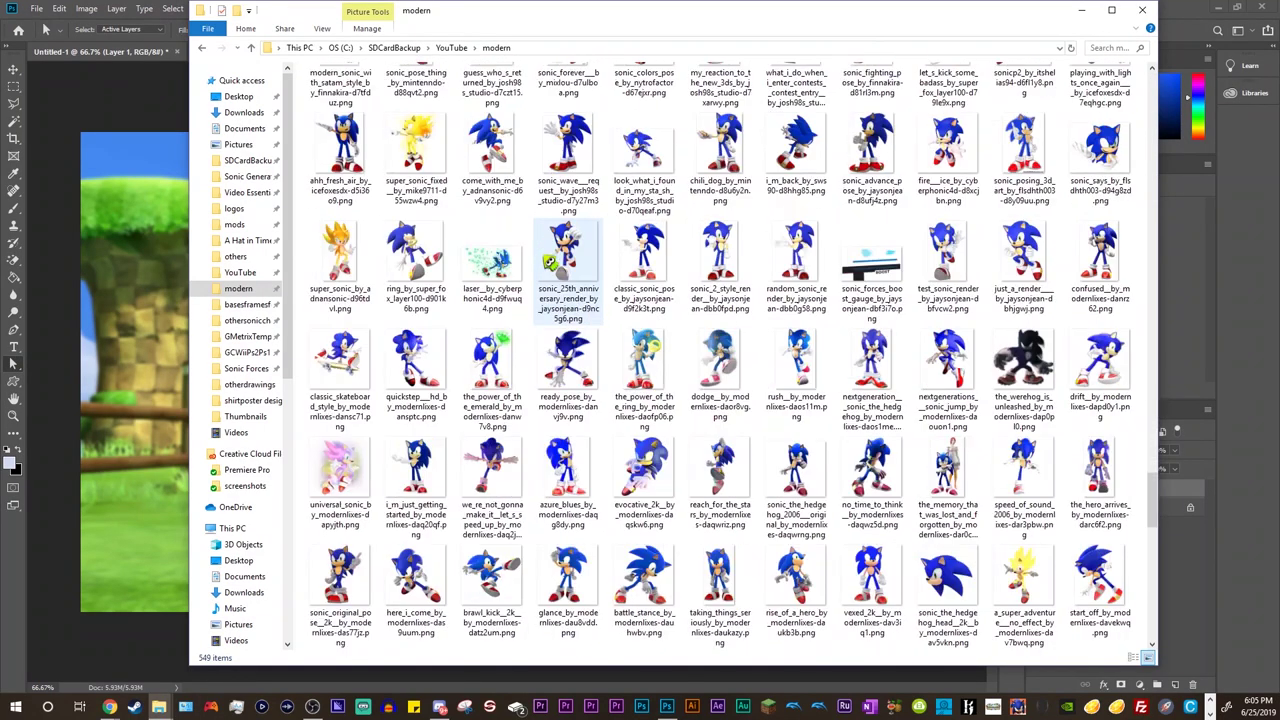
scroll(515, 110, "up", 10)
Step: Browse the classic, dreamcast and othersoniccharacters render folders from the YouTube folder
left_click(451, 47)
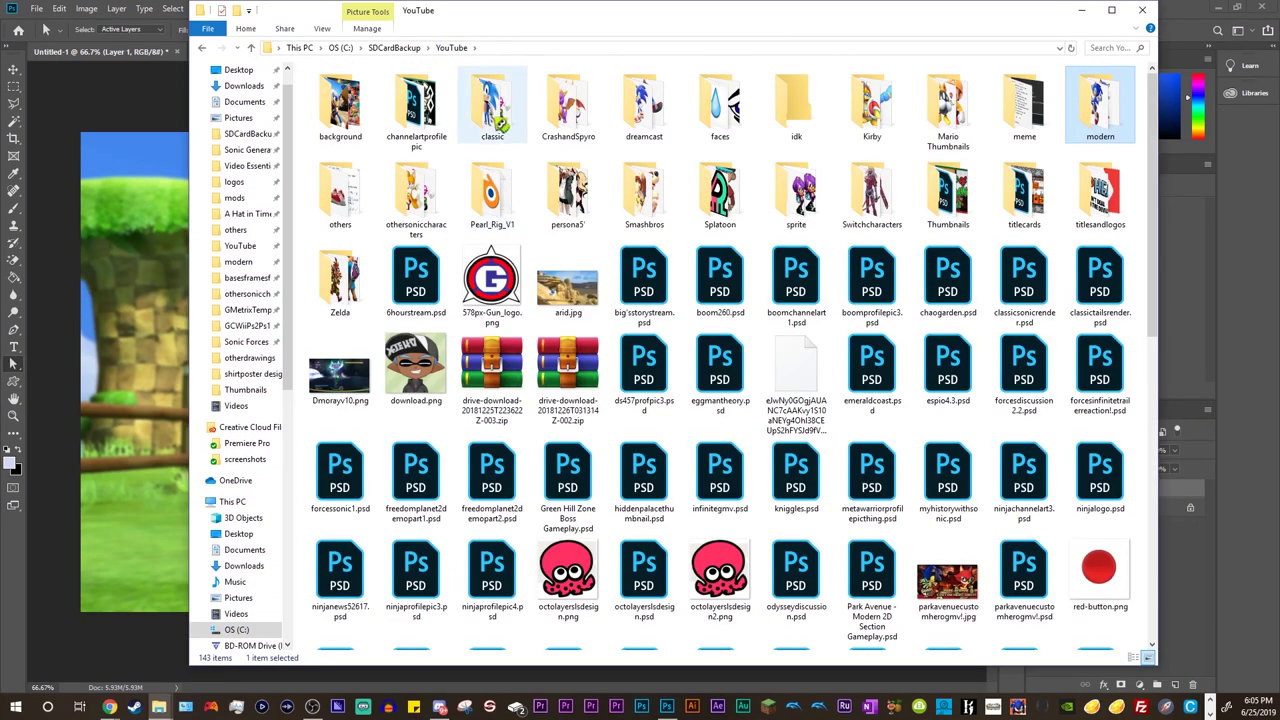
double_click(493, 100)
scroll(480, 260, "down", 10)
left_click(451, 47)
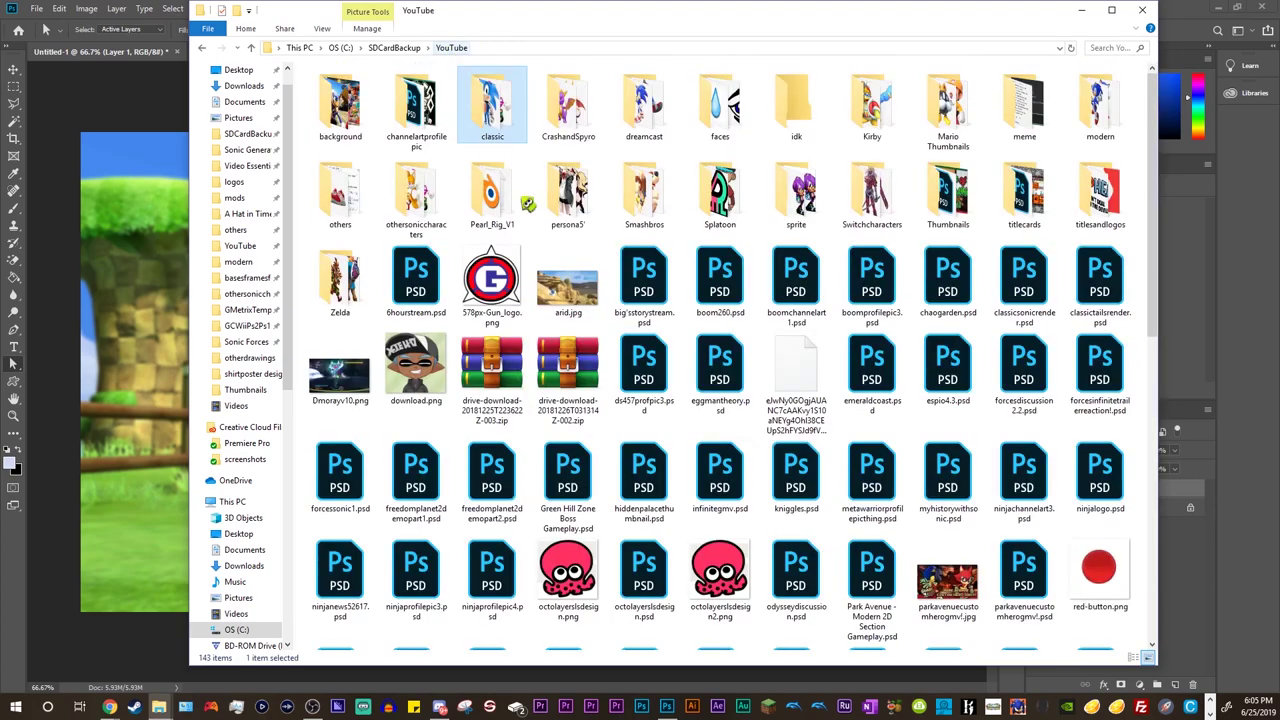
double_click(644, 100)
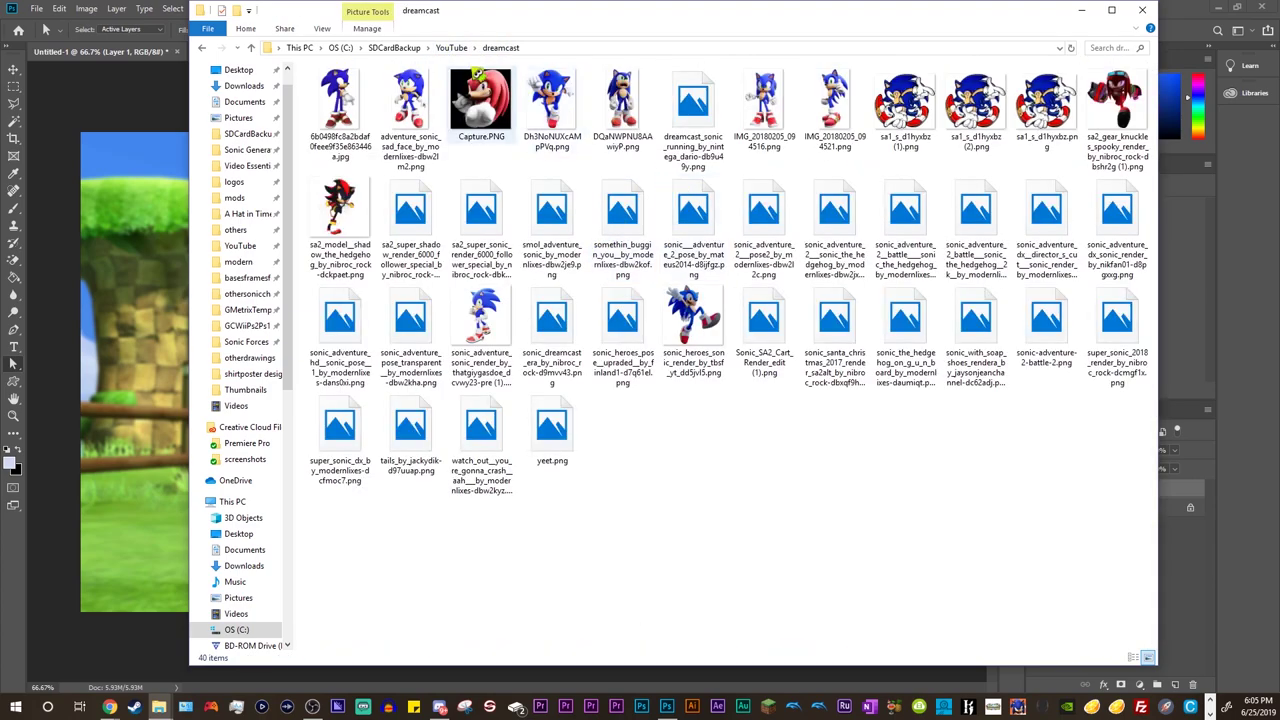
left_click(451, 47)
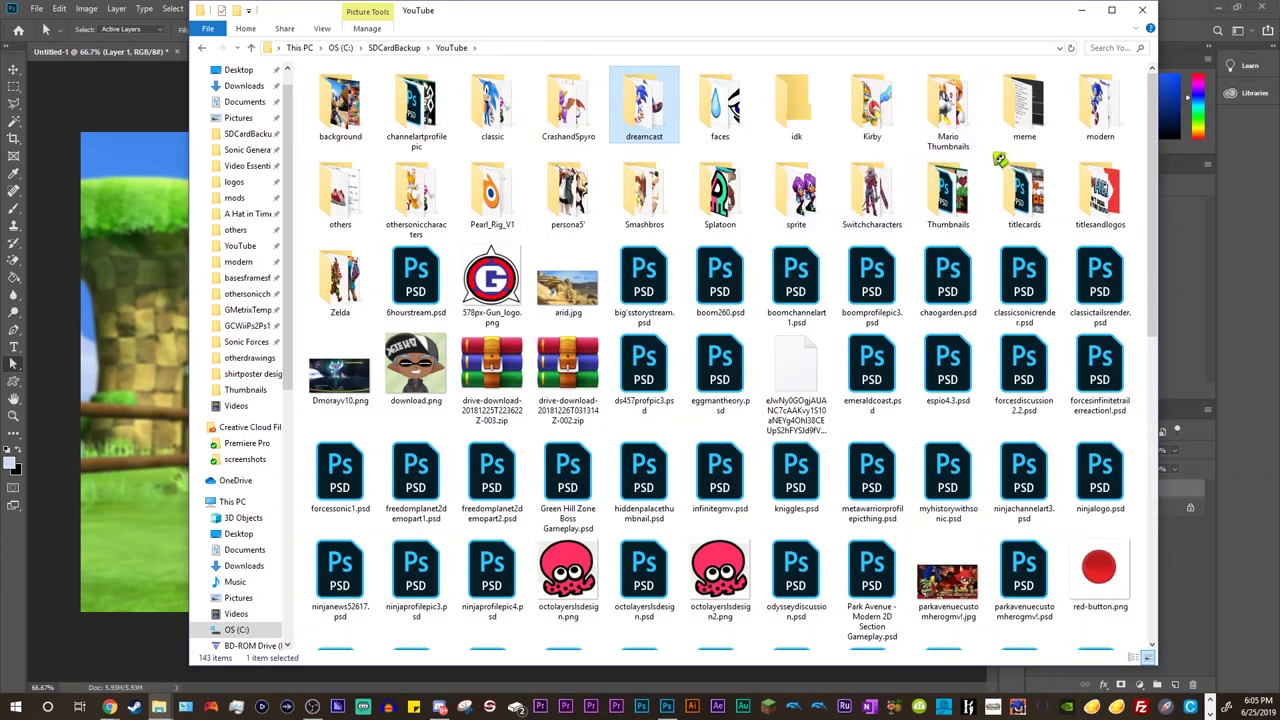
double_click(430, 195)
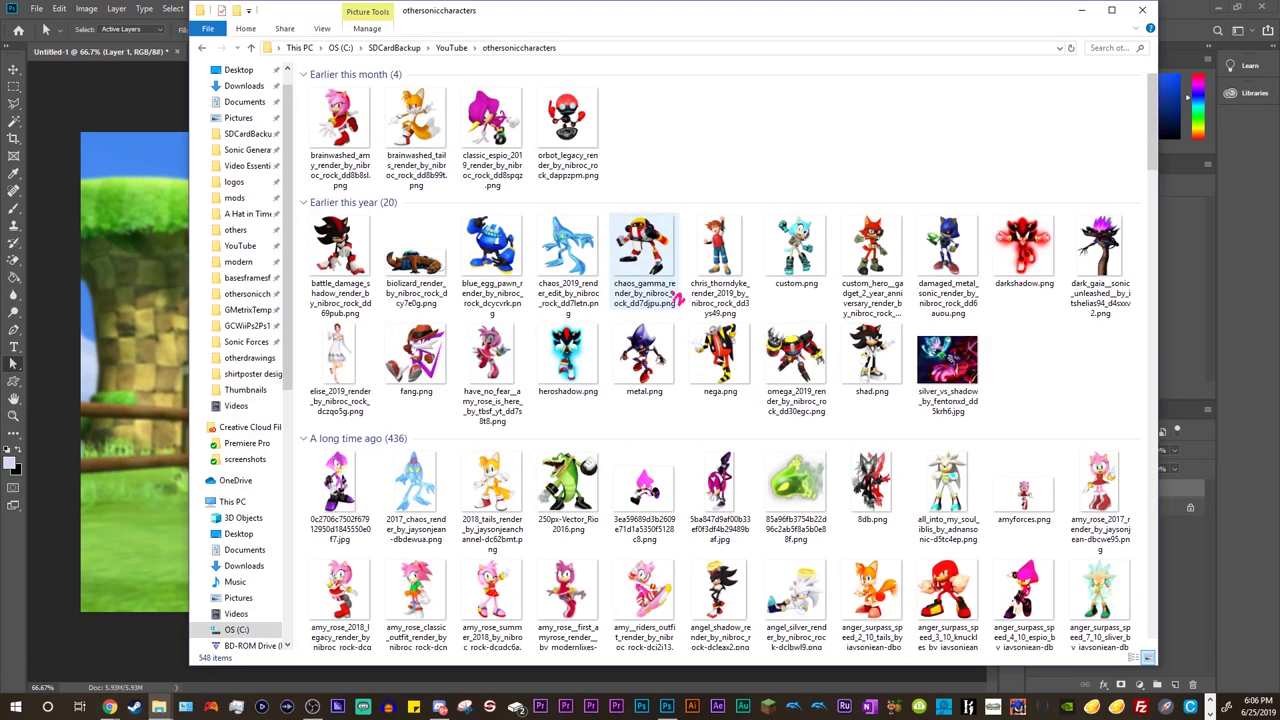
scroll(677, 297, "down", 5)
Step: Reopen the modern folder and minimize the Explorer window
left_click(447, 48)
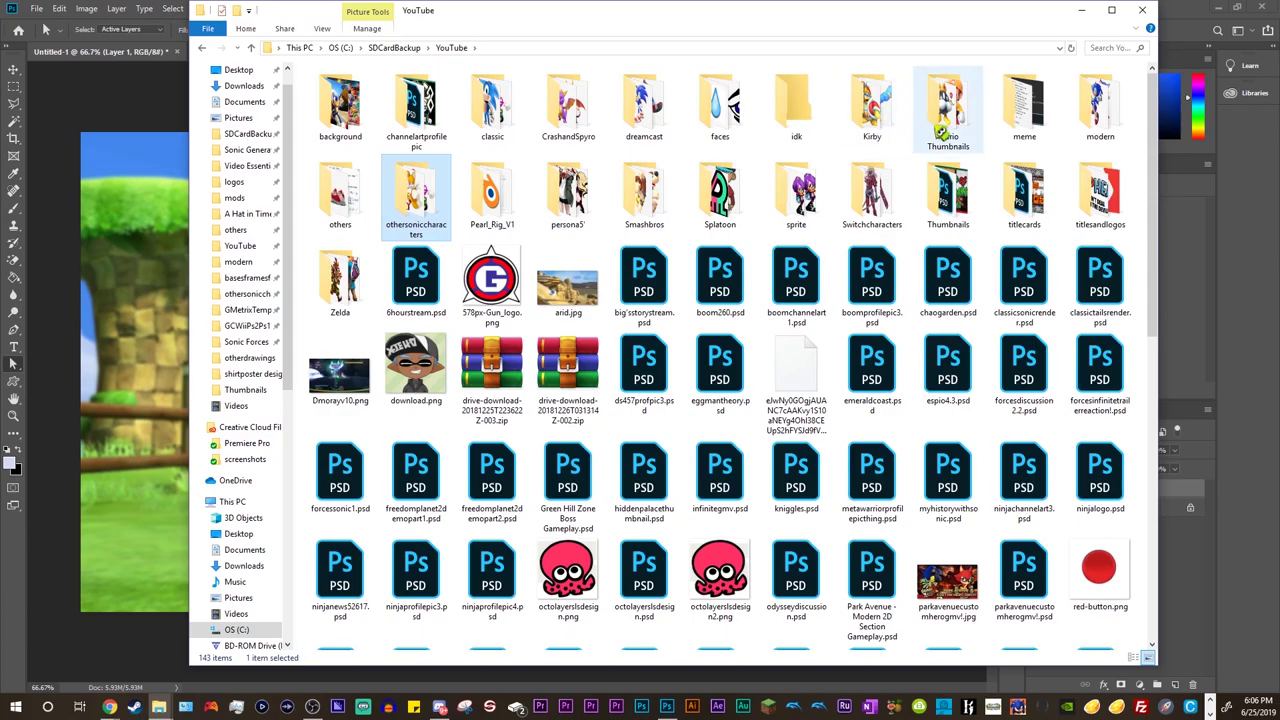
double_click(1102, 138)
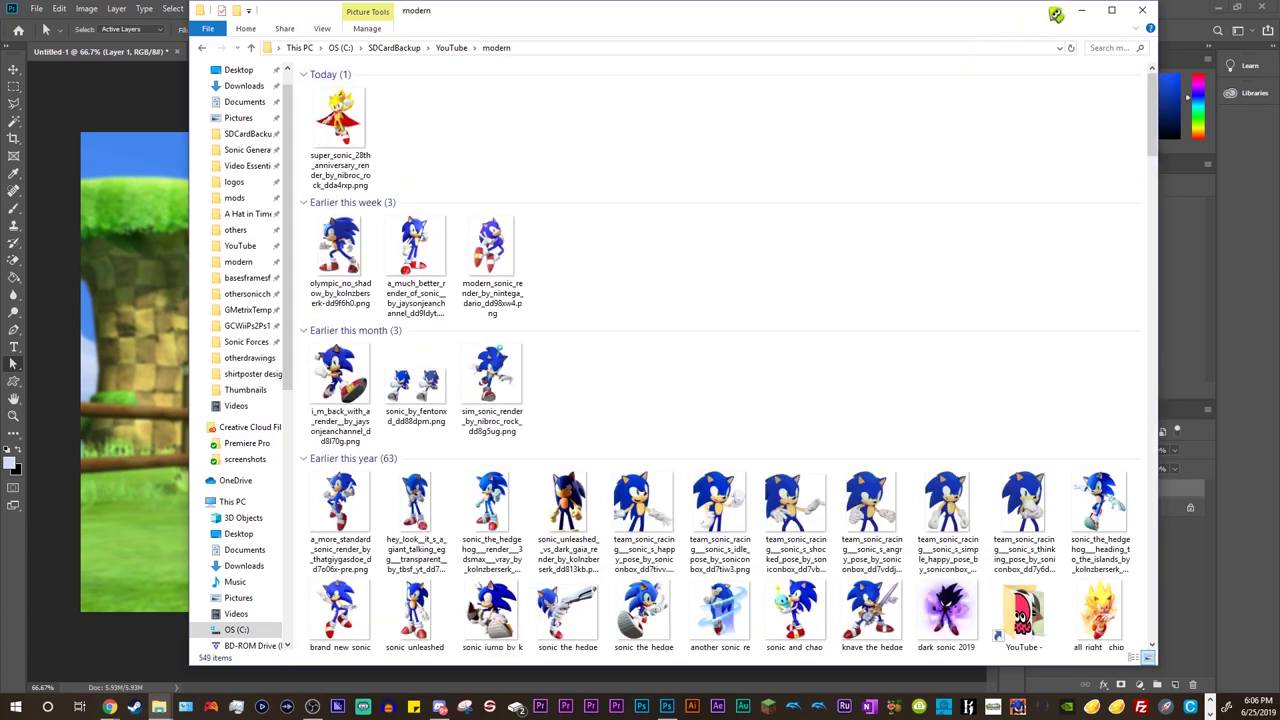
left_click(1081, 10)
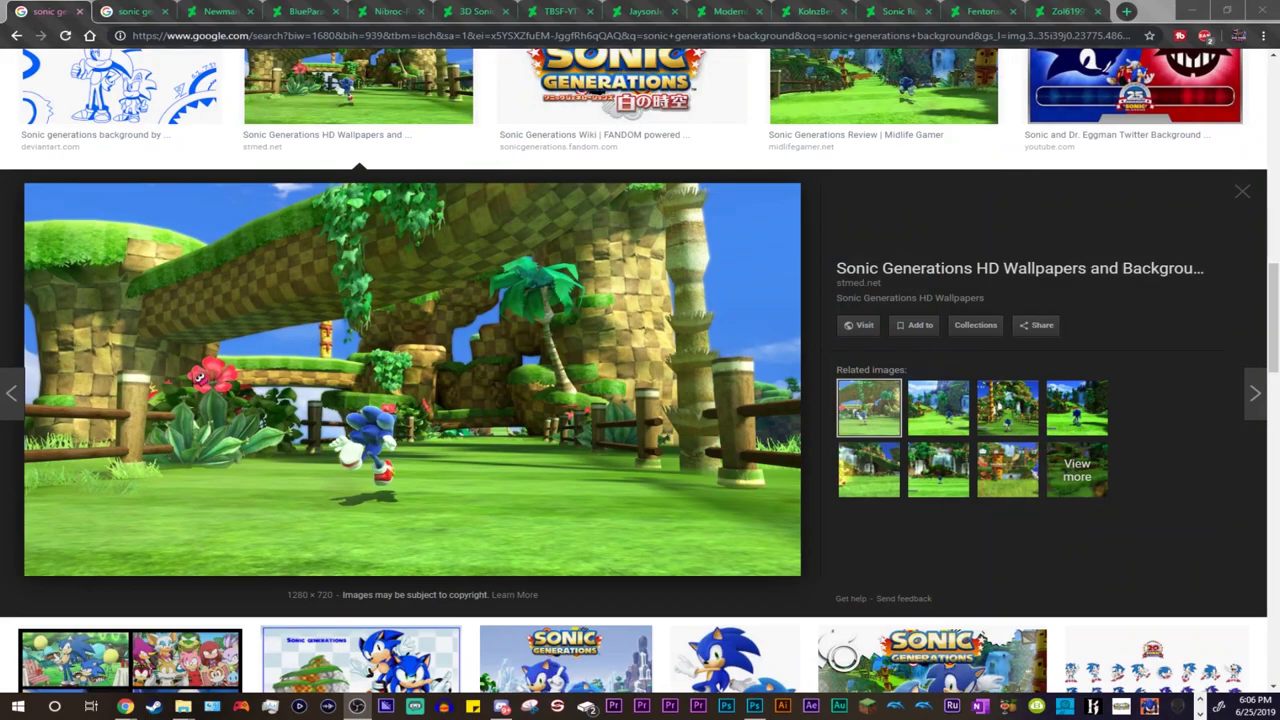
Step: Close the first image search tab and step through each DeviantArt gallery tab
left_click(82, 11)
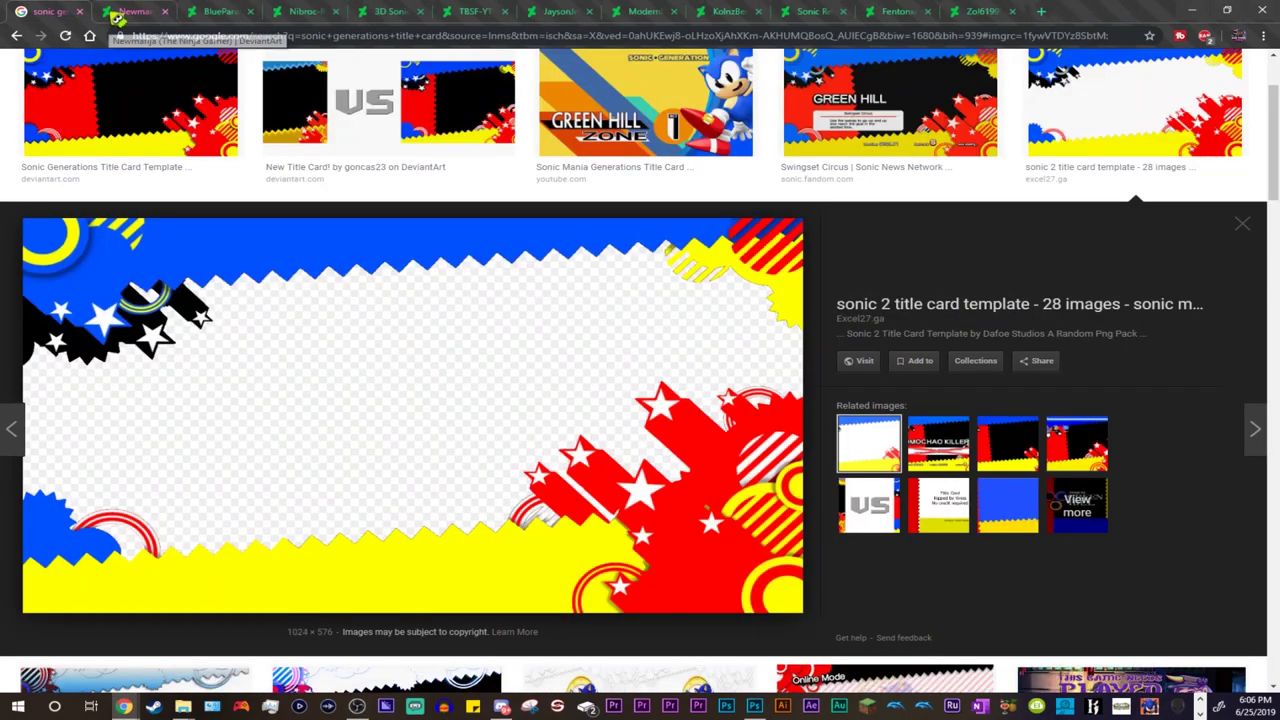
left_click(118, 14)
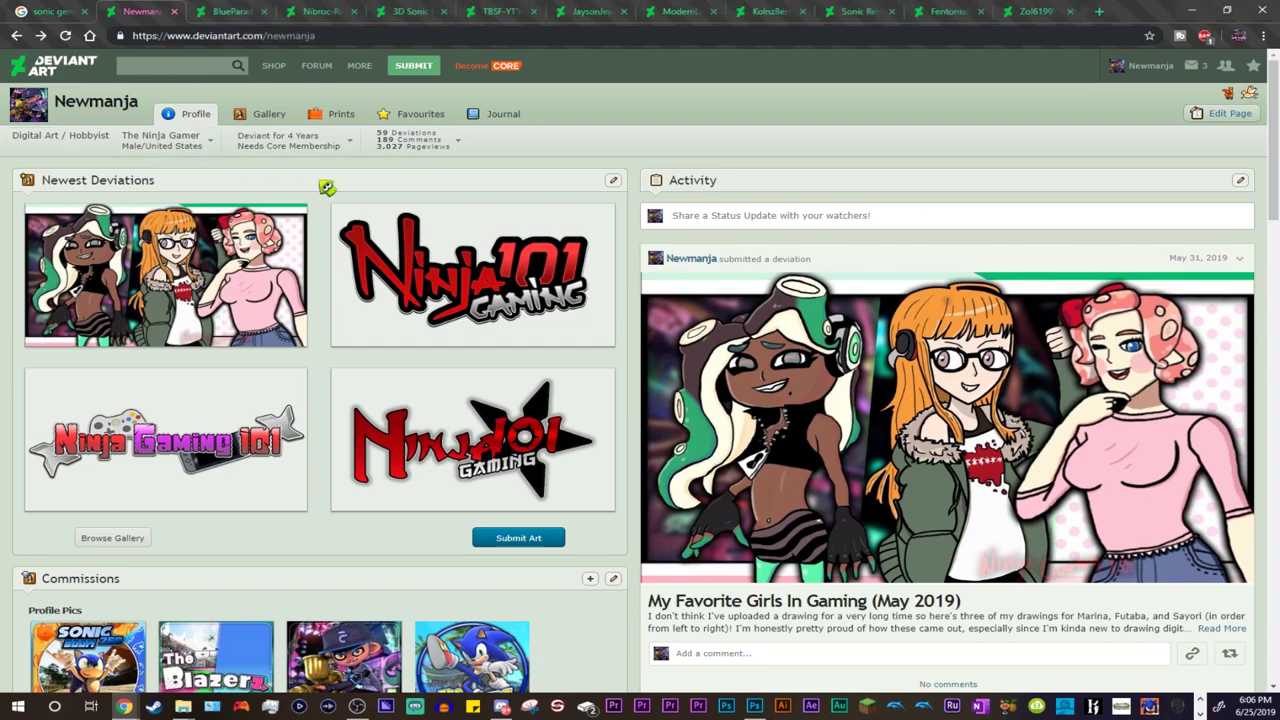
left_click(222, 10)
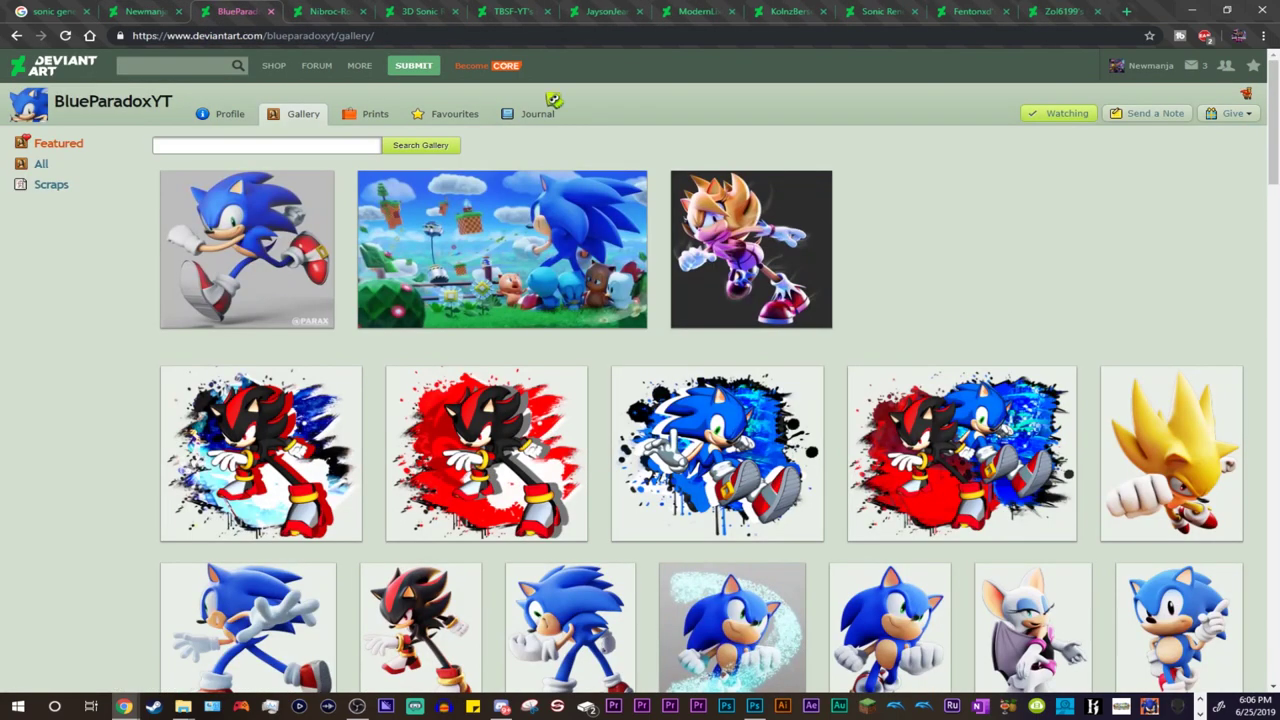
left_click(325, 14)
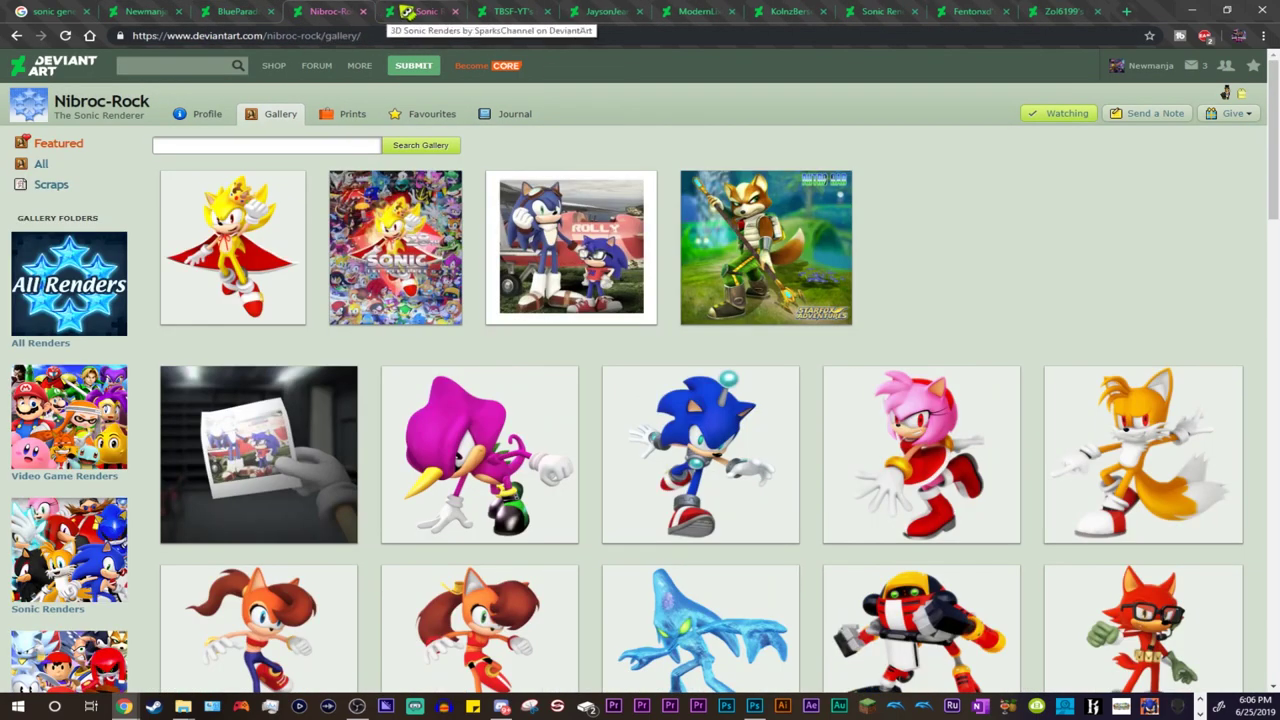
left_click(400, 12)
left_click(511, 14)
left_click(604, 14)
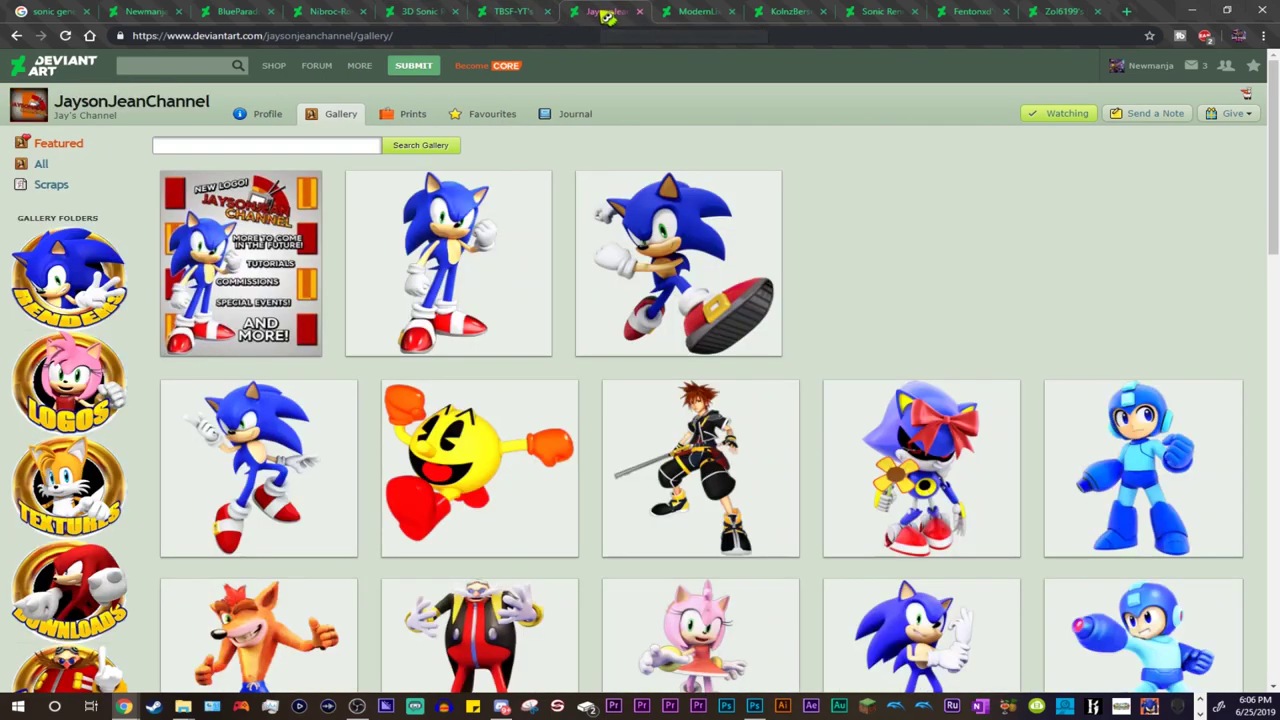
left_click(688, 18)
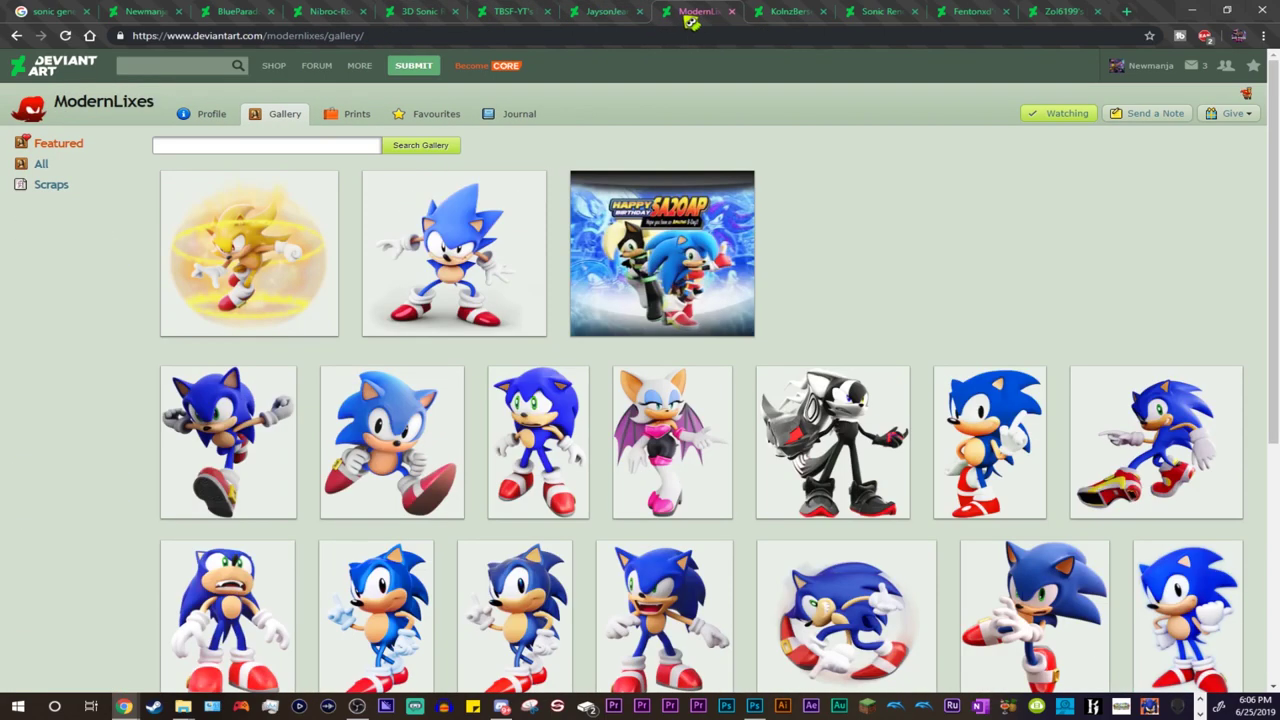
left_click(783, 20)
left_click(871, 16)
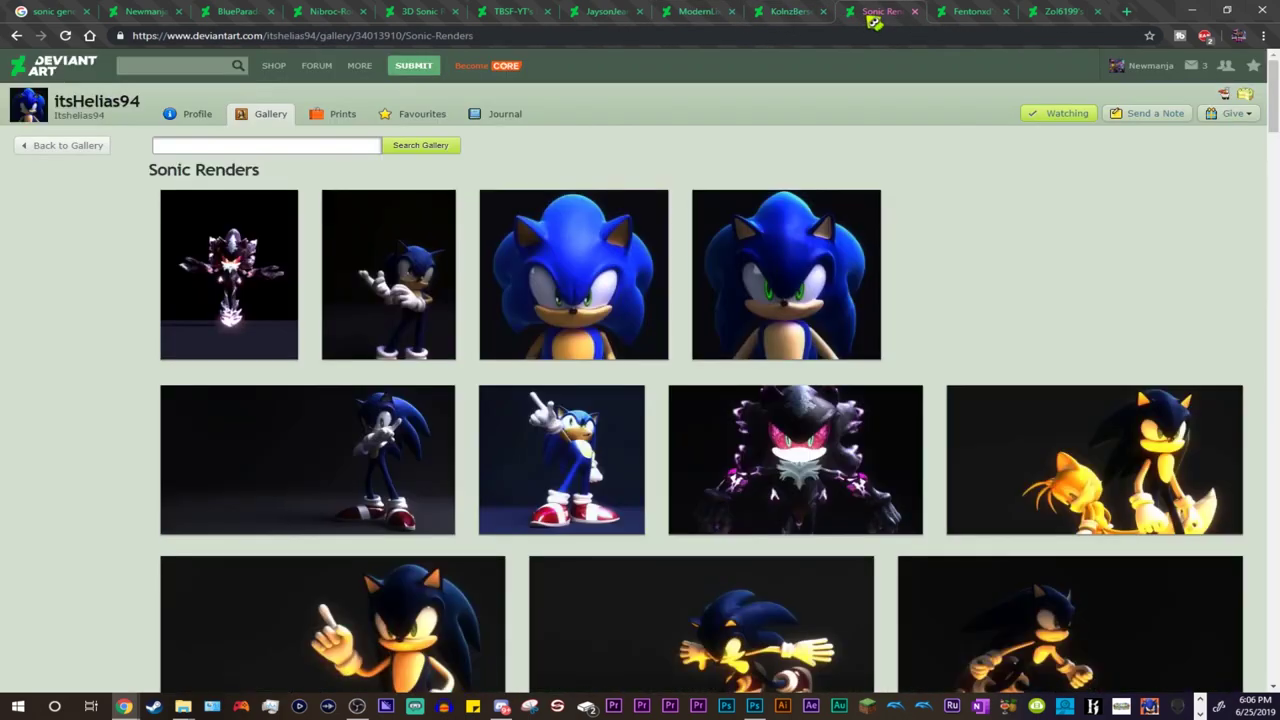
left_click(960, 12)
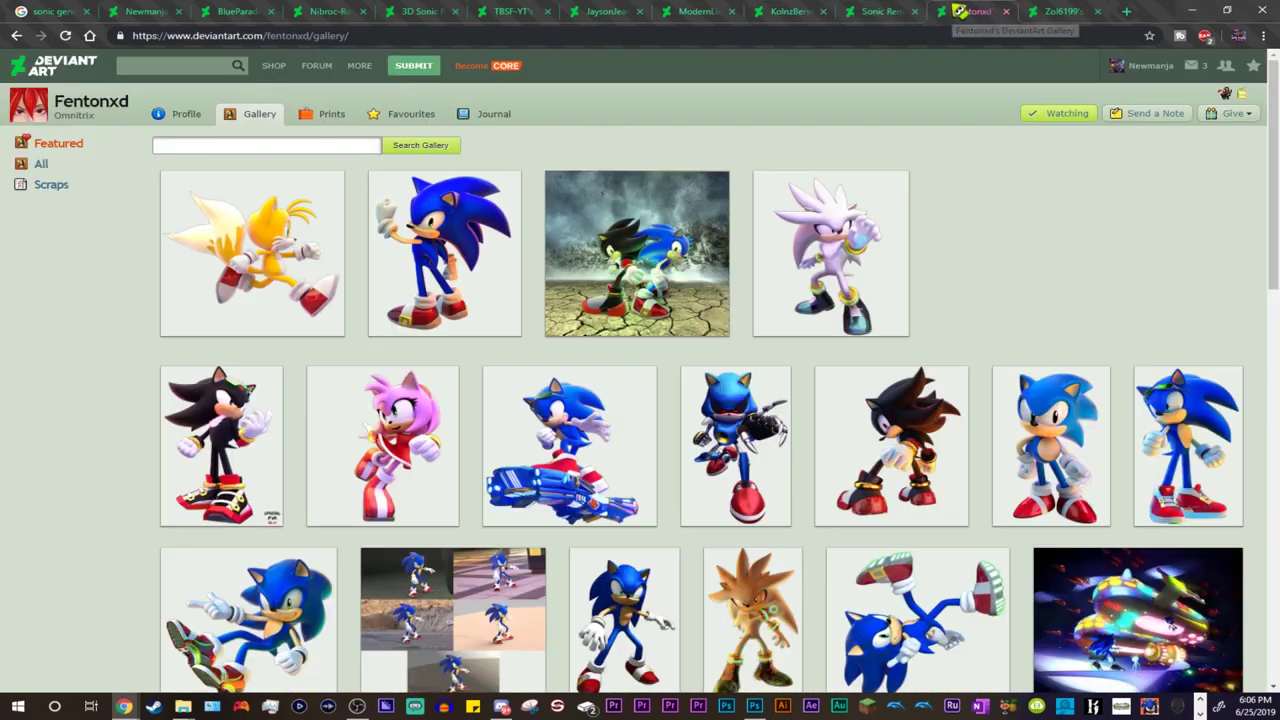
left_click(1060, 16)
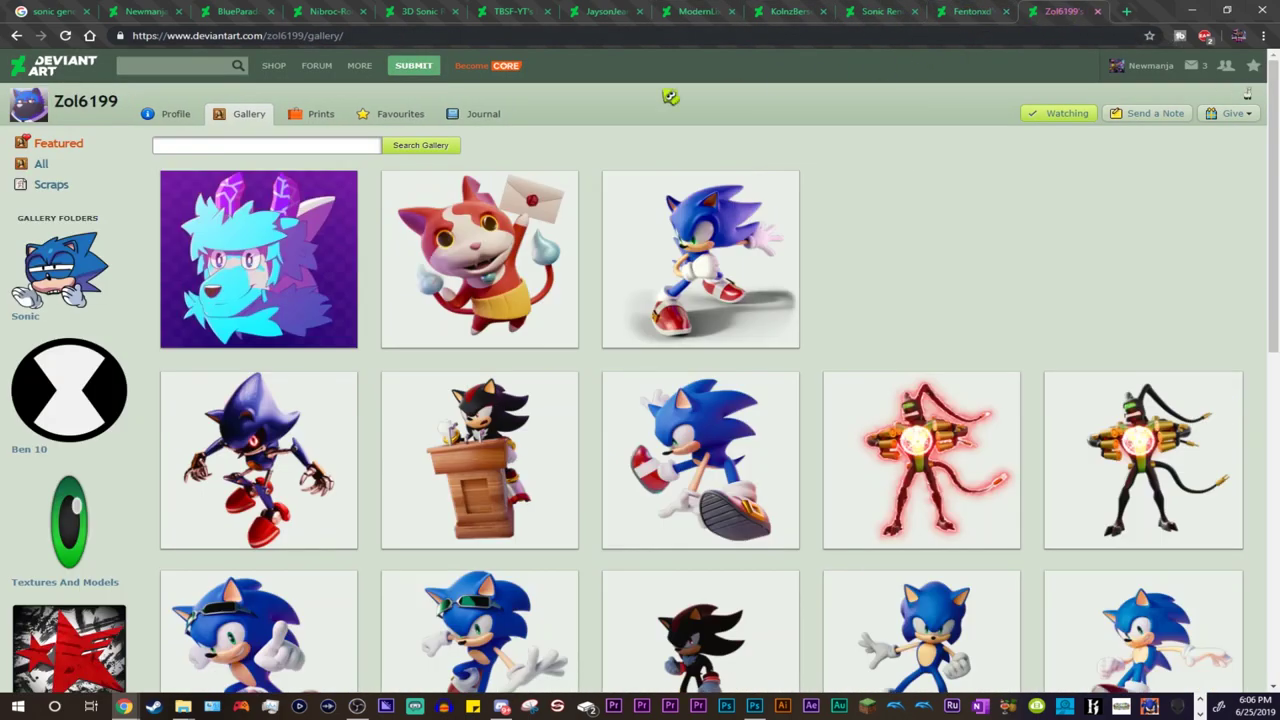
Step: Start a DeviantArt search, then scroll through the earlier renderer's gallery again
left_click(172, 68)
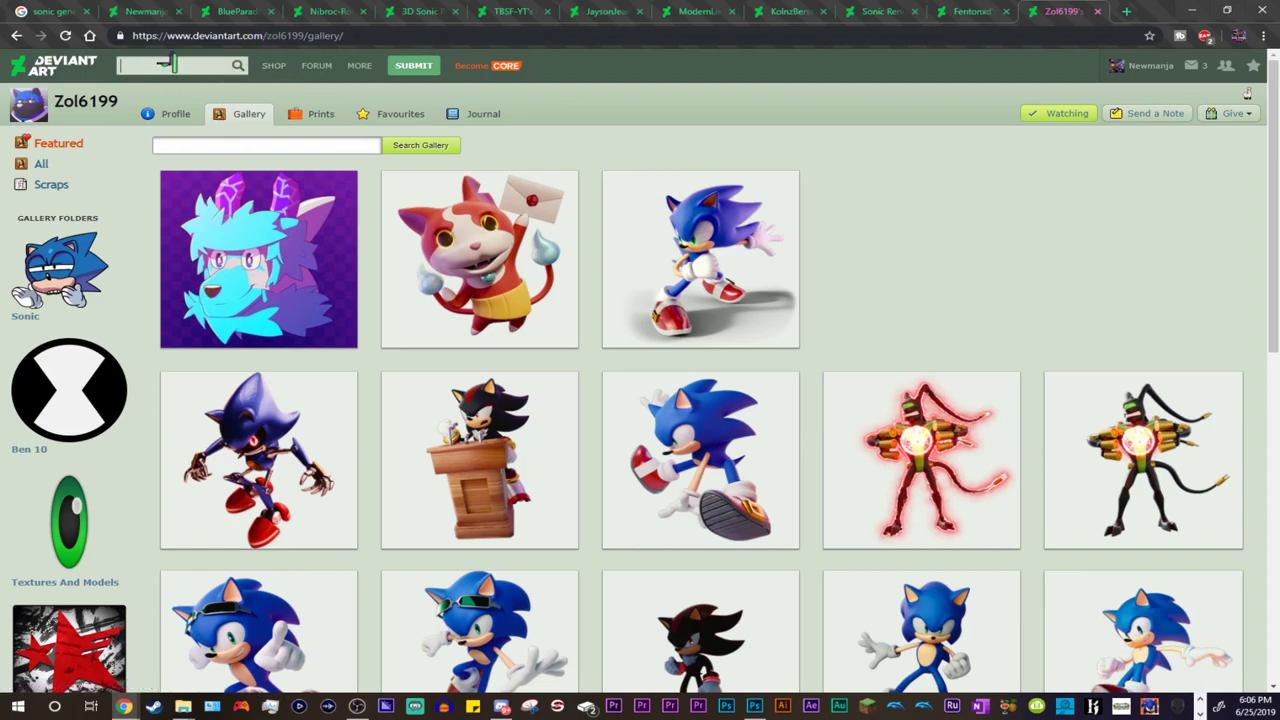
left_click(330, 12)
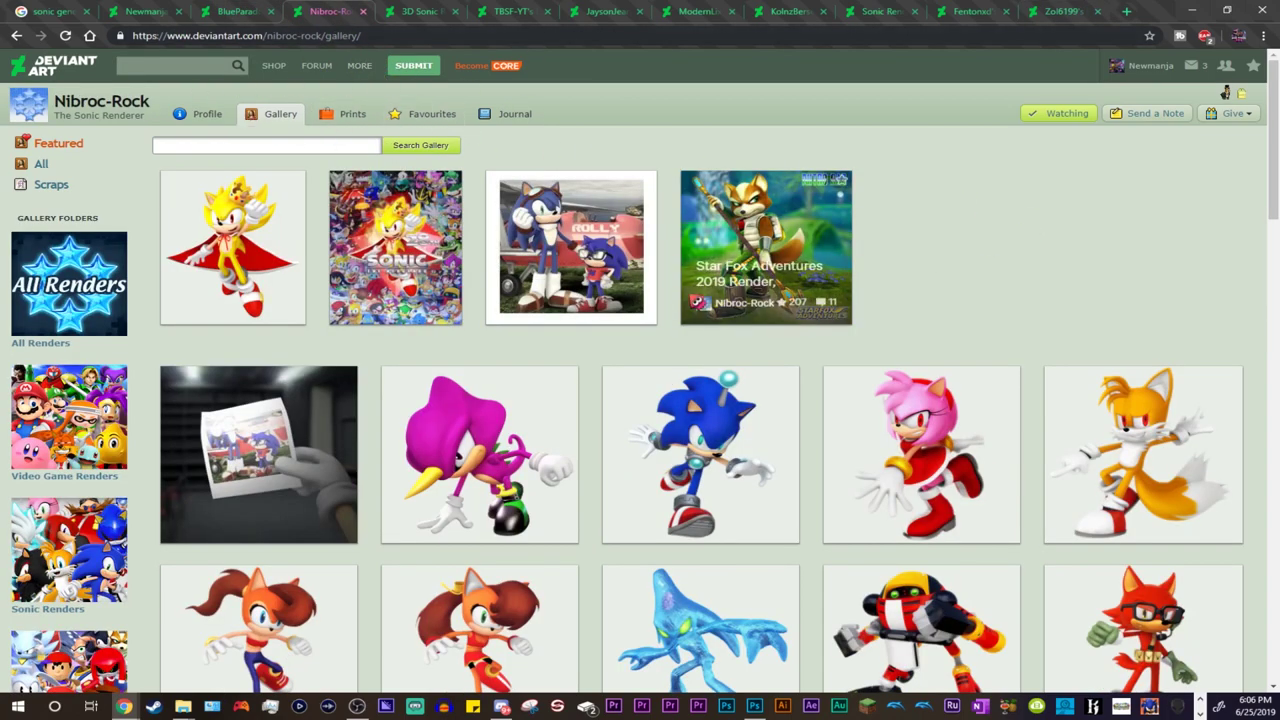
scroll(930, 260, "down", 4)
scroll(890, 405, "up", 4)
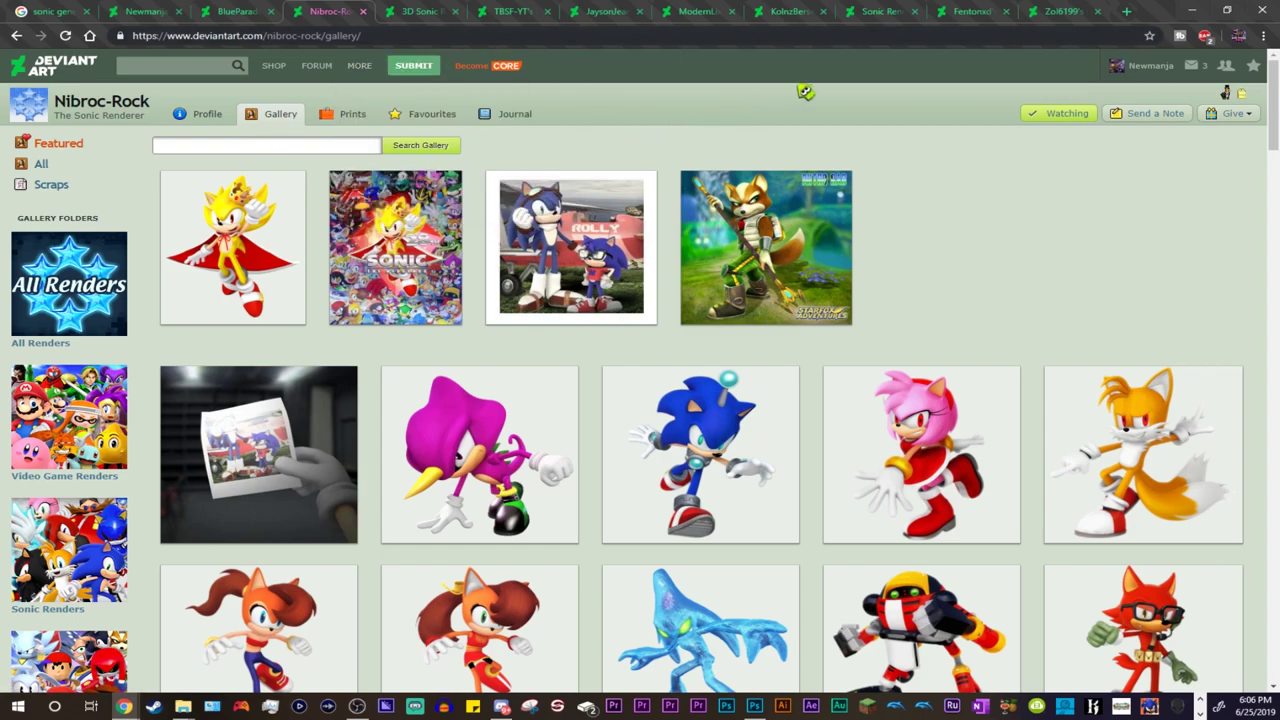
scroll(985, 103, "down", 2)
scroll(930, 105, "up", 2)
Step: Cycle through the remaining gallery tabs, from 3D Sonic Renders to the last one
left_click(410, 11)
scroll(991, 174, "down", 4)
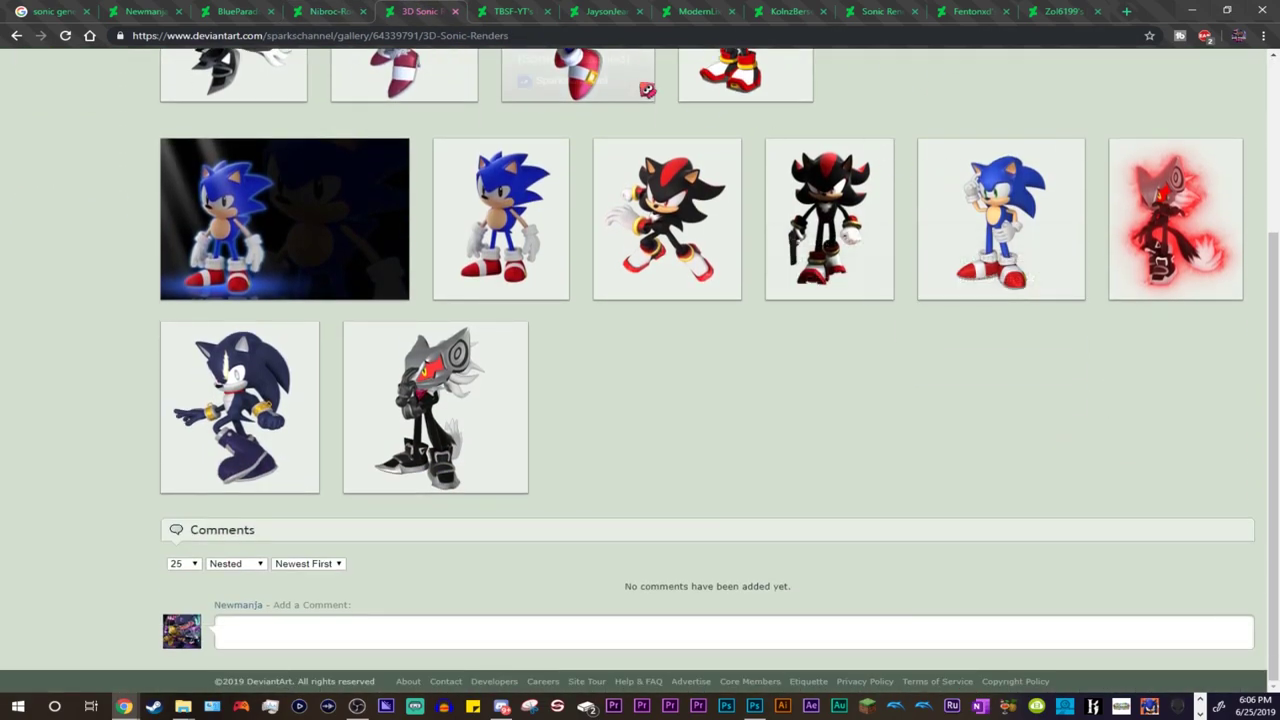
scroll(991, 174, "up", 4)
left_click(515, 11)
left_click(630, 10)
left_click(678, 10)
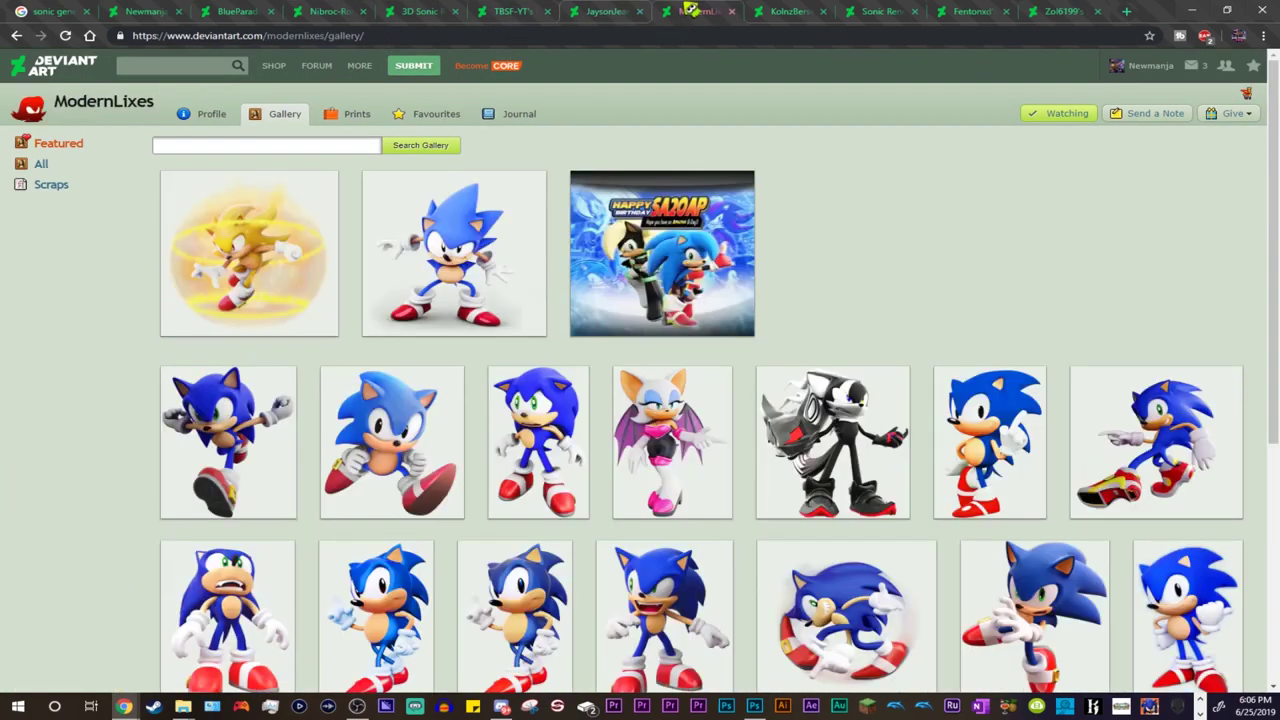
left_click(780, 11)
left_click(882, 12)
left_click(972, 11)
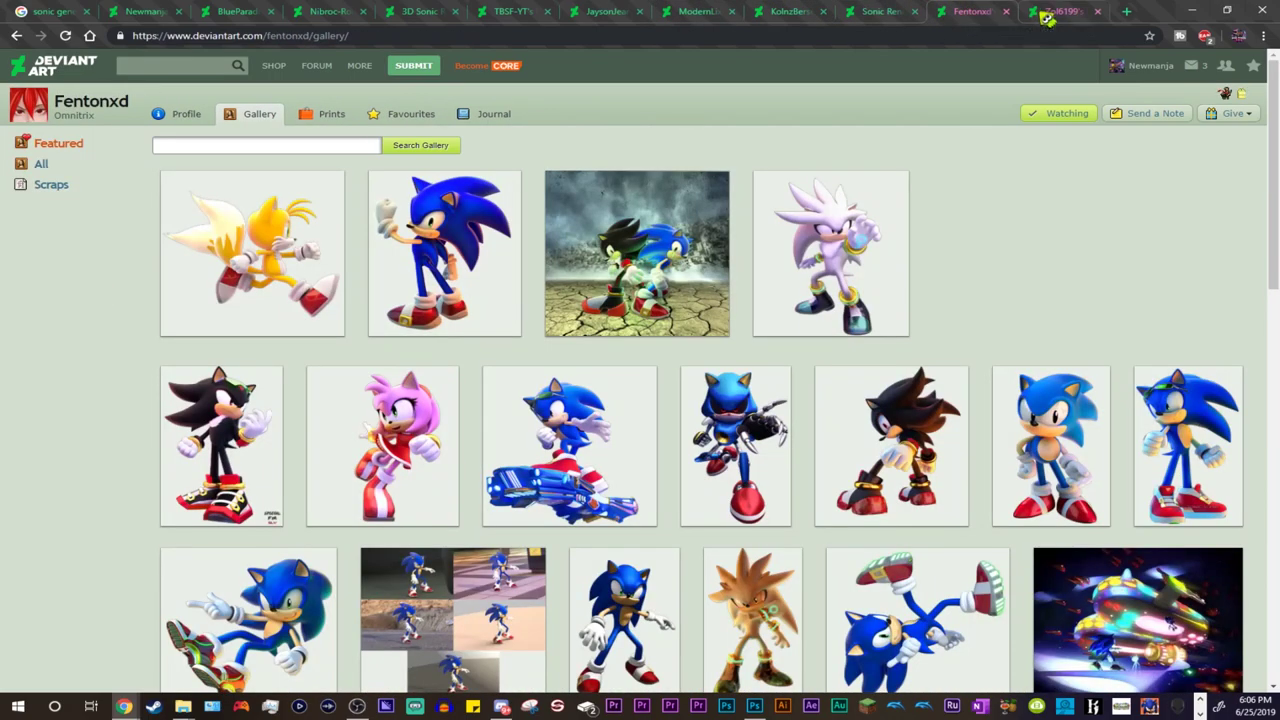
left_click(1062, 11)
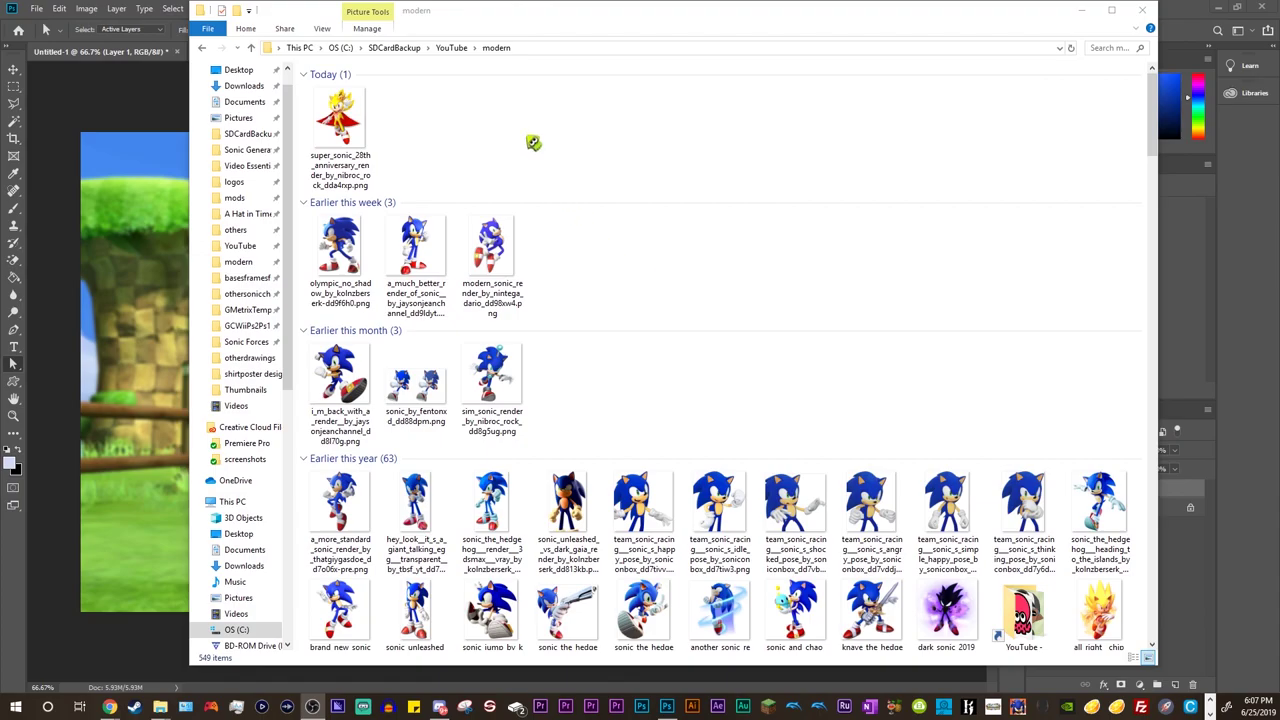
Step: Scroll the modern folder, then view punch.png full size in Photos and close it
scroll(597, 140, "down", 20)
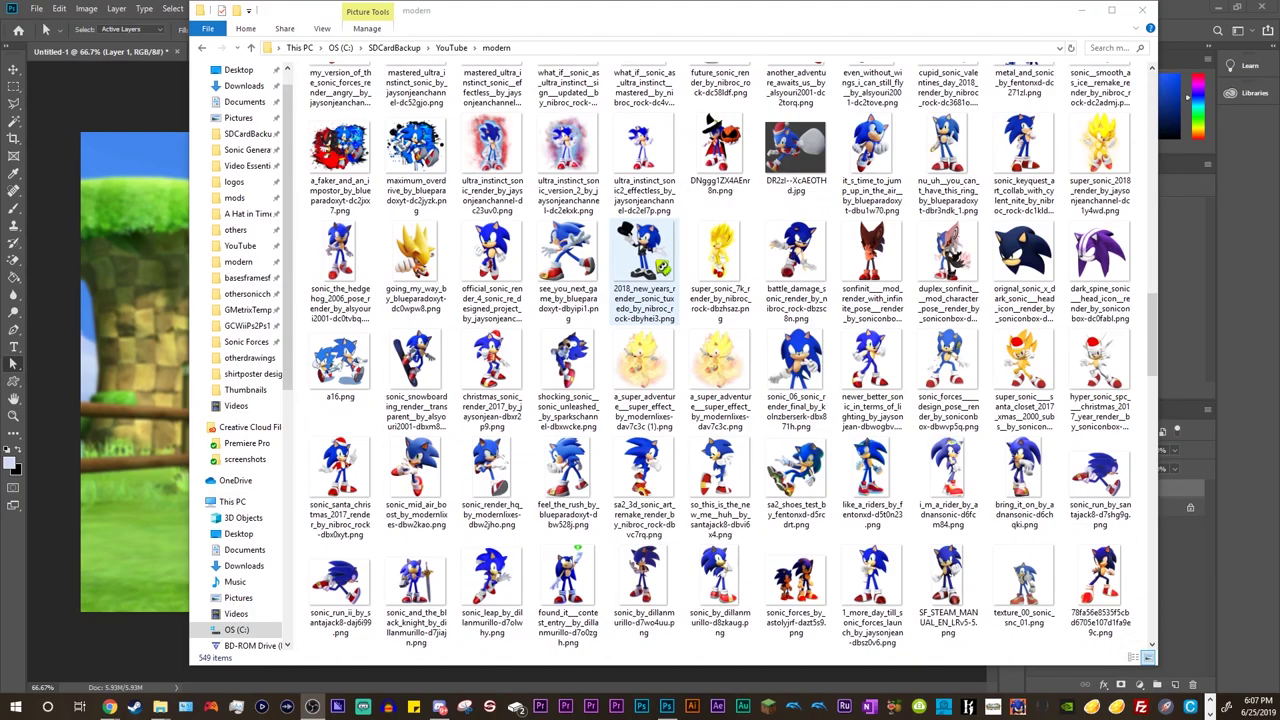
scroll(660, 265, "up", 8)
scroll(660, 265, "up", 12)
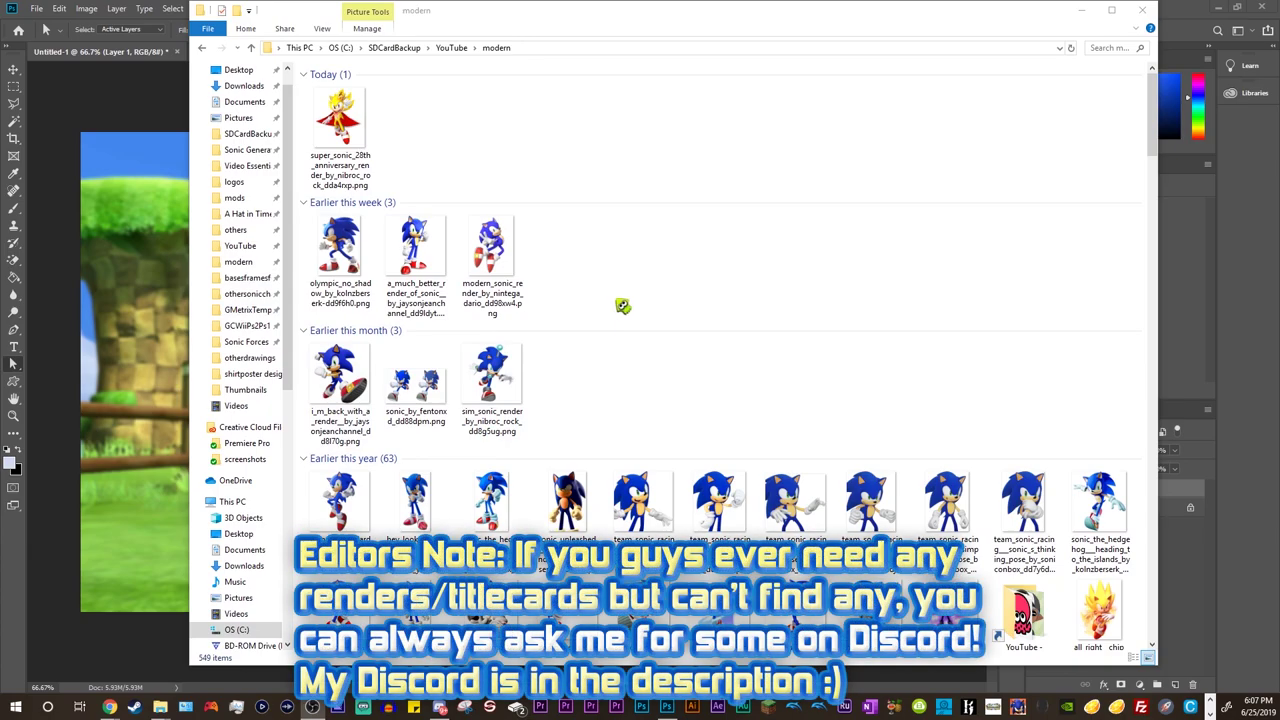
scroll(630, 305, "down", 3)
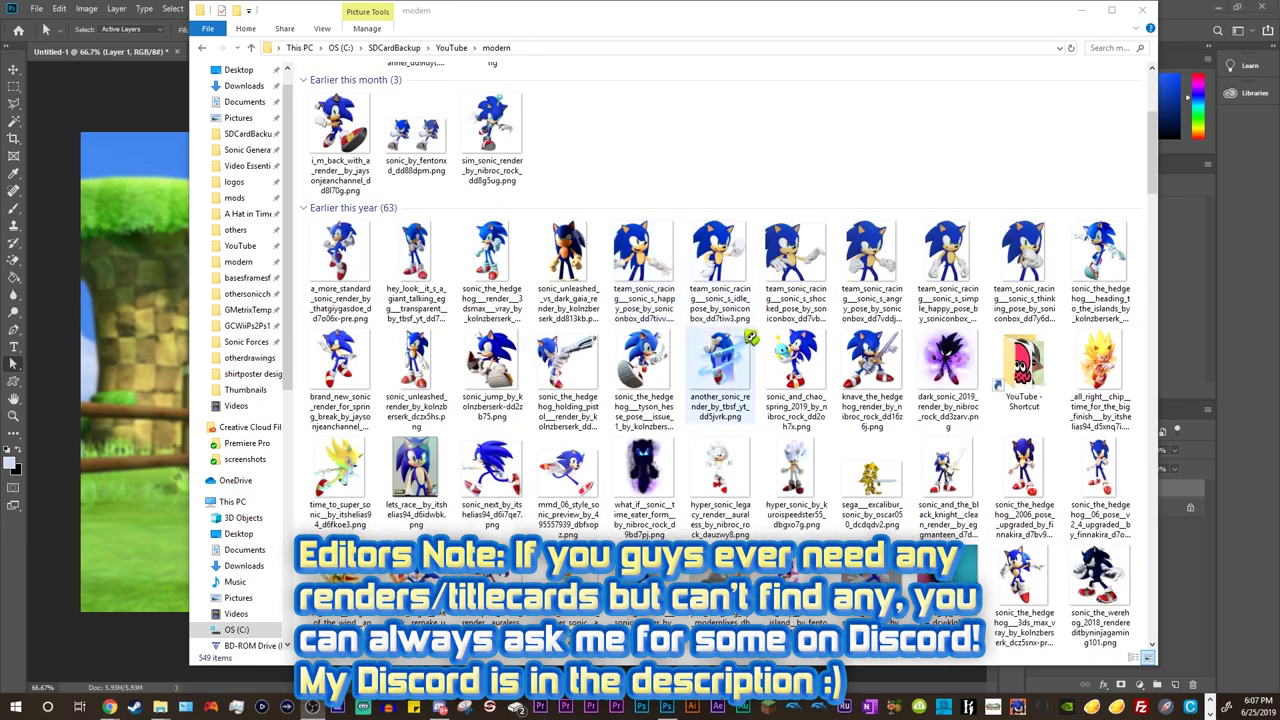
scroll(752, 338, "down", 3)
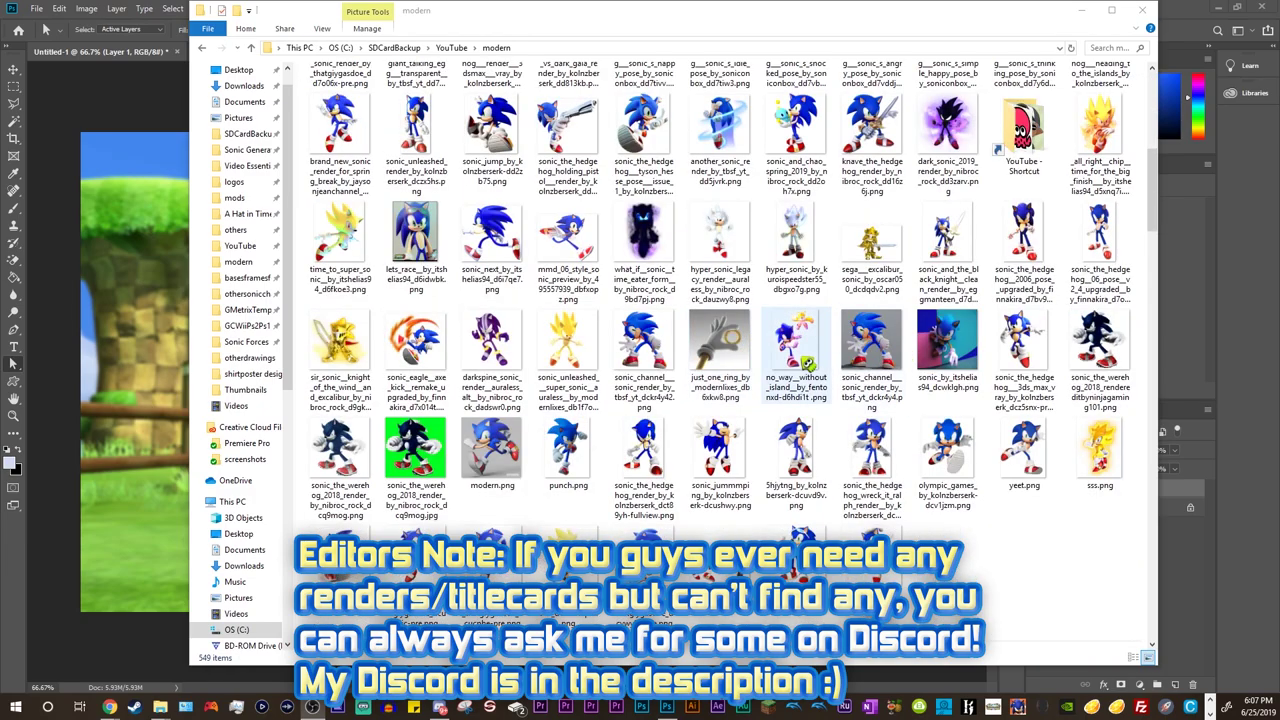
scroll(806, 362, "down", 3)
scroll(720, 345, "up", 3)
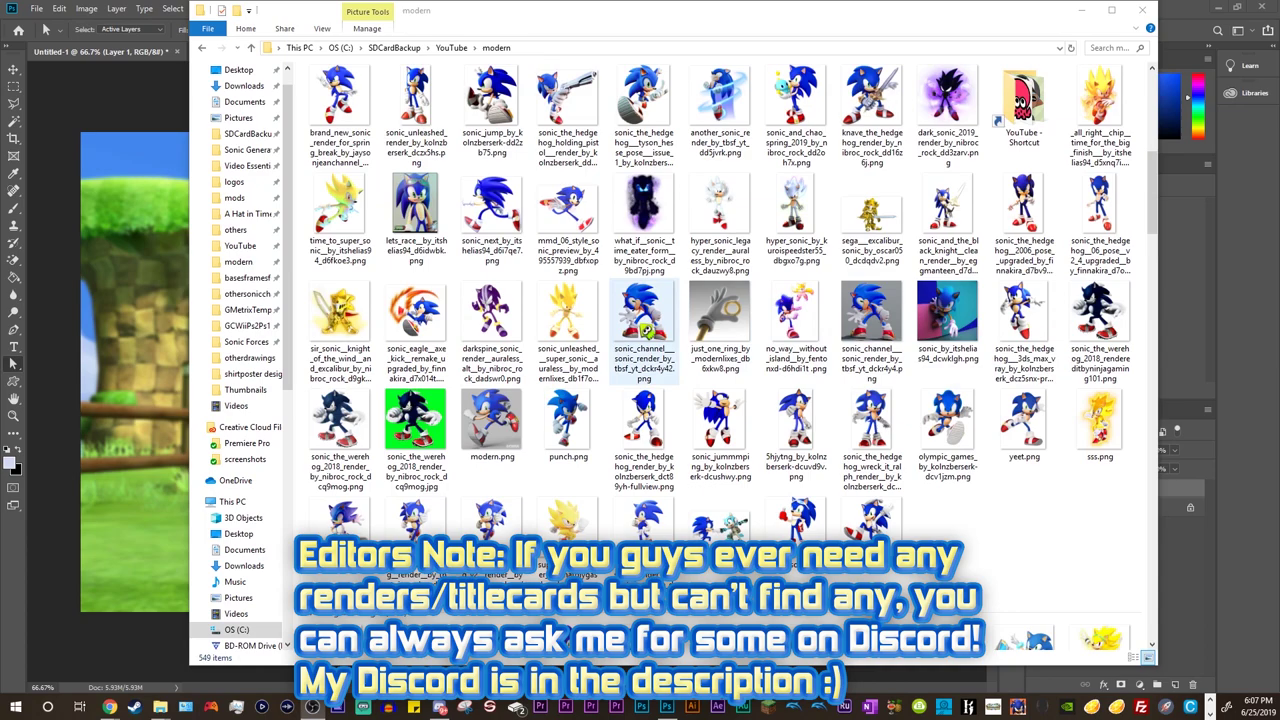
left_click(568, 420)
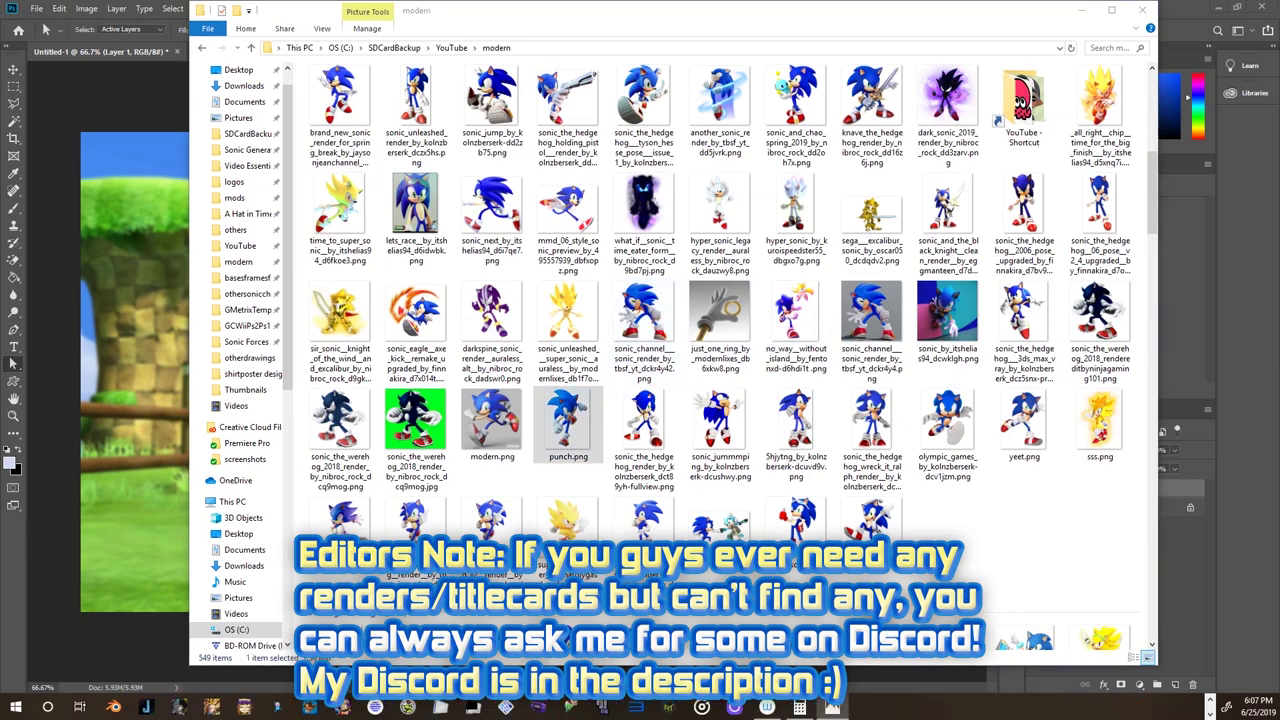
key("Return")
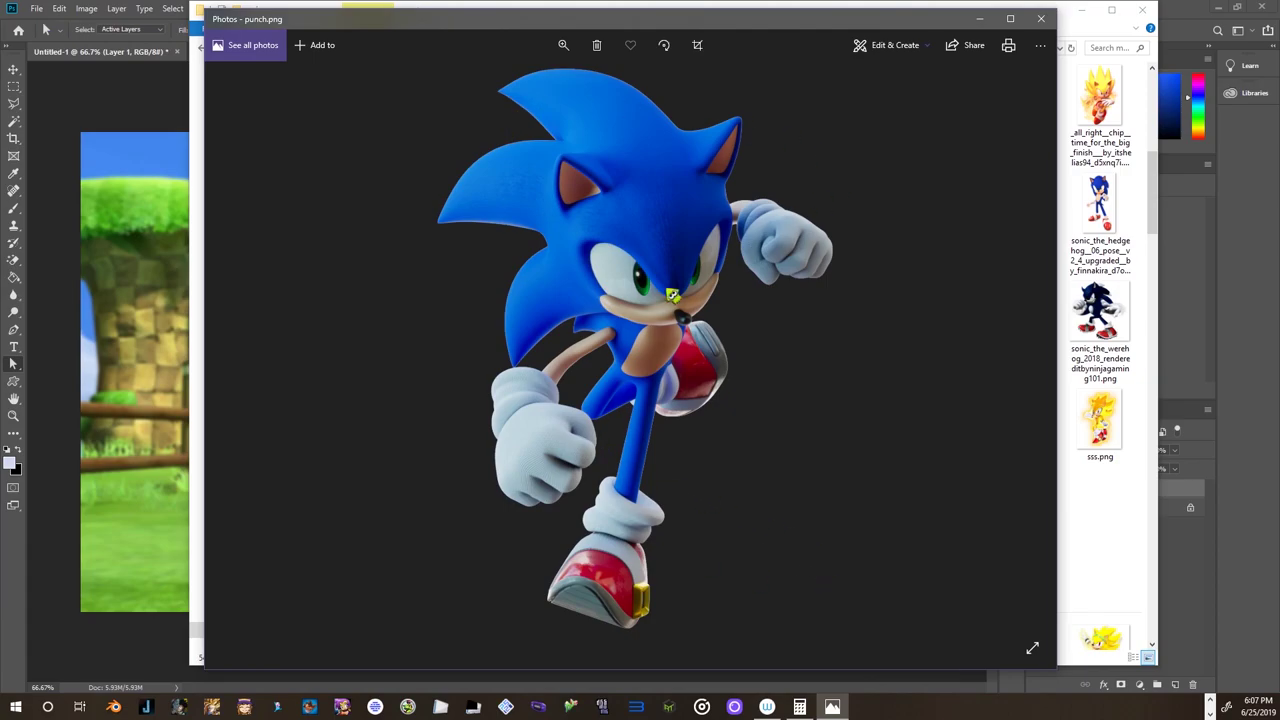
left_click(1041, 18)
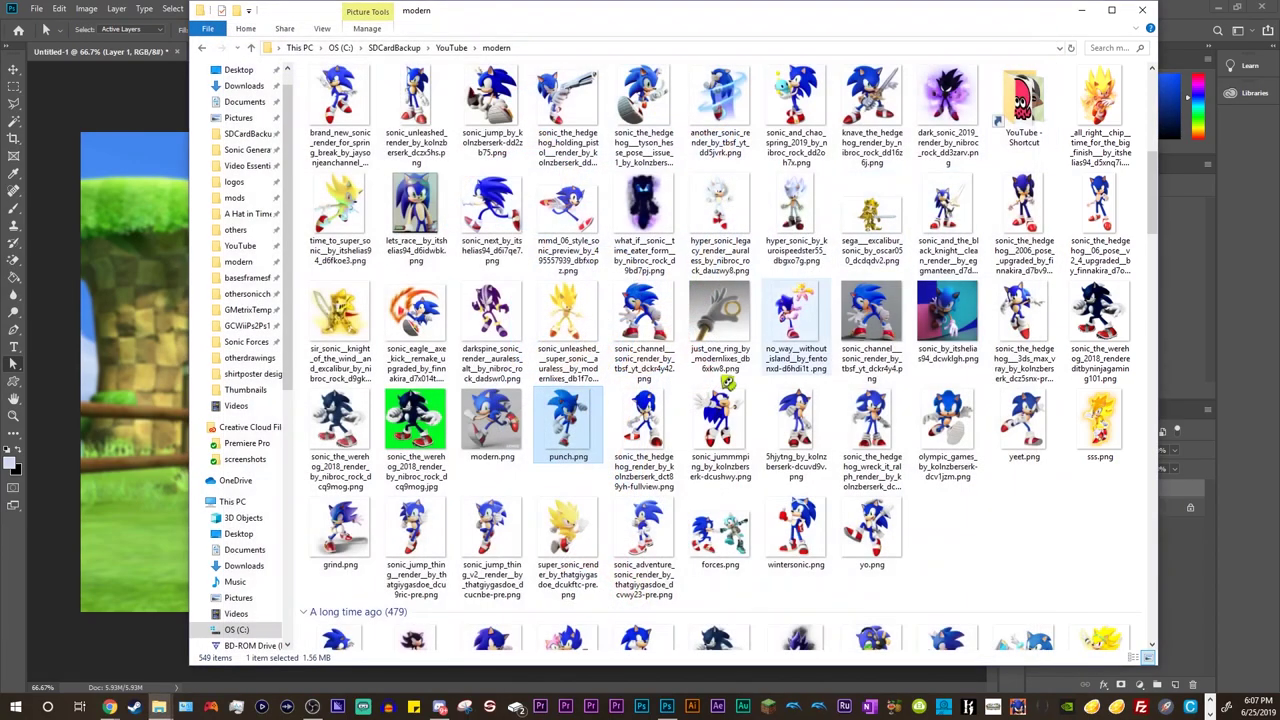
Step: Drag punch.png into Photoshop, move Sonic to the canvas's left edge and commit
left_click_drag(585, 428, 121, 439)
left_click_drag(153, 358, 153, 358)
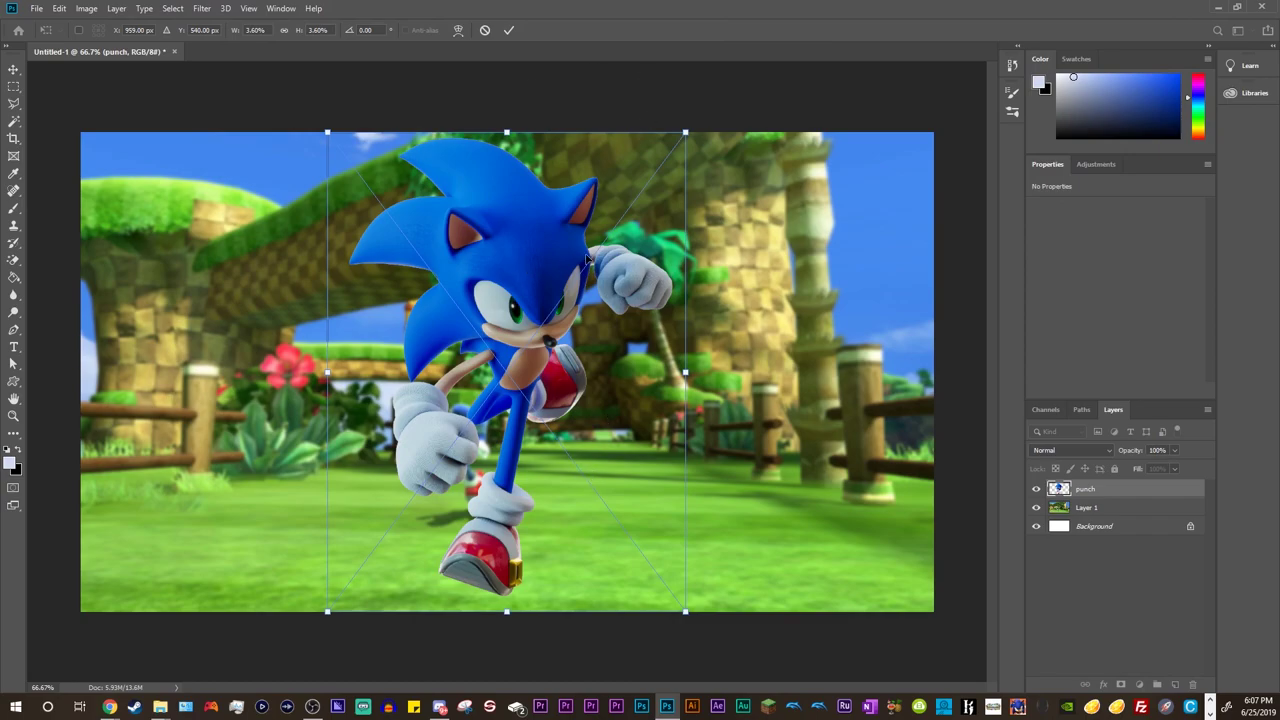
left_click_drag(588, 258, 340, 261)
left_click(20, 364)
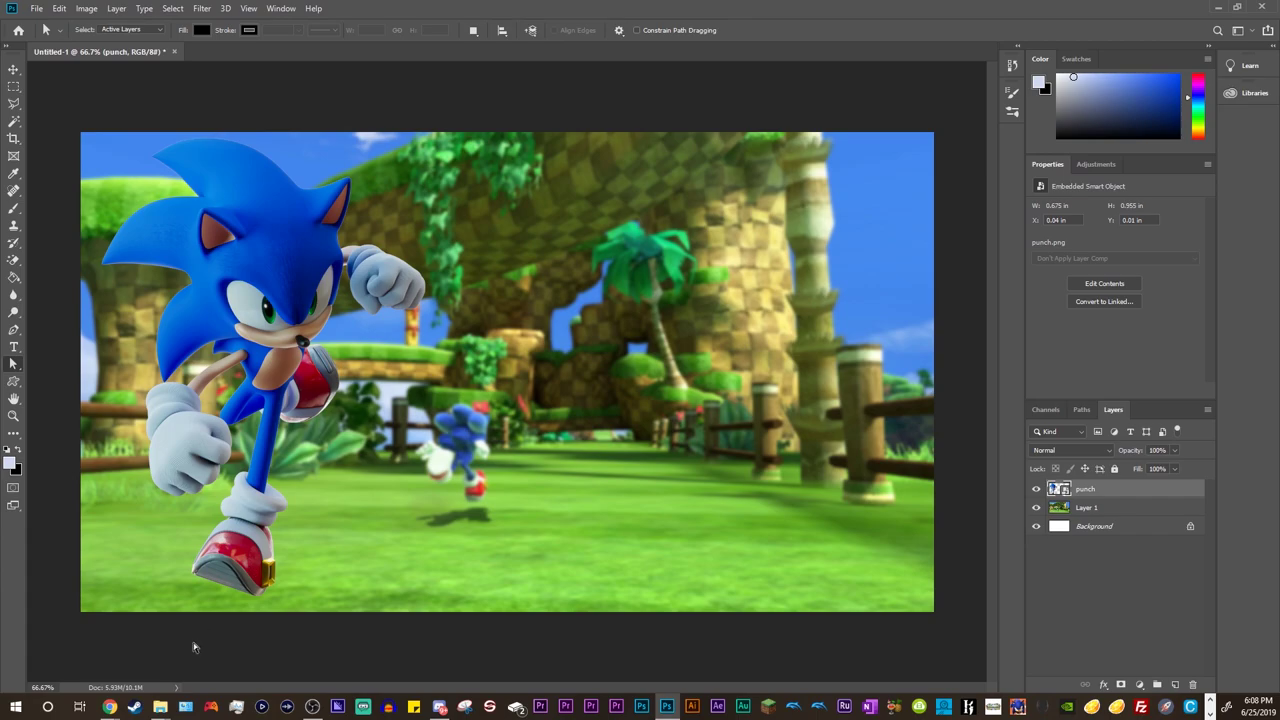
mouse_move(160, 707)
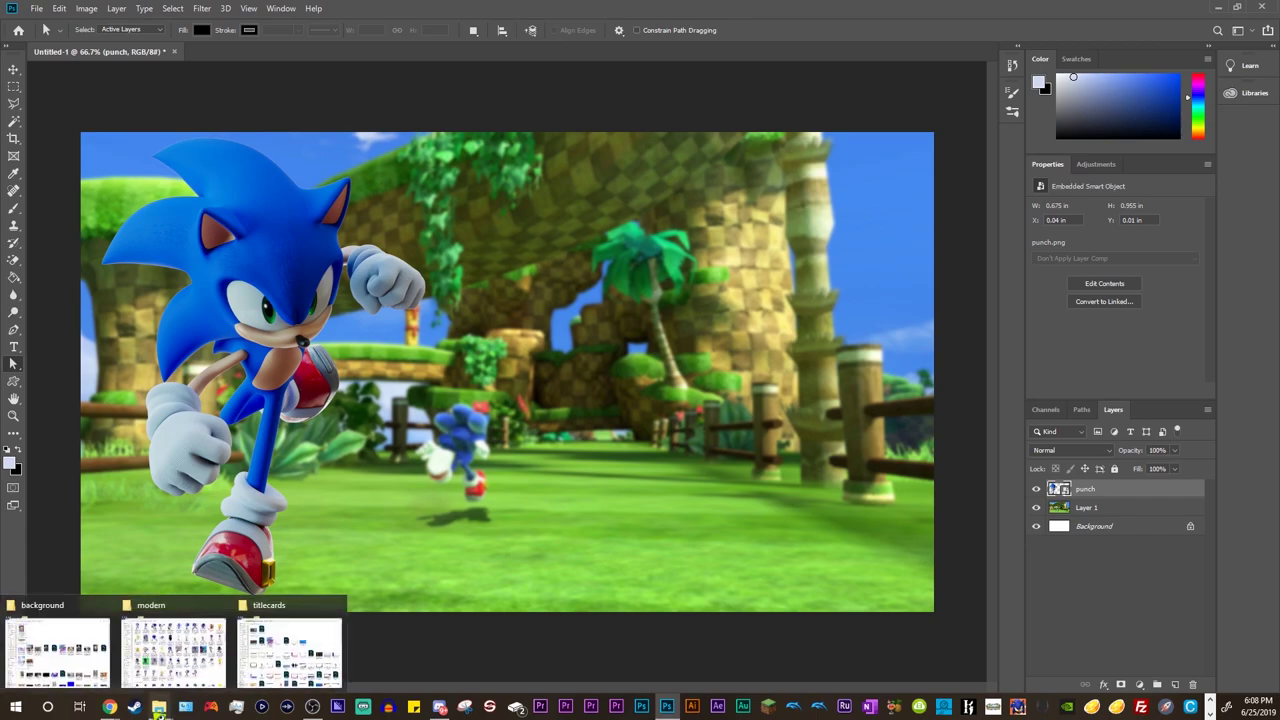
left_click(285, 645)
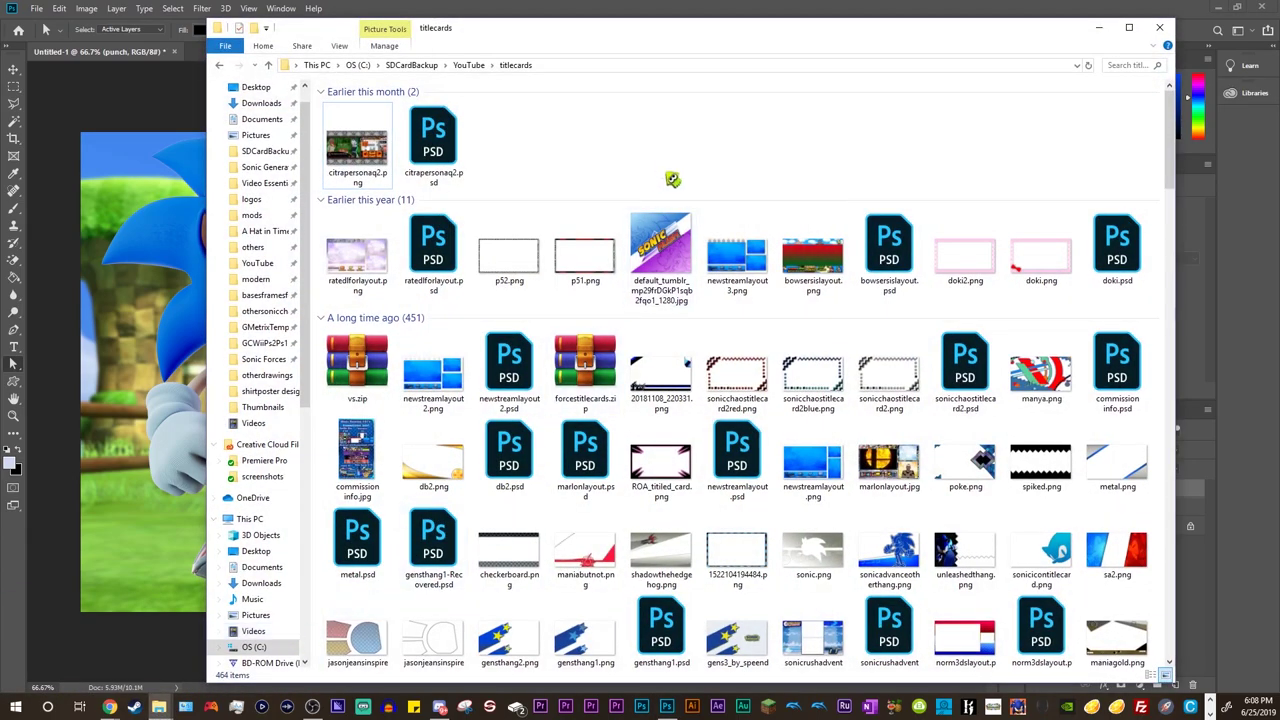
scroll(674, 182, "down", 20)
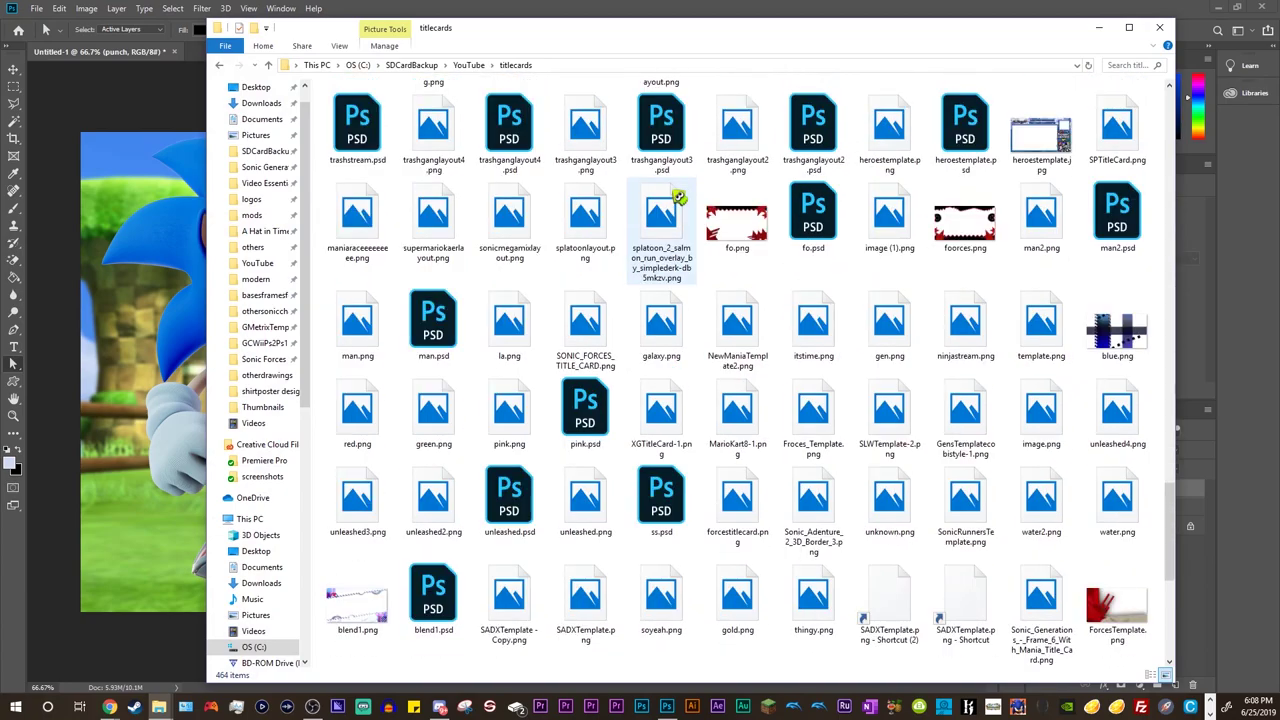
scroll(678, 198, "down", 15)
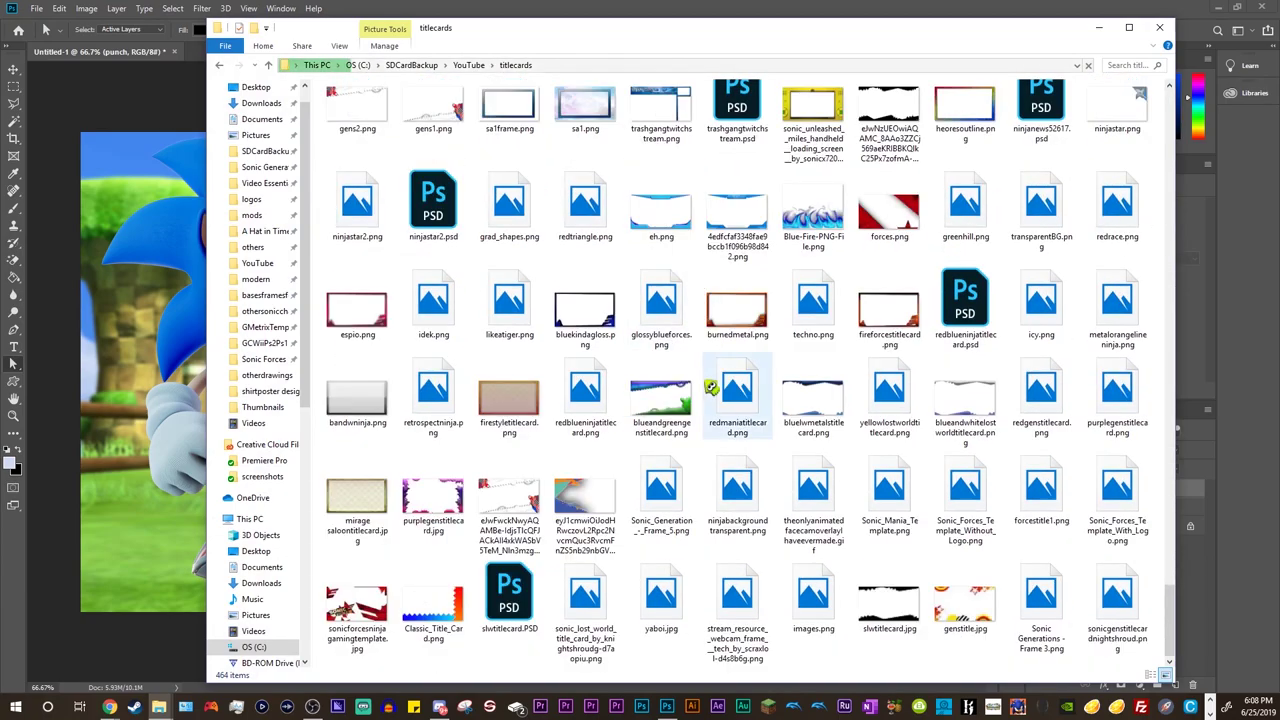
scroll(710, 387, "up", 20)
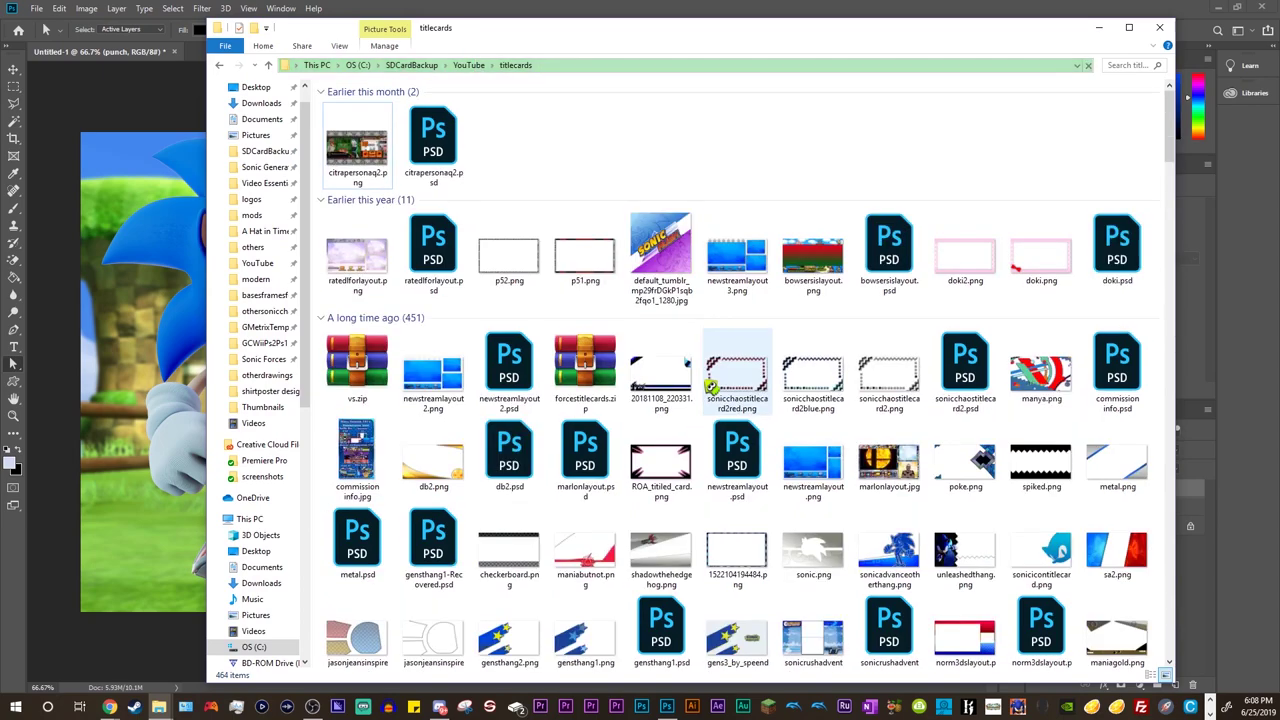
left_click(1099, 27)
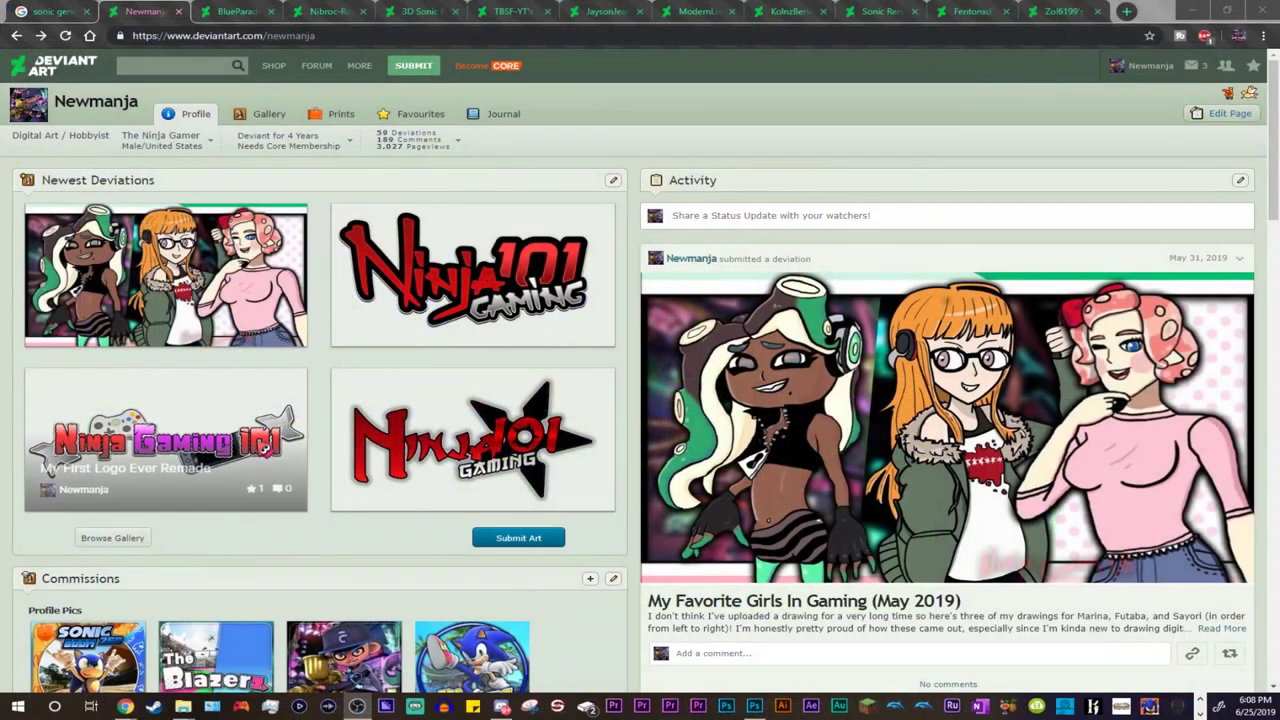
left_click(265, 115)
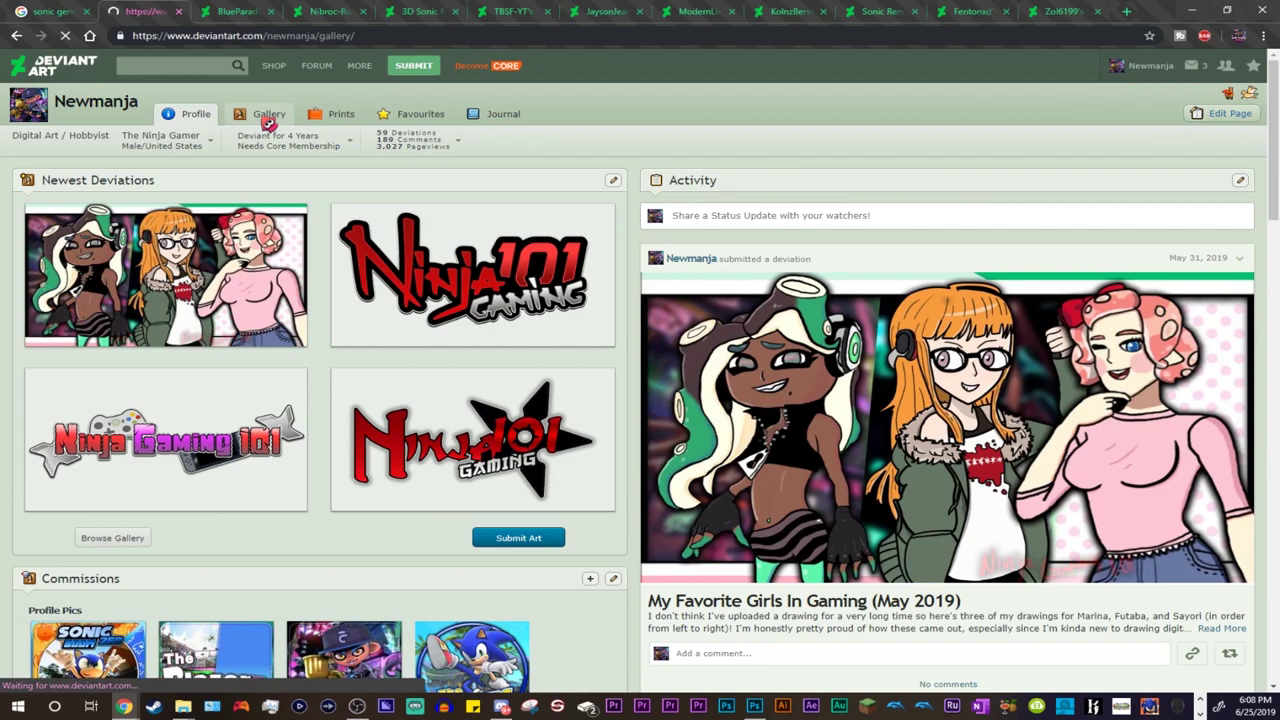
scroll(686, 278, "down", 15)
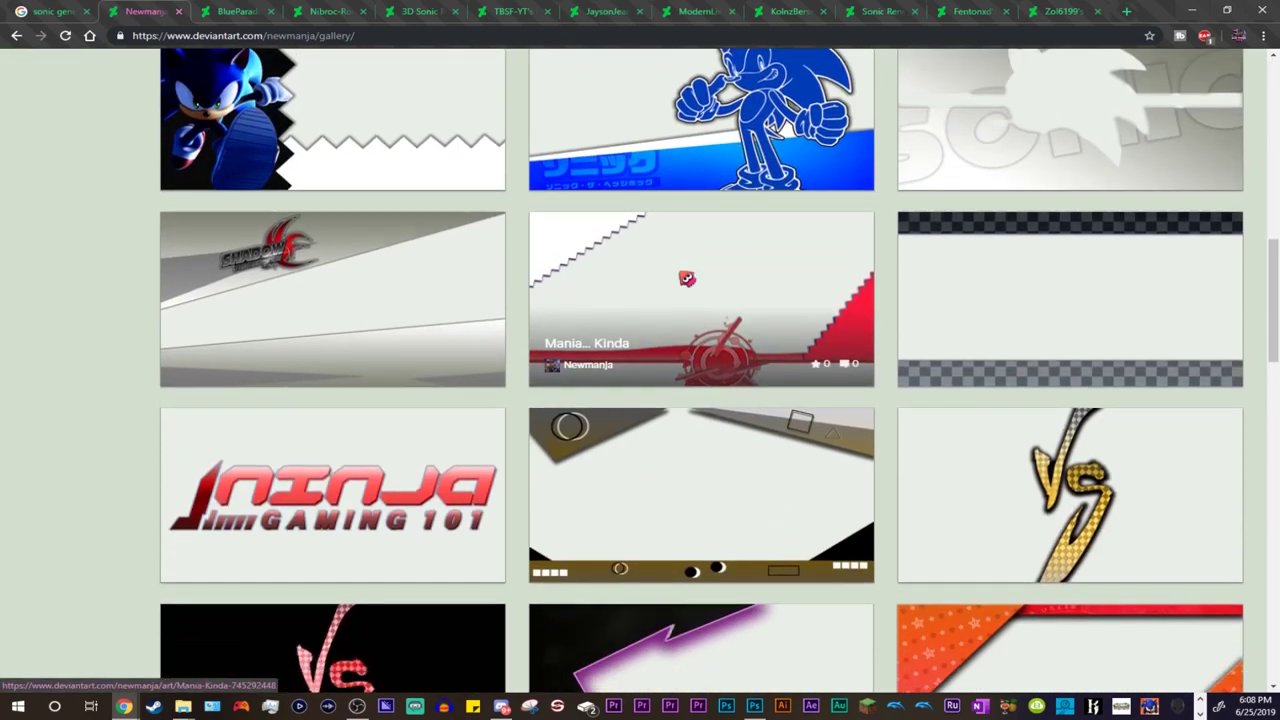
scroll(686, 278, "down", 9)
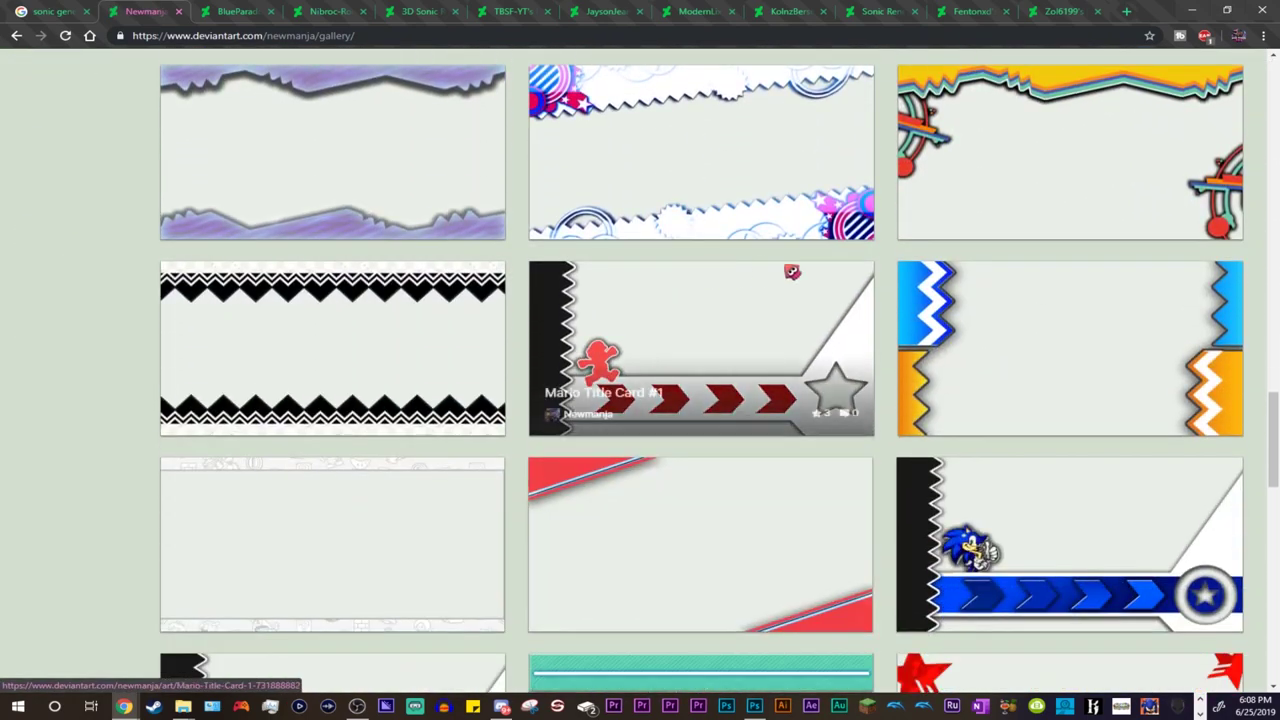
scroll(817, 270, "up", 4)
scroll(817, 270, "up", 20)
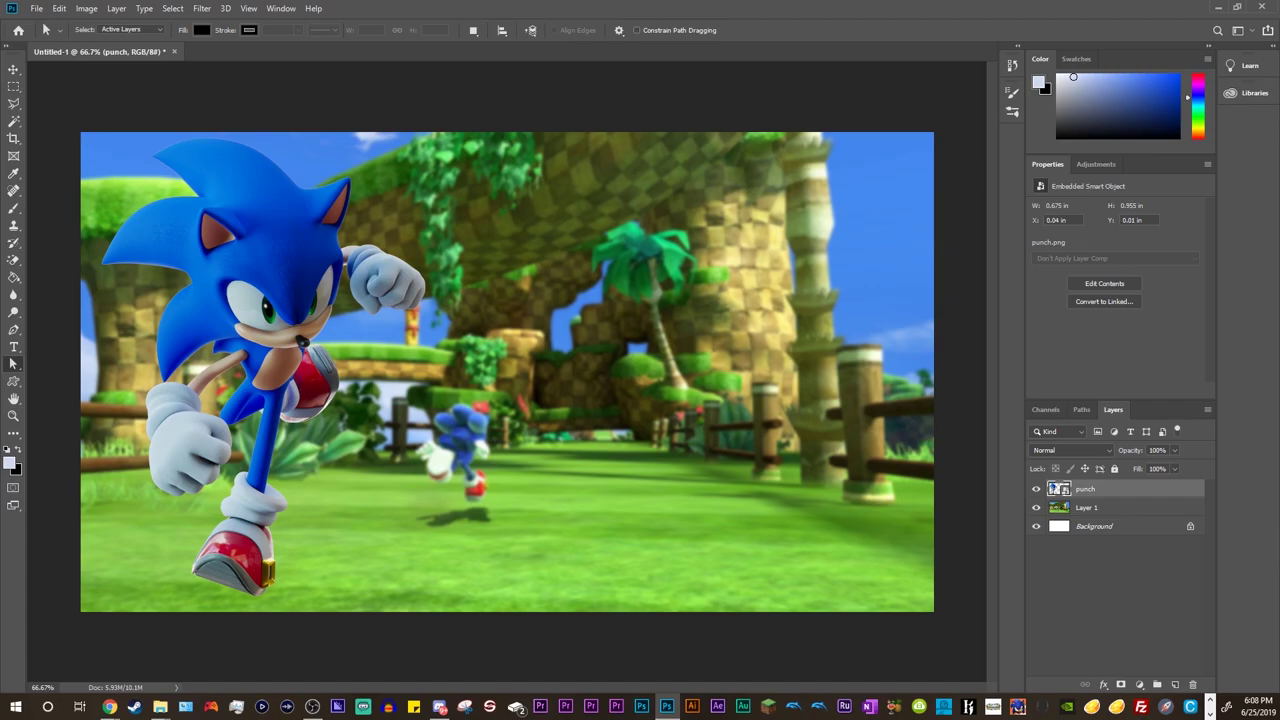
key("alt+Tab")
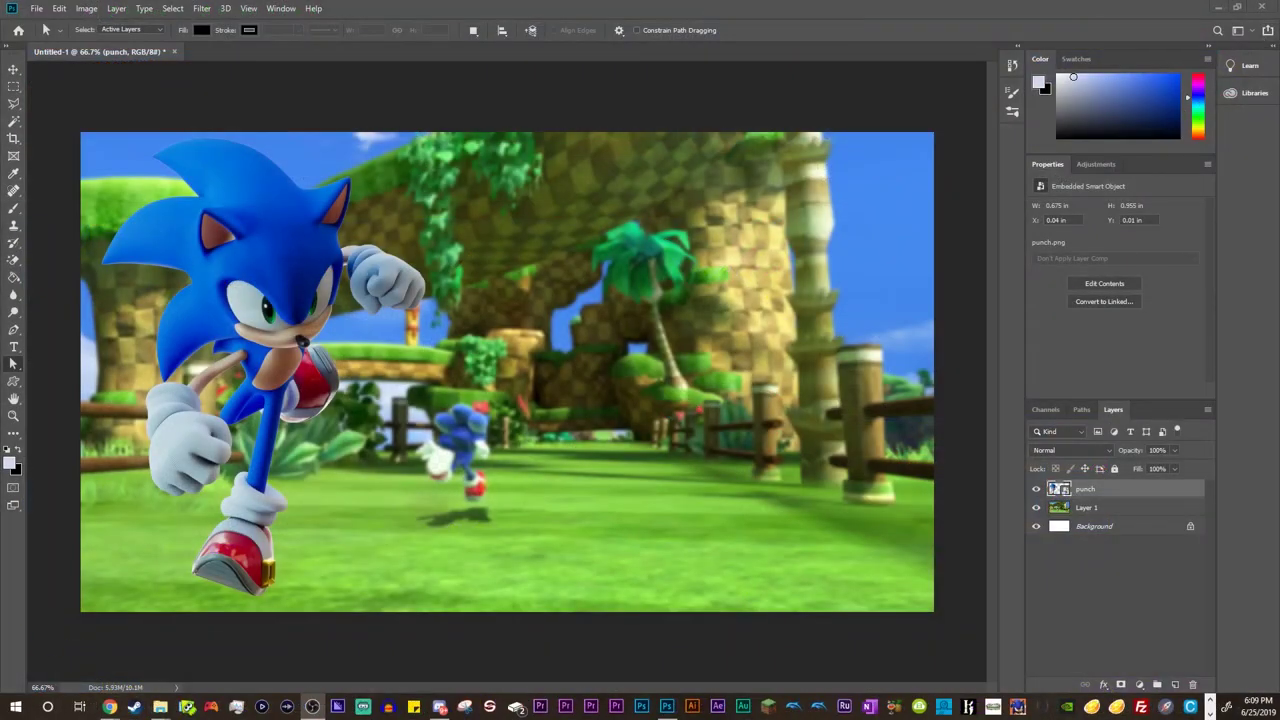
Step: Open the titlecards folder and scroll the file list to find blend1.png
mouse_move(172, 697)
left_click(306, 625)
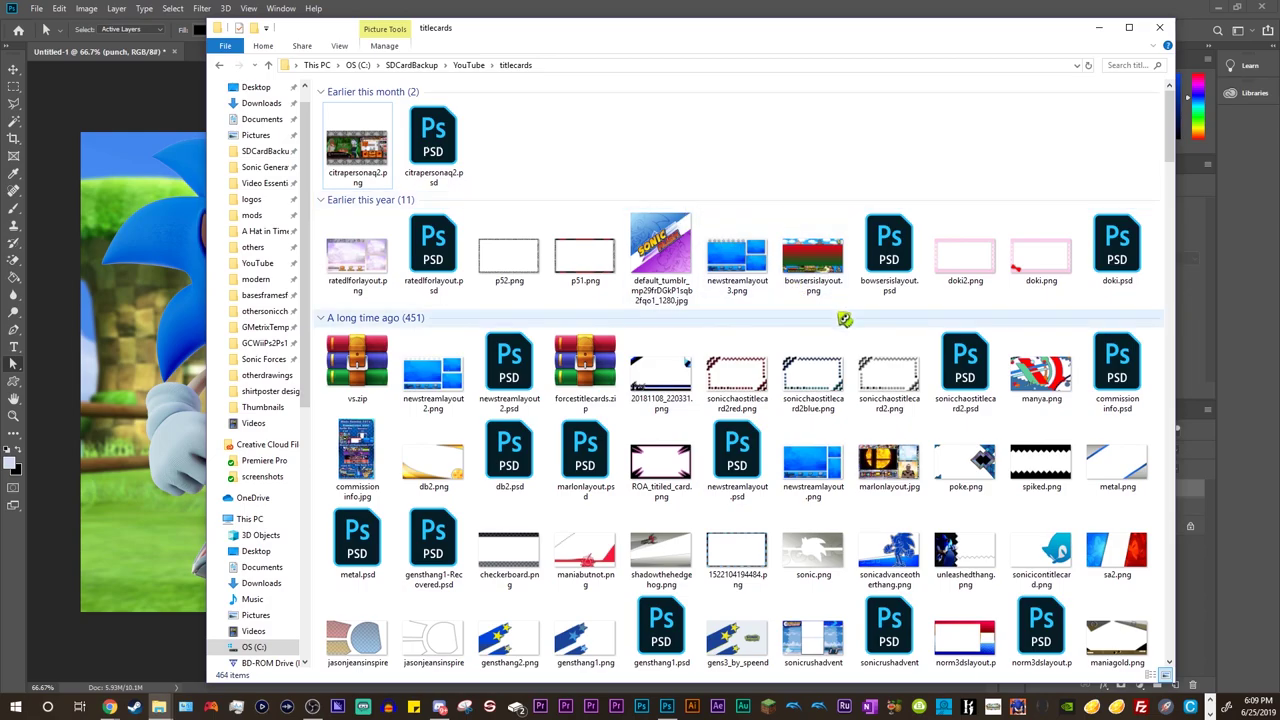
scroll(845, 319, "down", 15)
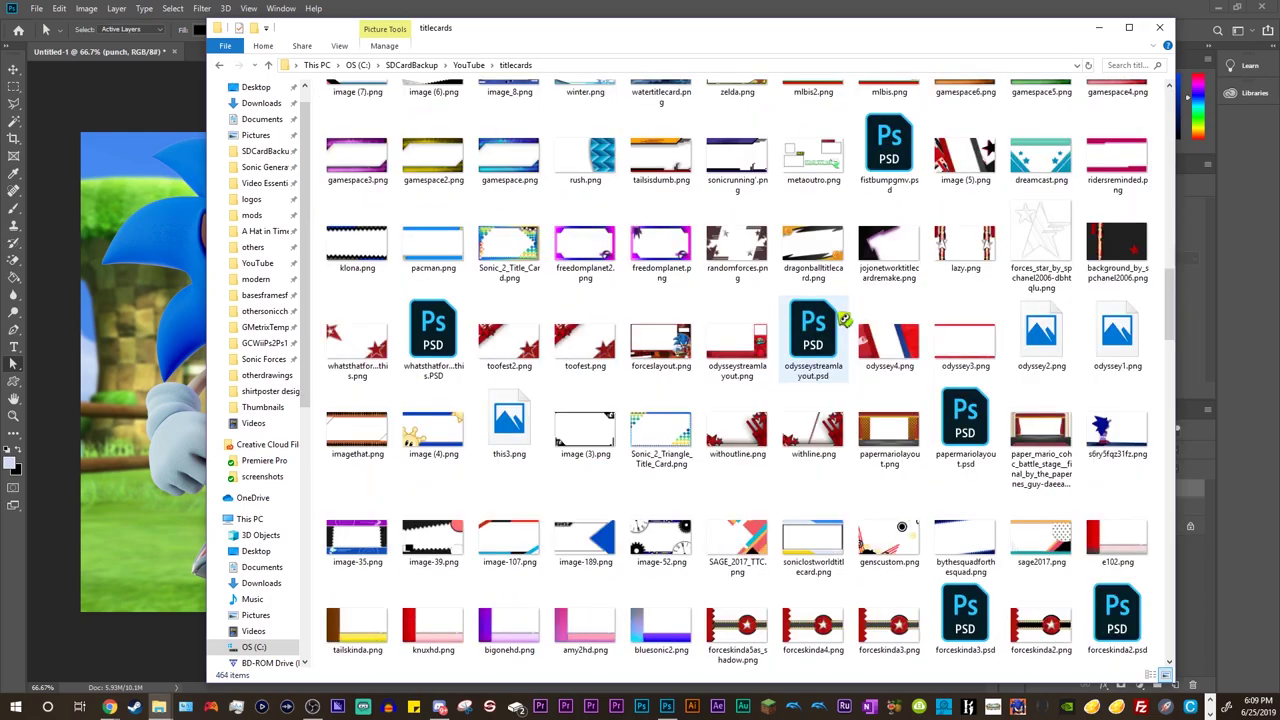
scroll(845, 319, "down", 10)
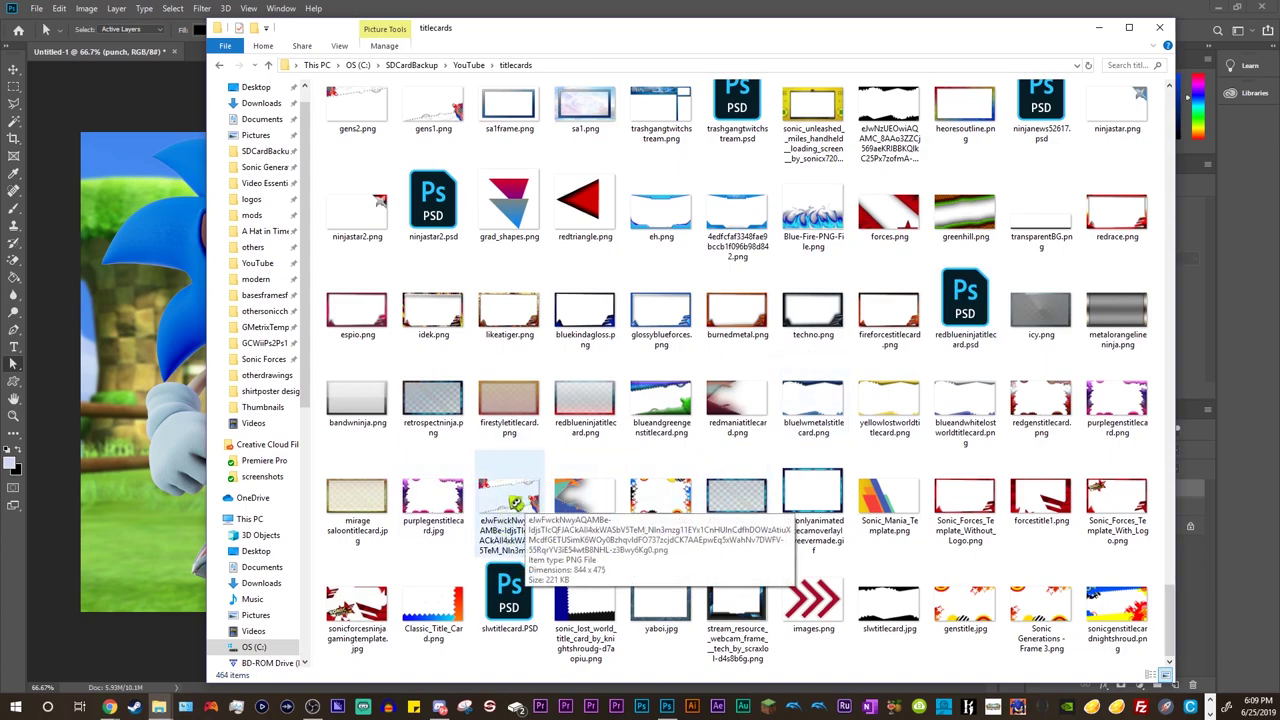
scroll(988, 445, "up", 2)
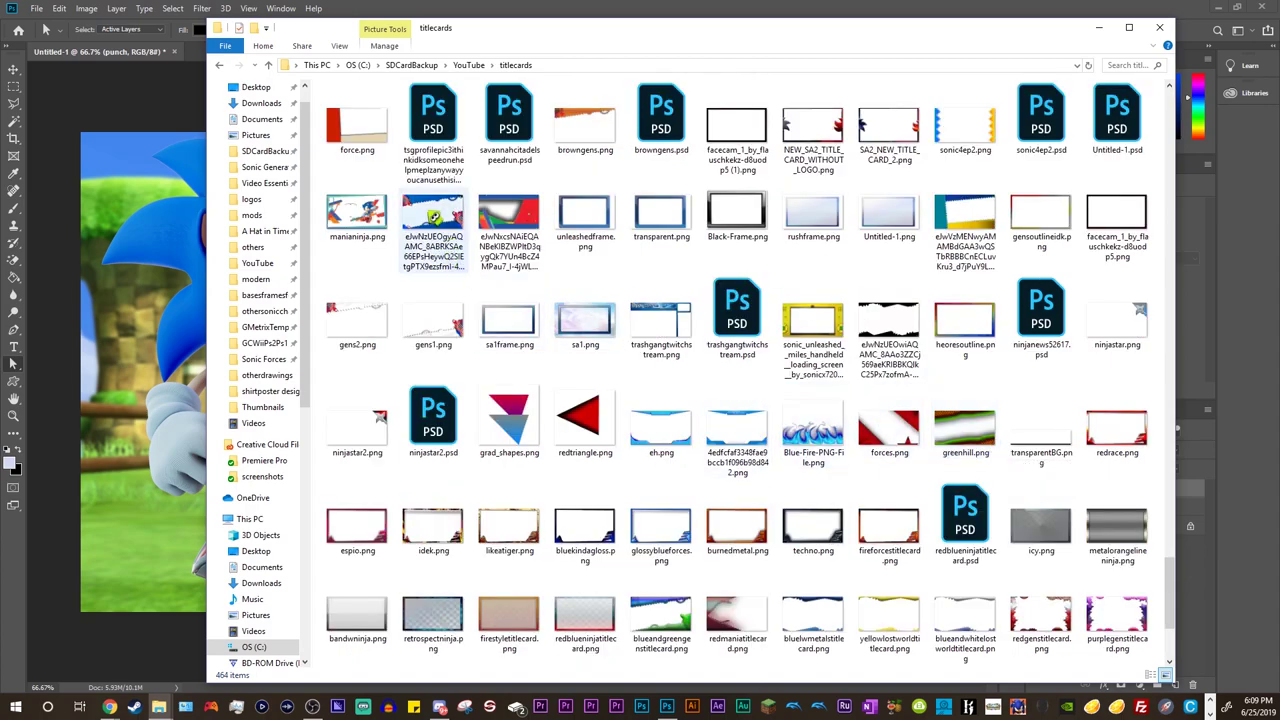
scroll(900, 410, "up", 3)
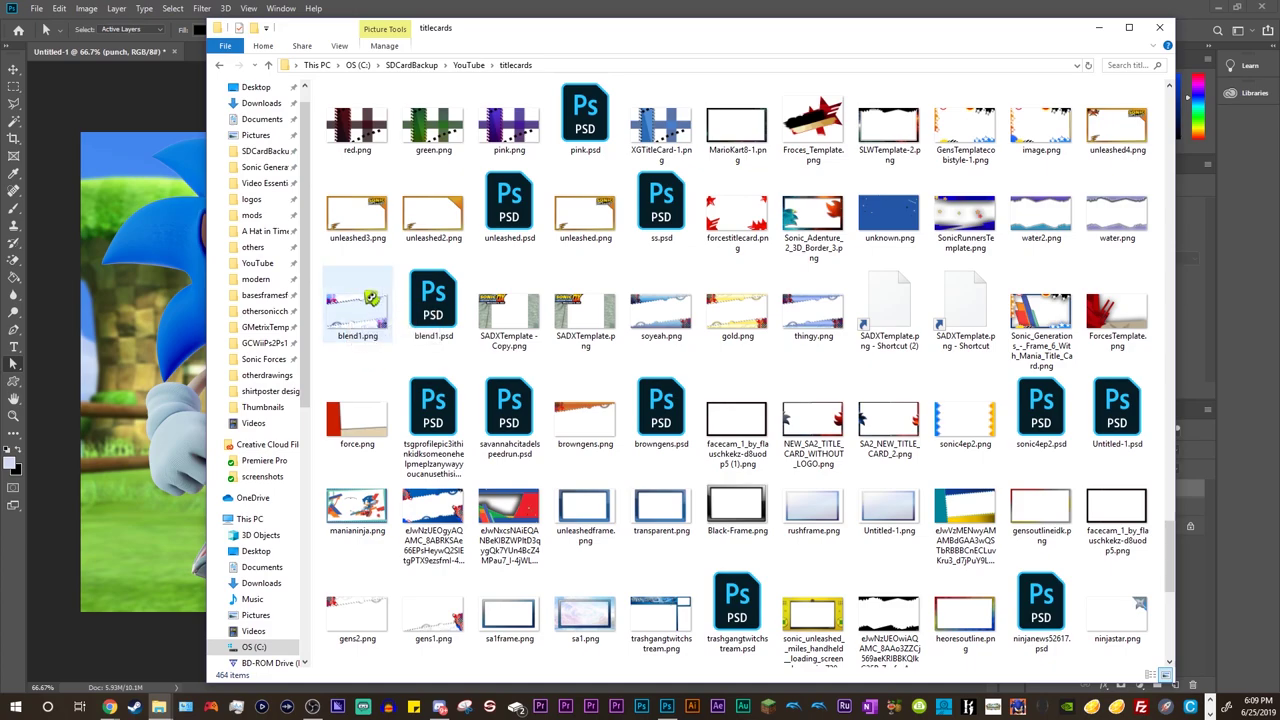
Step: Place blend1.png on the canvas, move its layer below punch, and reselect punch
left_click_drag(366, 306, 160, 270)
left_click_drag(152, 345, 150, 338)
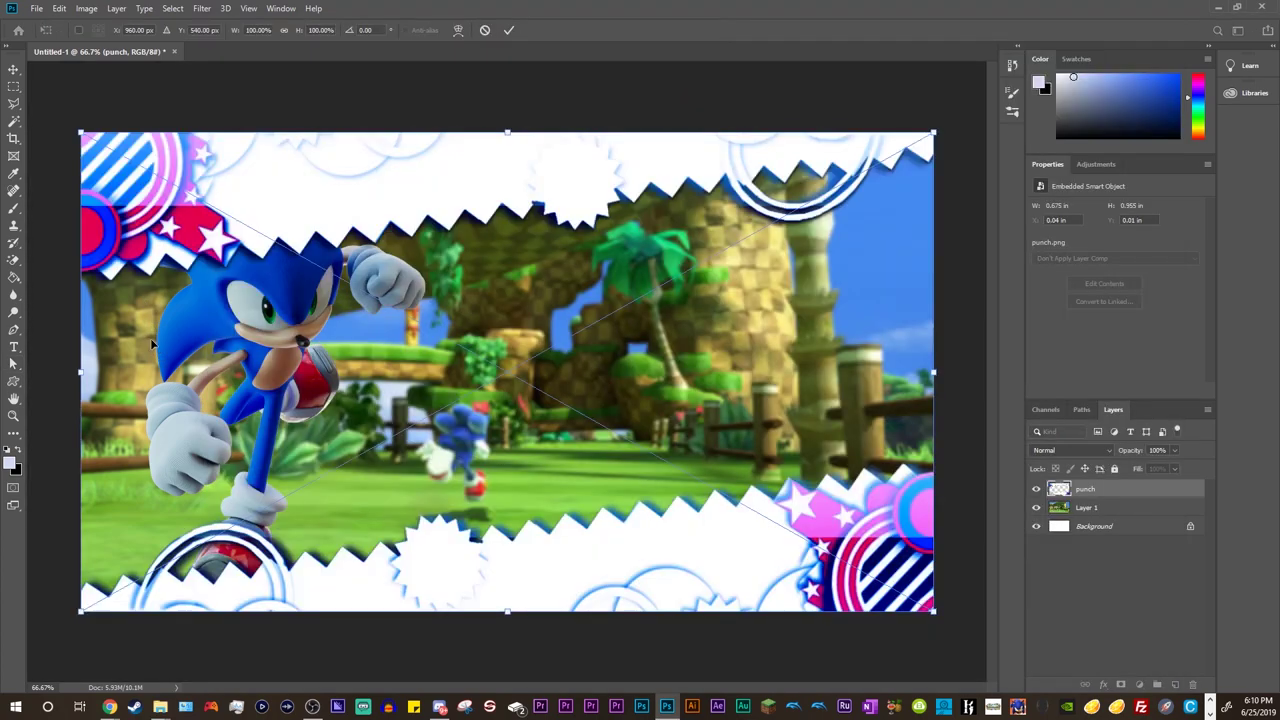
left_click(14, 364)
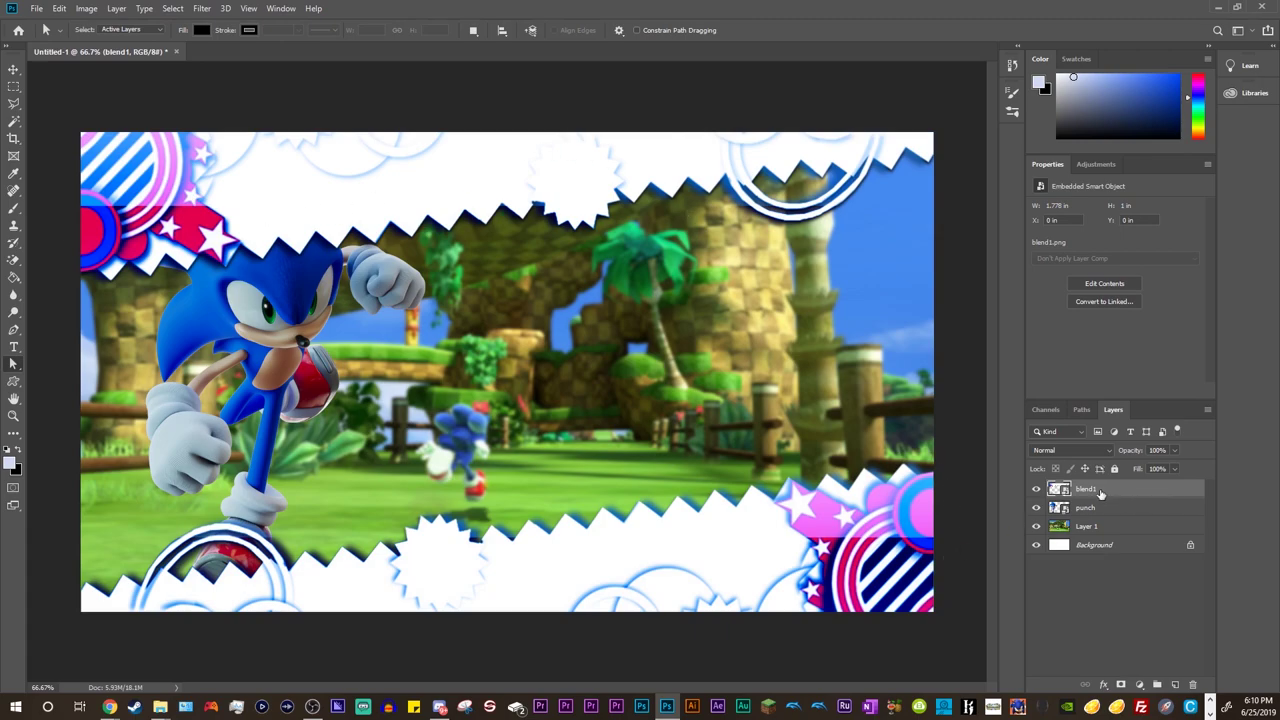
left_click_drag(1095, 489, 1090, 507)
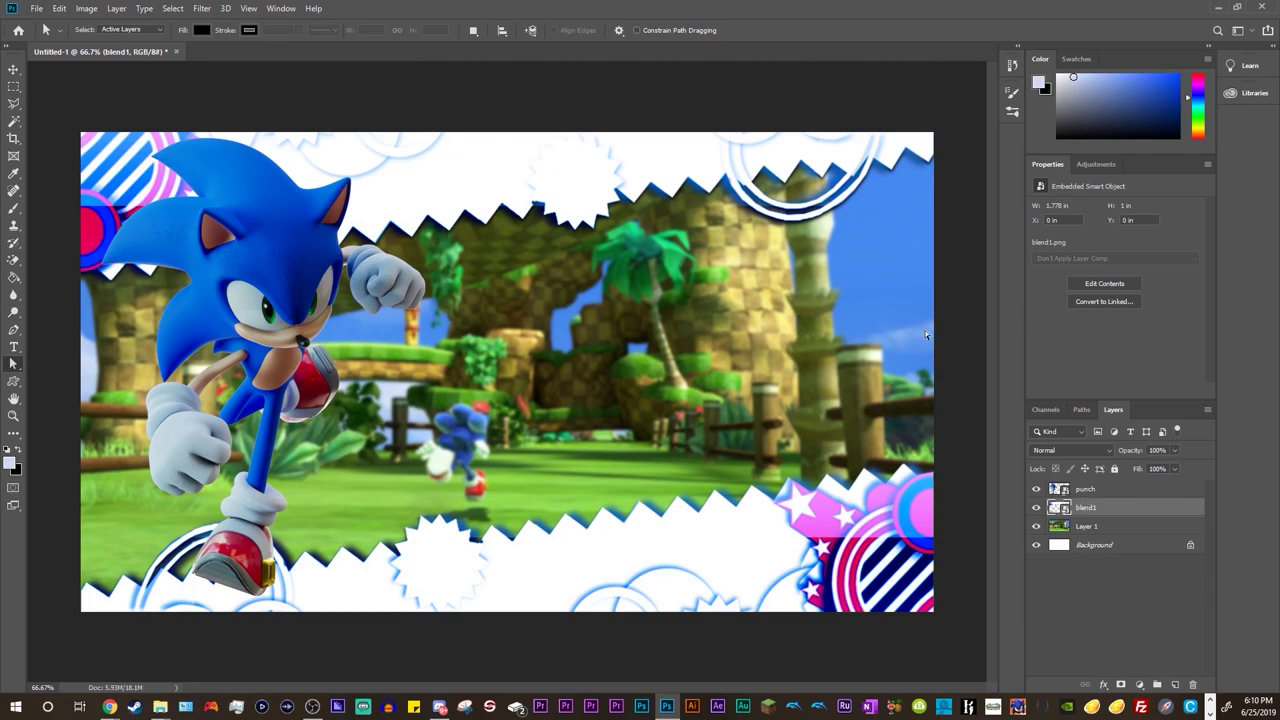
left_click(1087, 492)
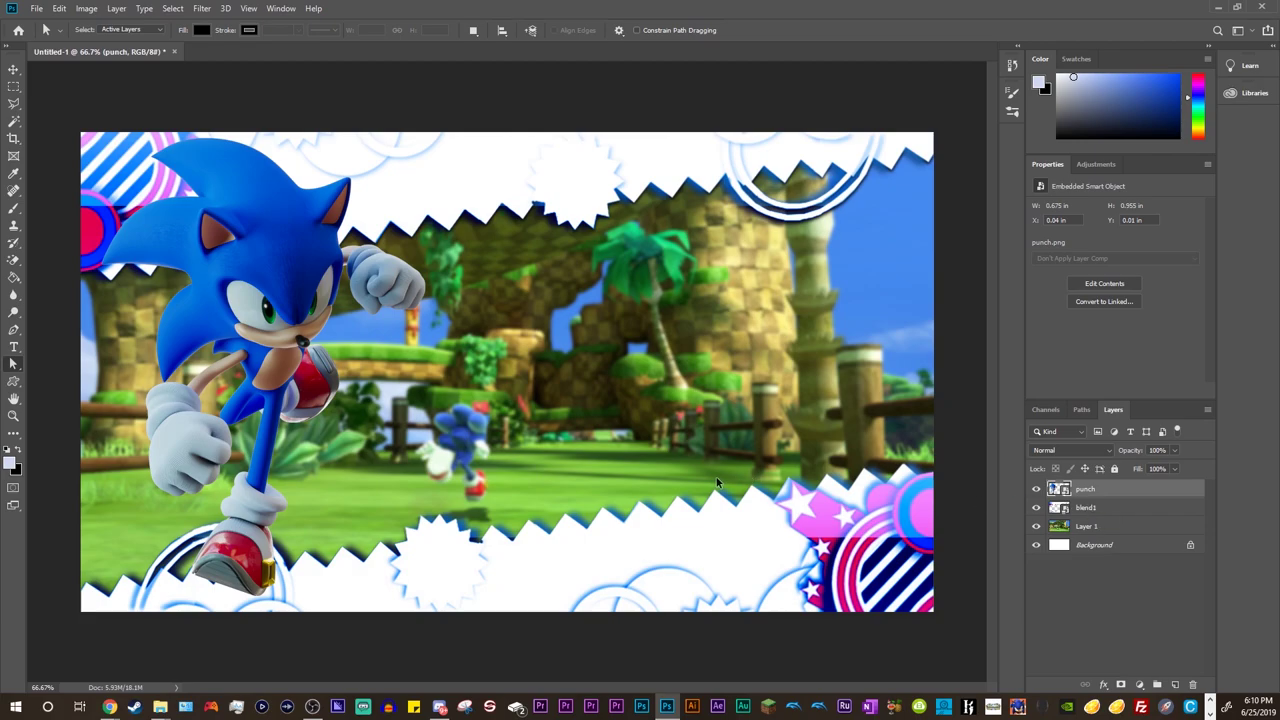
Step: Scale up the Sonic punch render and position it to fill the canvas's left side
key("ctrl+t")
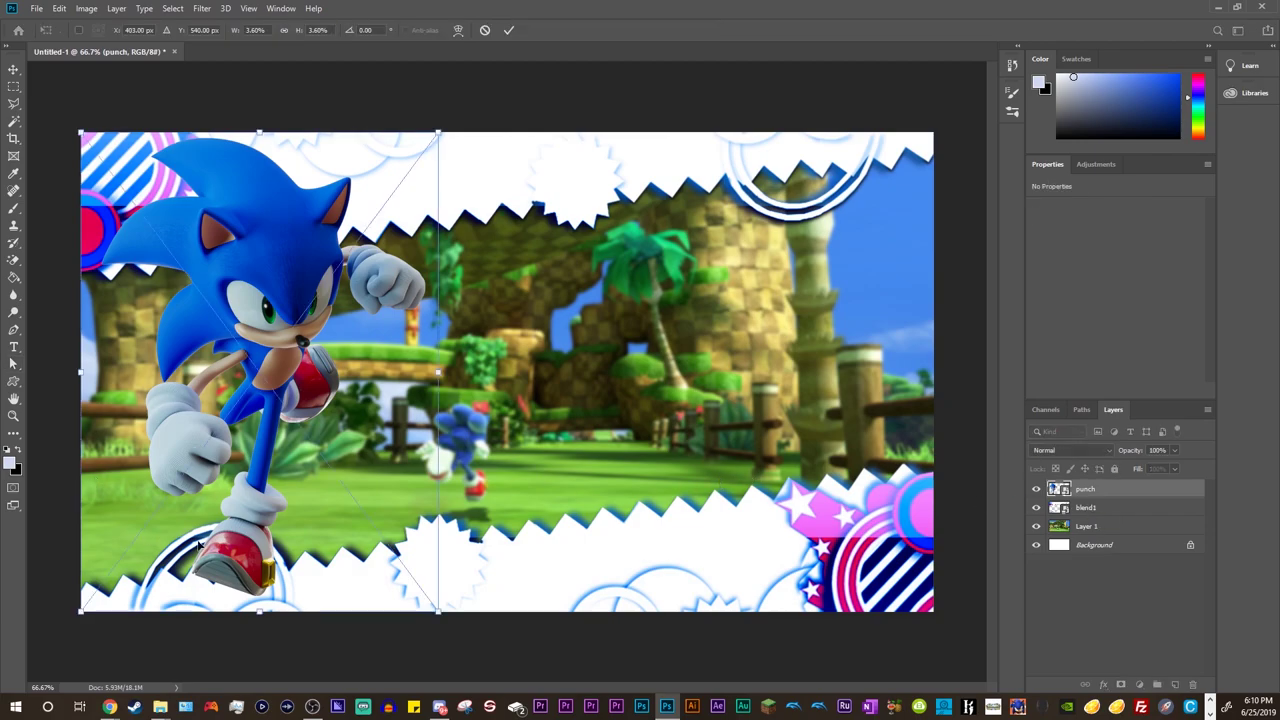
left_click_drag(200, 544, 345, 500)
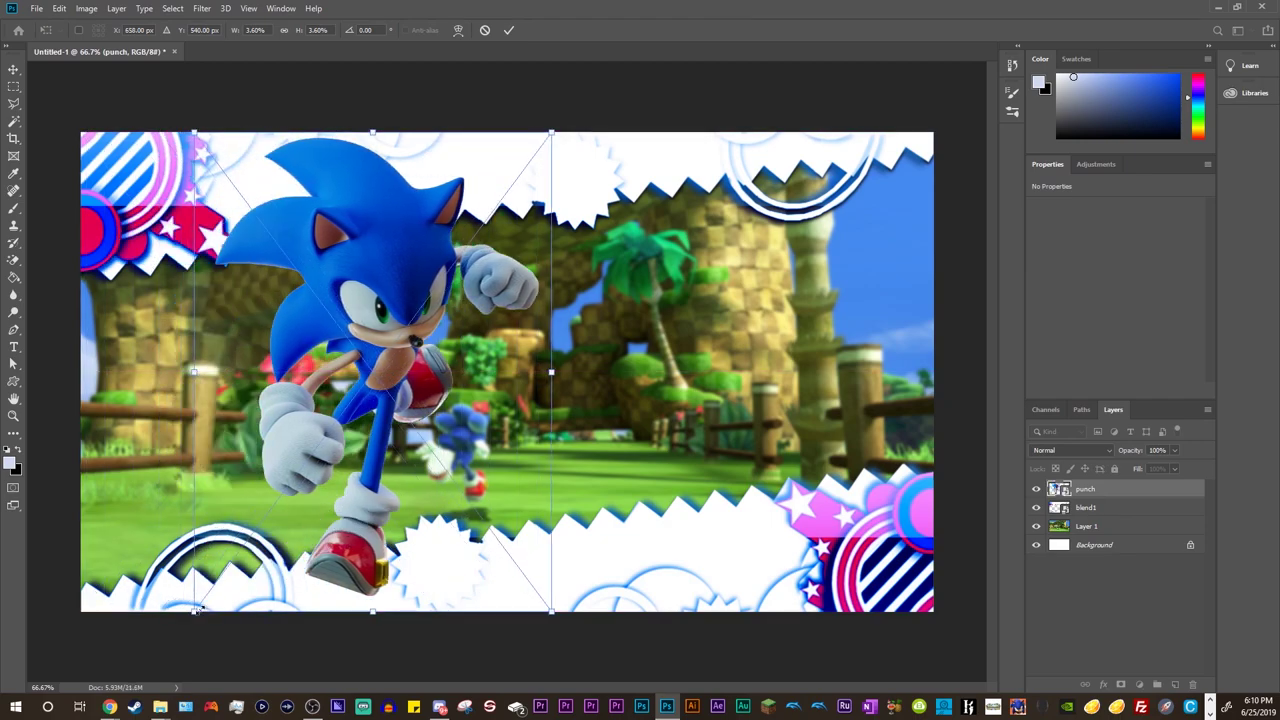
left_click_drag(196, 610, 32, 712)
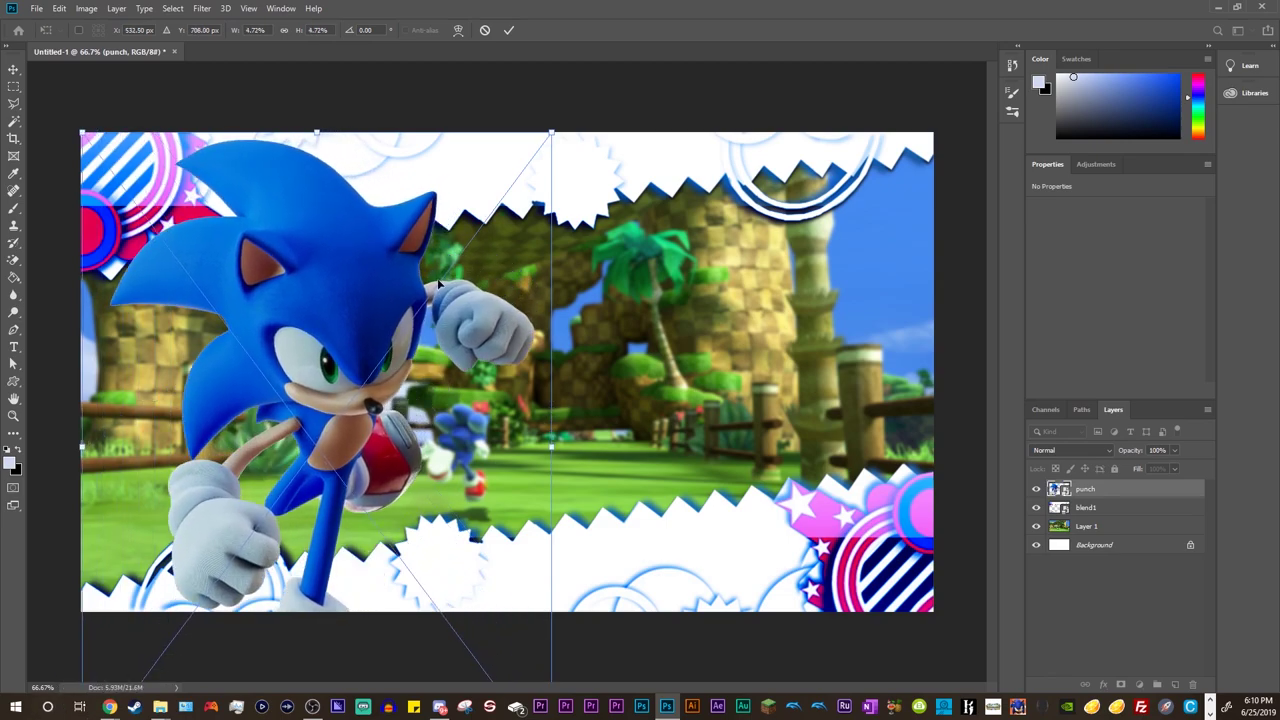
left_click_drag(455, 250, 455, 353)
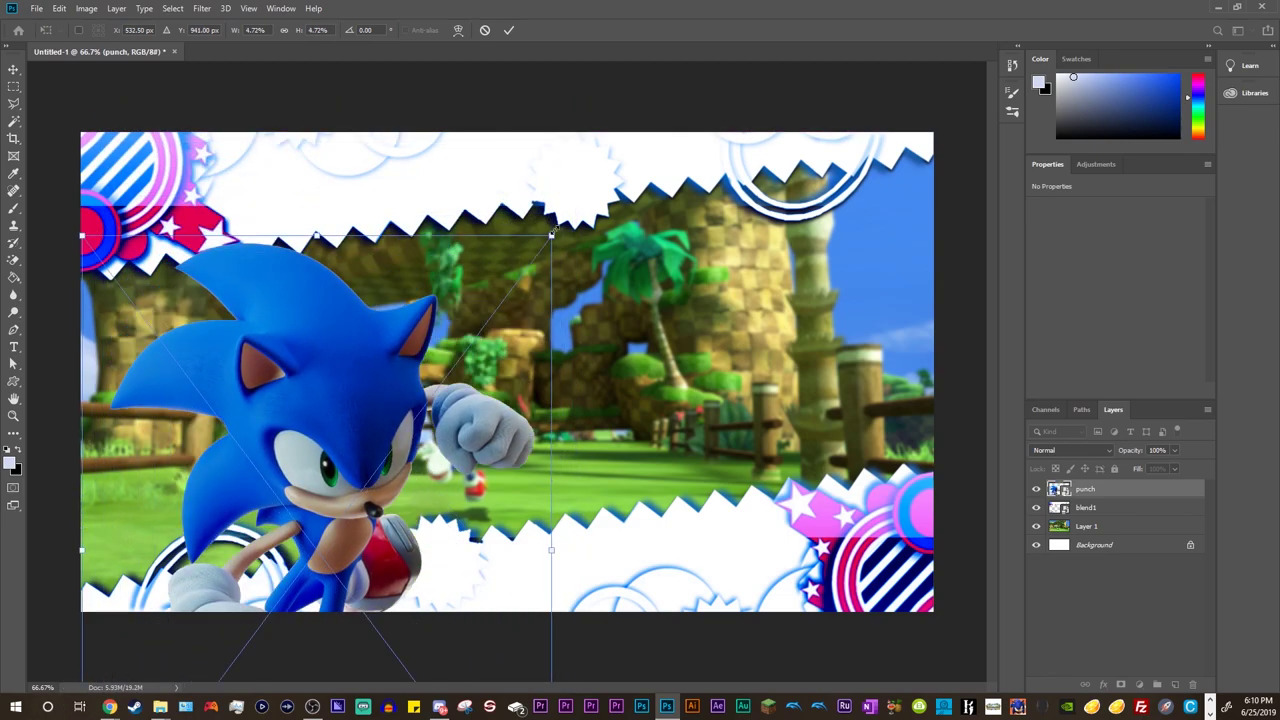
left_click_drag(551, 237, 613, 156)
left_click_drag(518, 367, 446, 425)
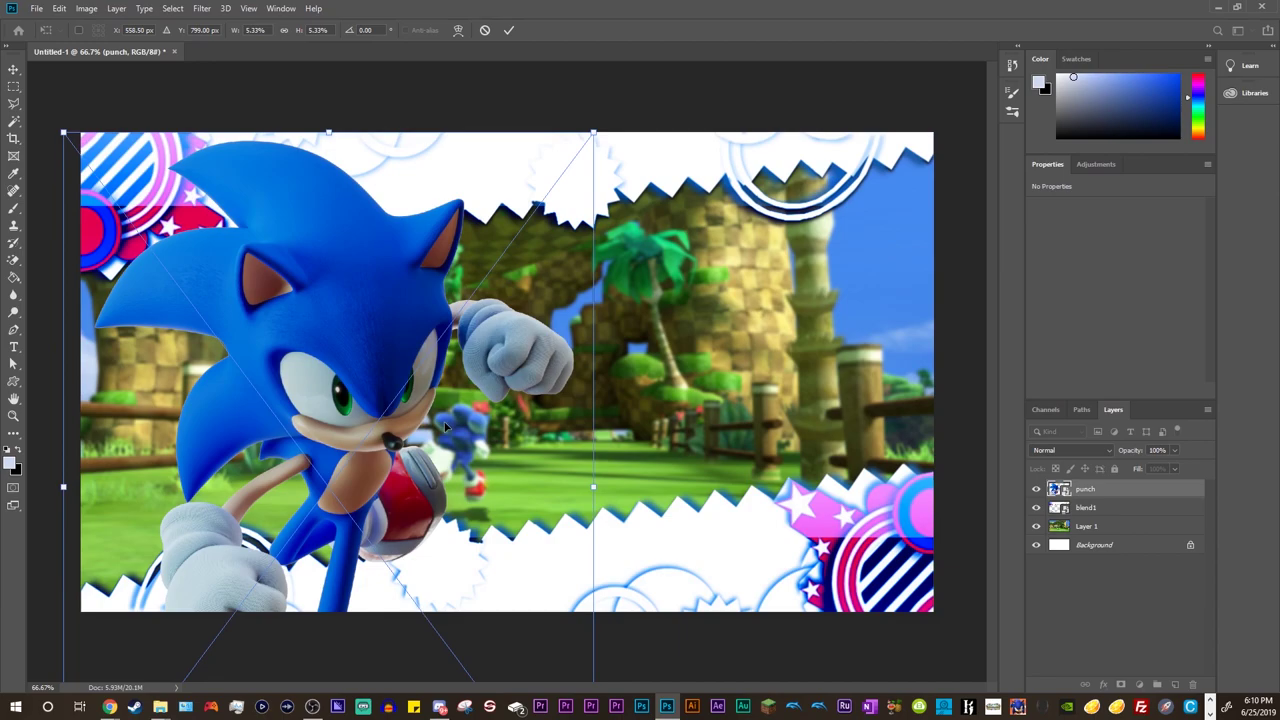
left_click(13, 364)
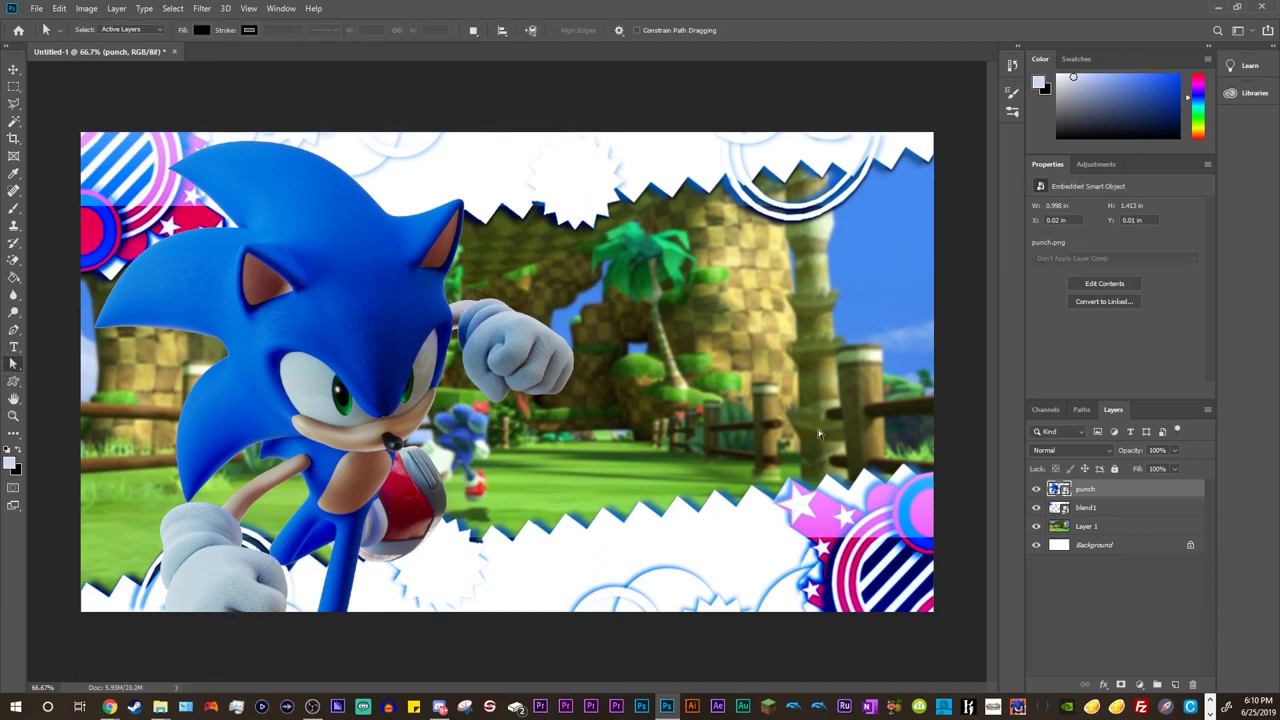
right_click(1058, 492)
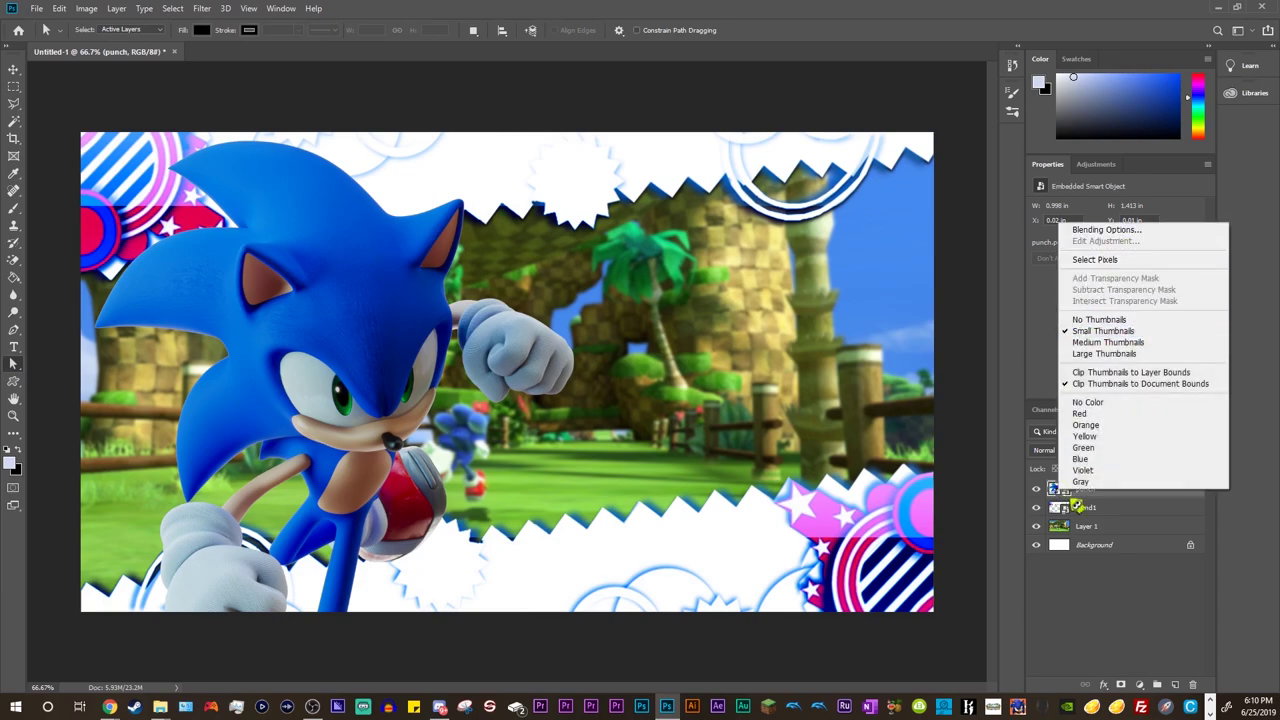
Step: Apply a Drop Shadow layer style at 64% opacity to the punch layer via Blending Options
right_click(1066, 491)
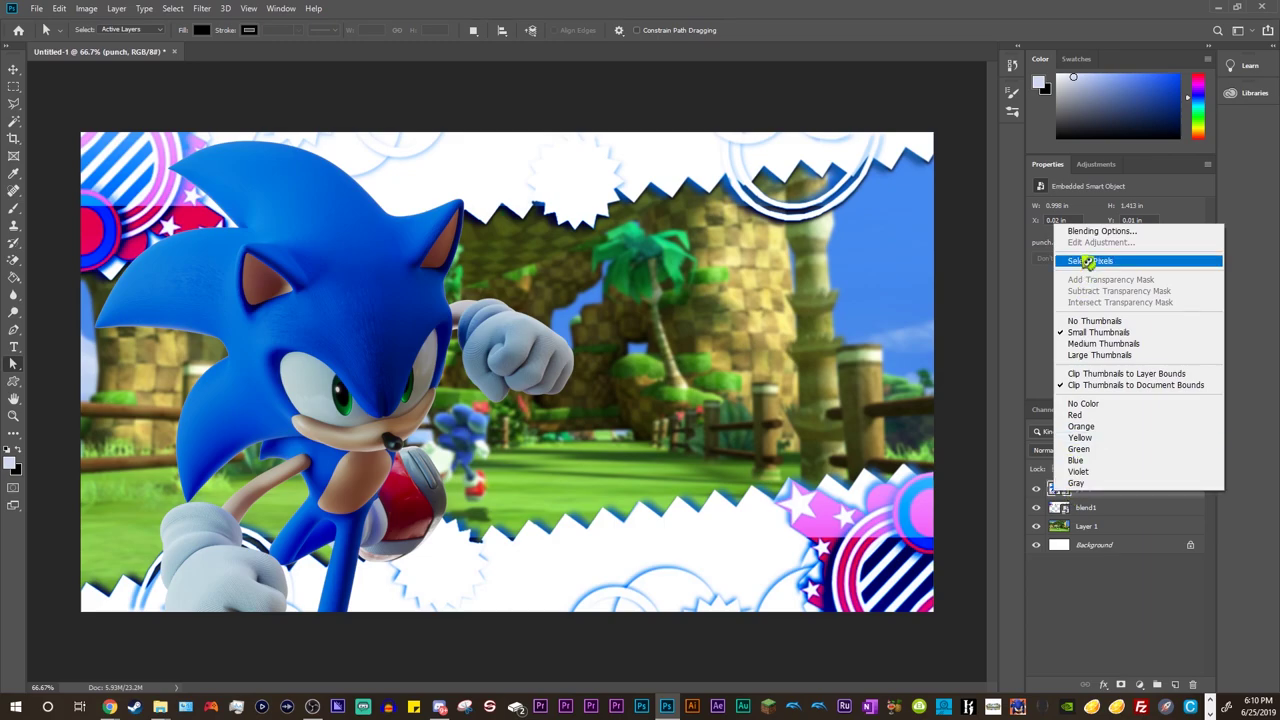
left_click(1087, 236)
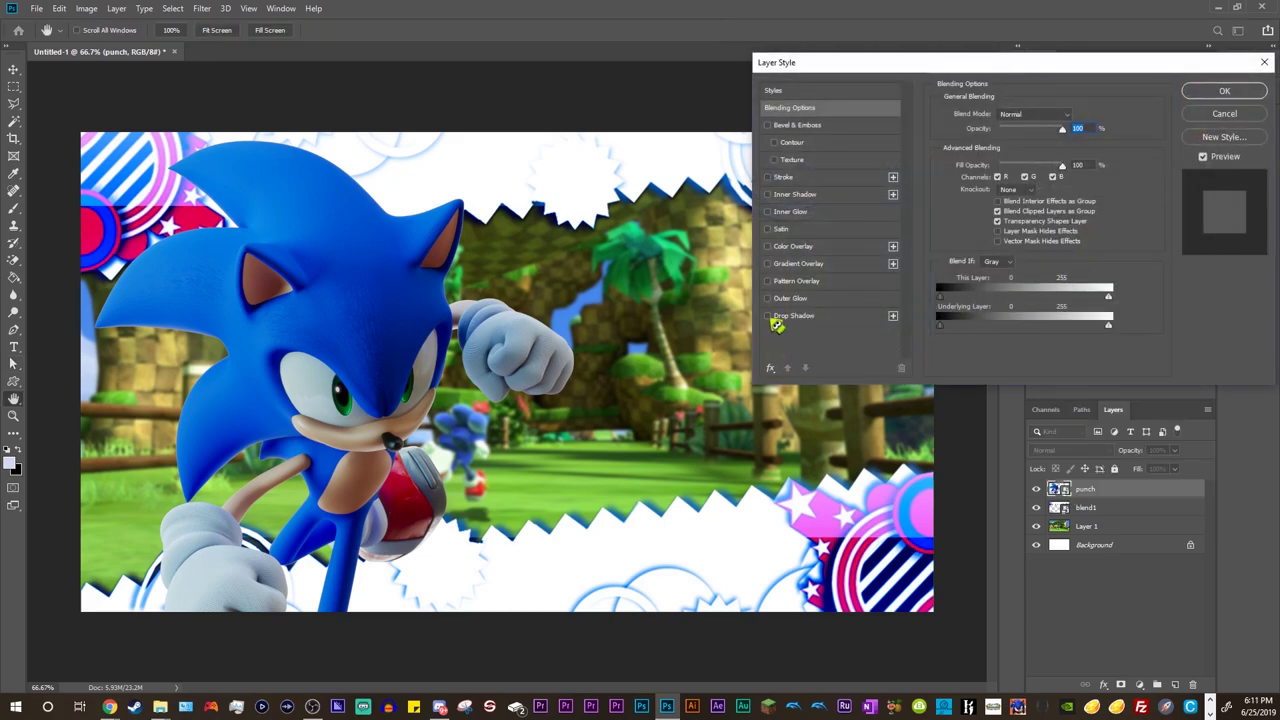
left_click(768, 316)
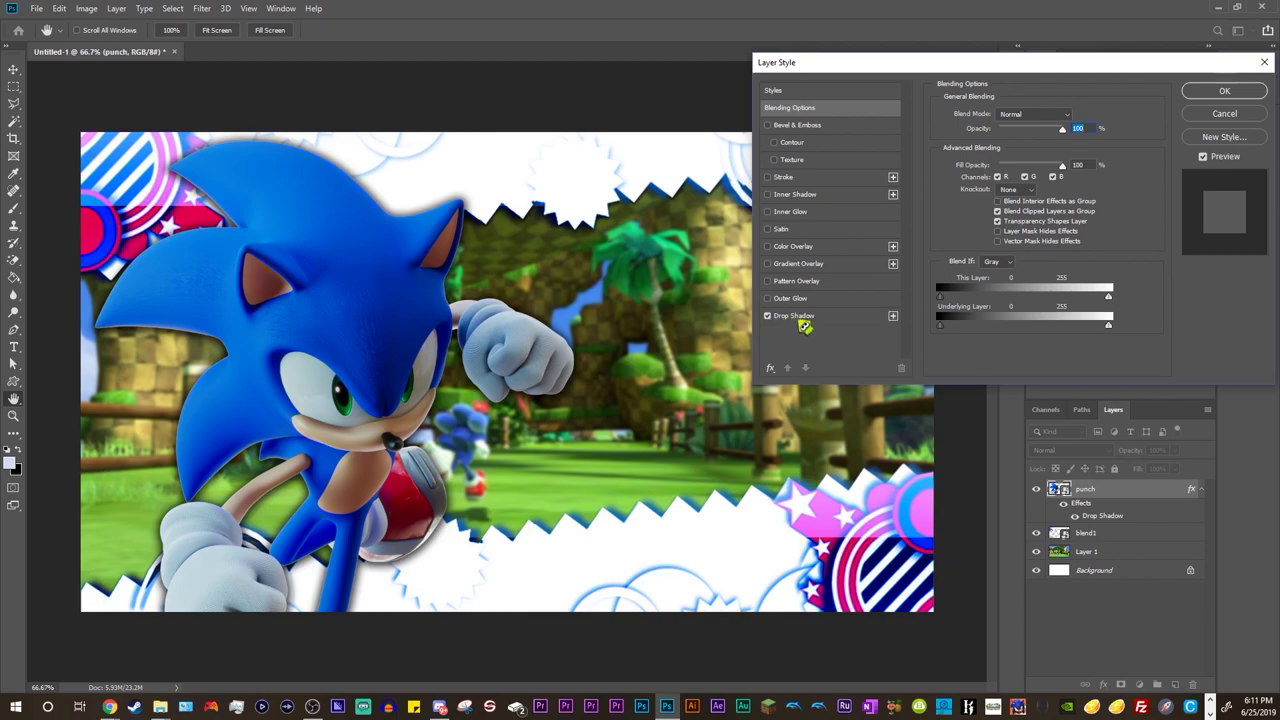
left_click(803, 318)
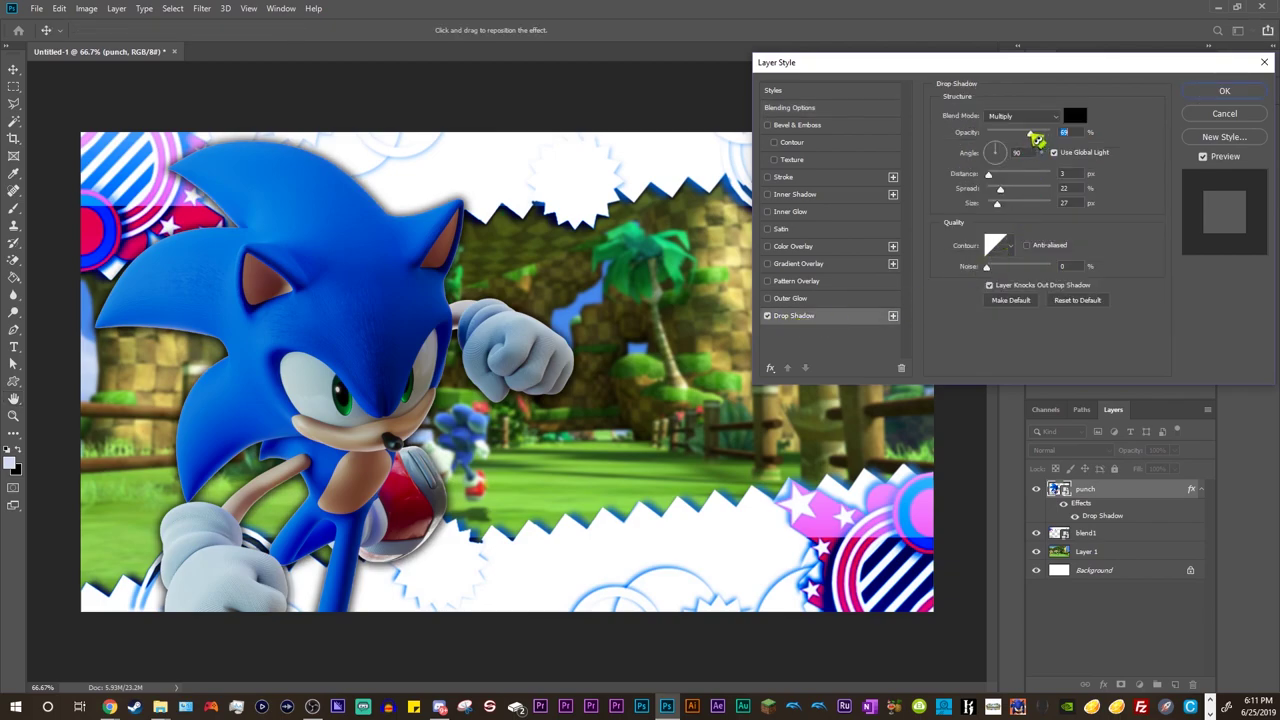
left_click_drag(1038, 140, 1033, 142)
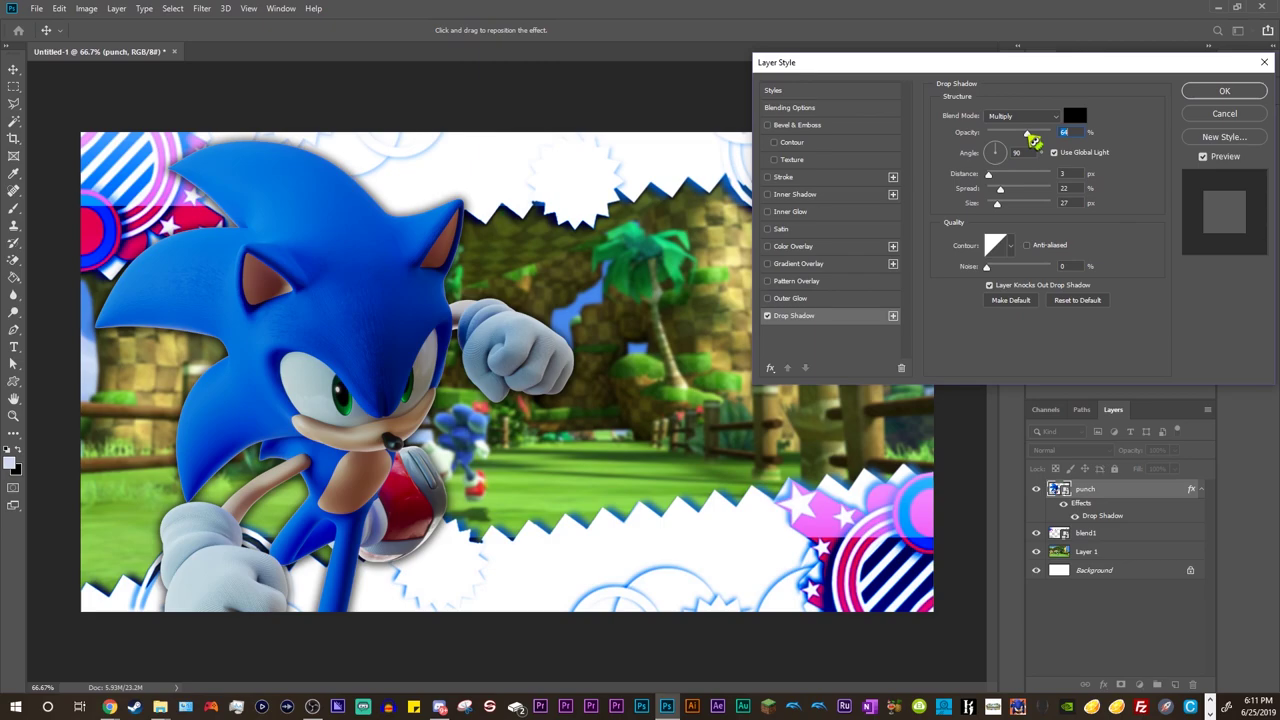
left_click(1220, 91)
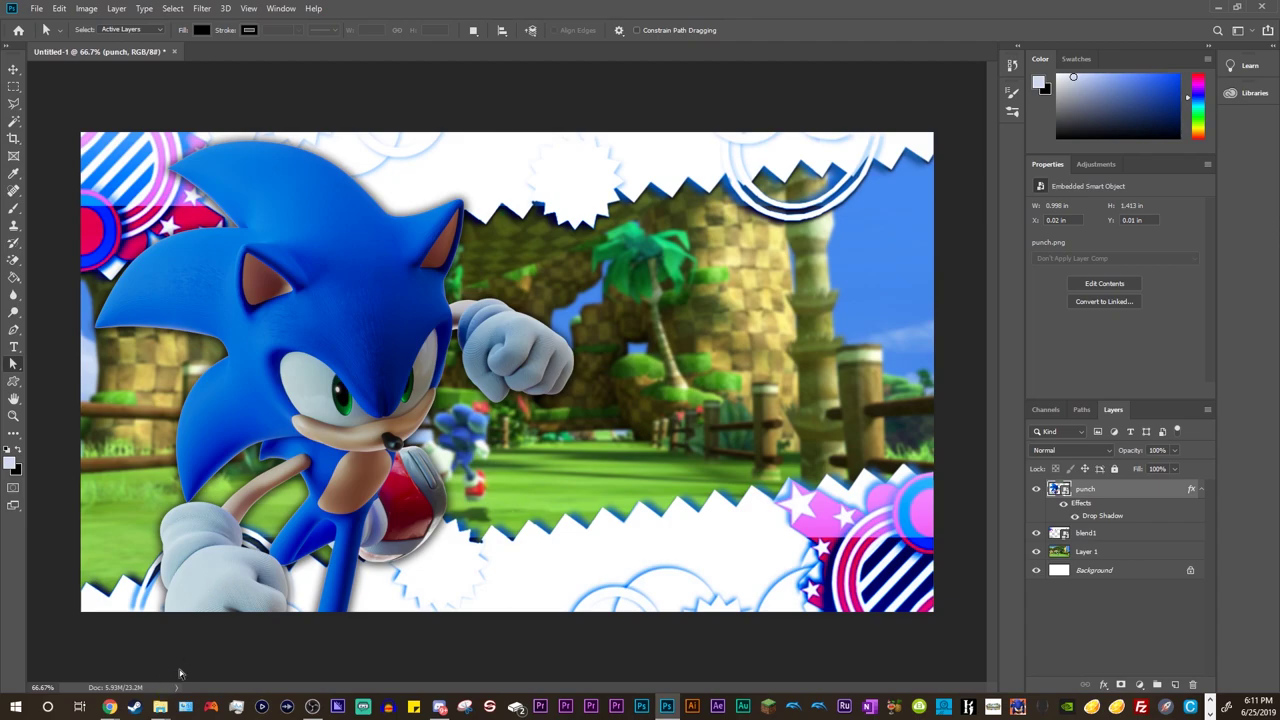
Step: Search the titlesandlogos folder for 'generat' and drag sonic_generations_2_logo.png onto the canvas
mouse_move(176, 706)
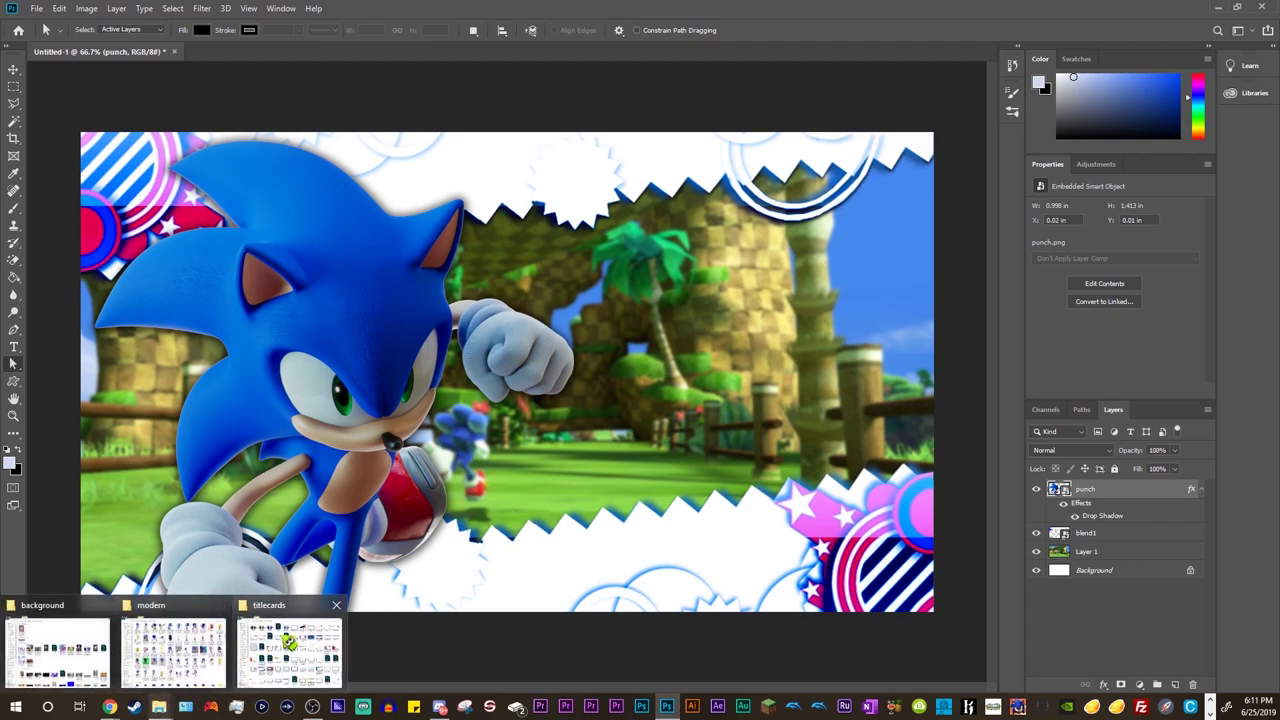
left_click(296, 636)
left_click(467, 67)
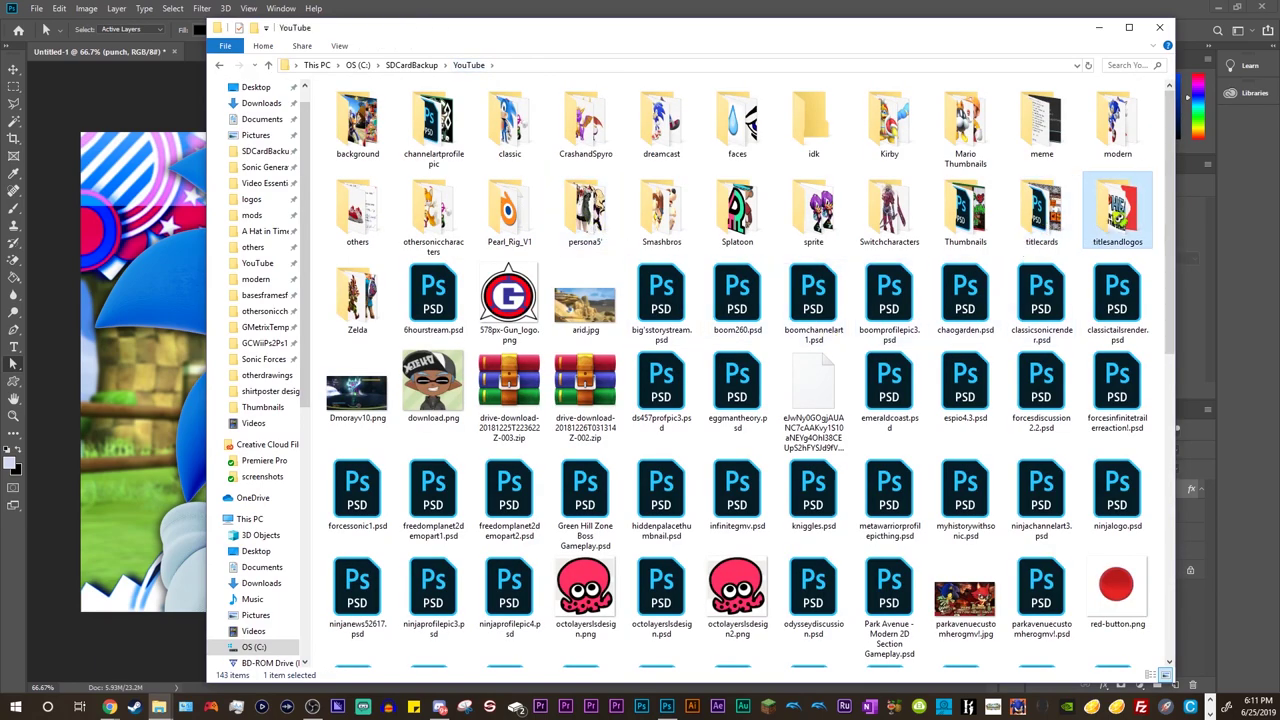
double_click(1117, 215)
left_click(1112, 64)
type("generat")
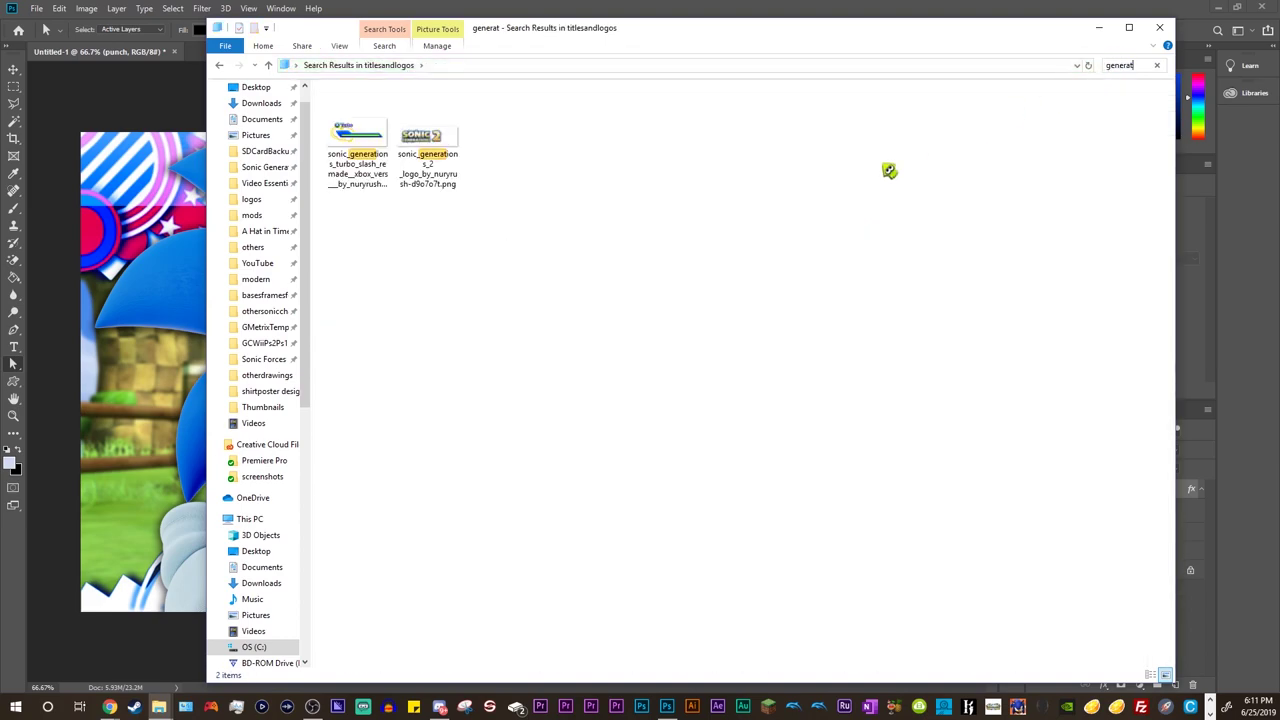
left_click_drag(440, 158, 133, 298)
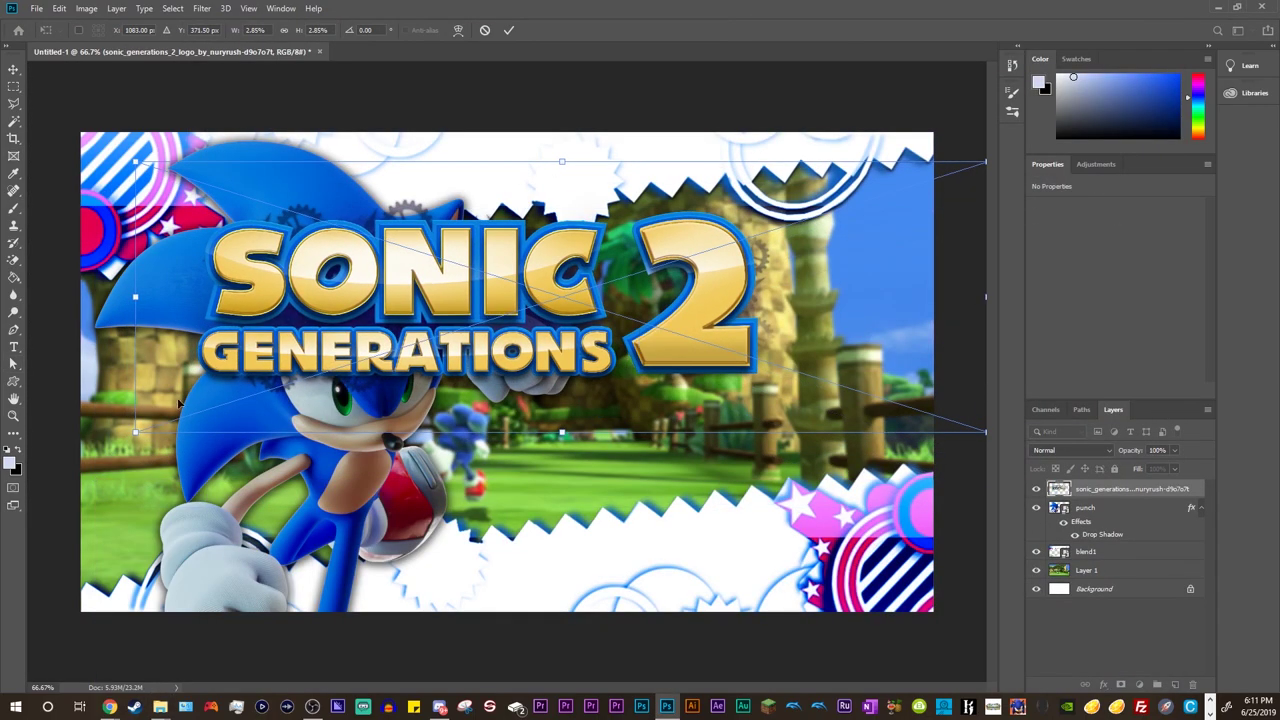
Step: Commit the placed Sonic Generations 2 logo and select the Polygonal Lasso Tool
left_click(13, 363)
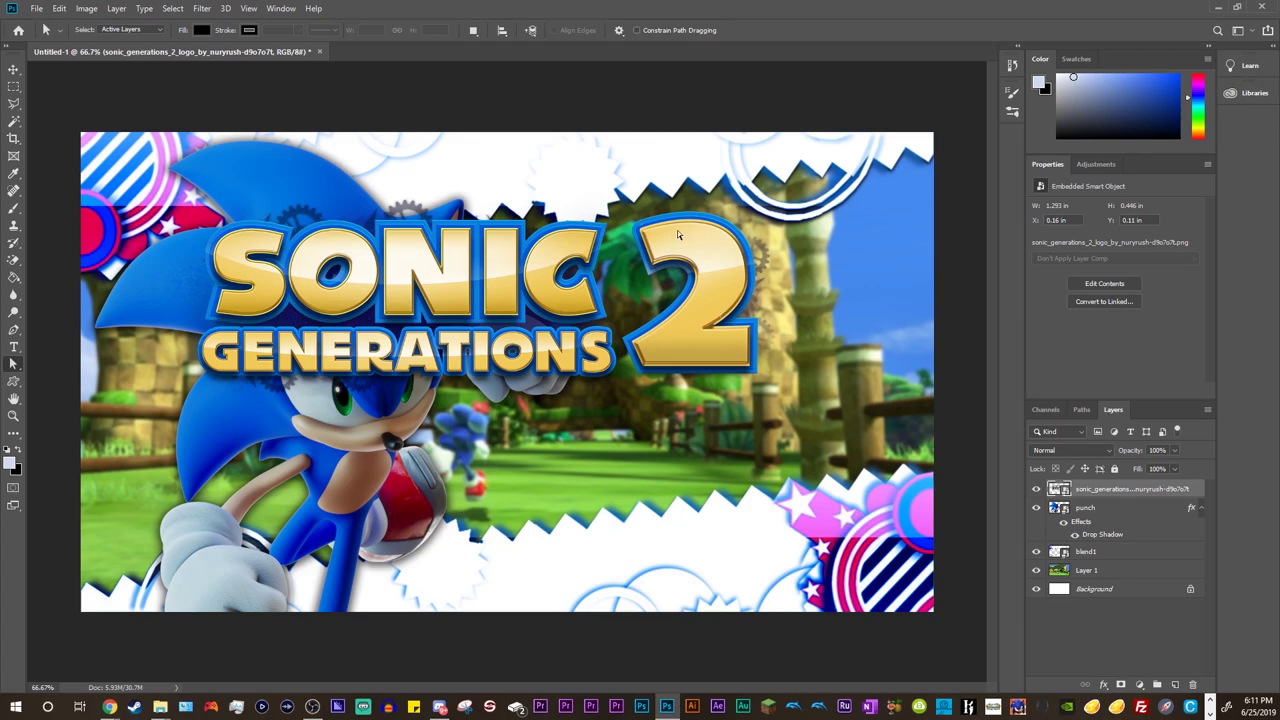
left_click(14, 104)
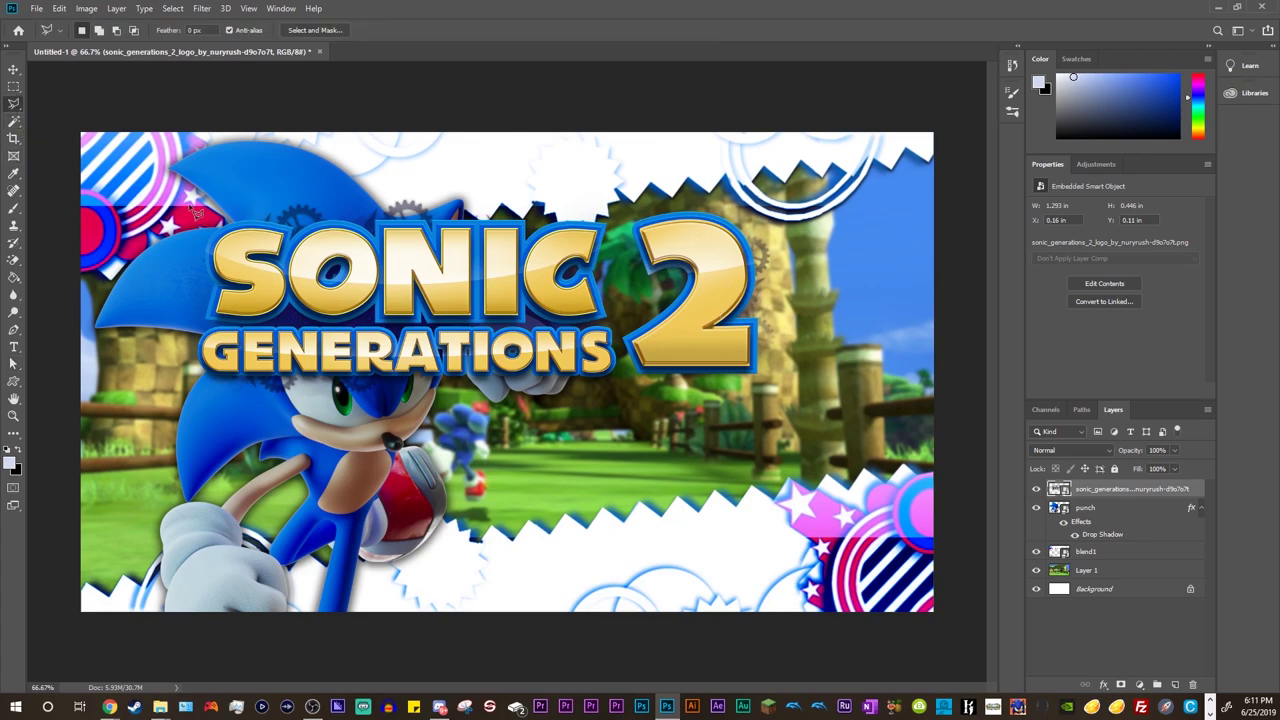
right_click(16, 108)
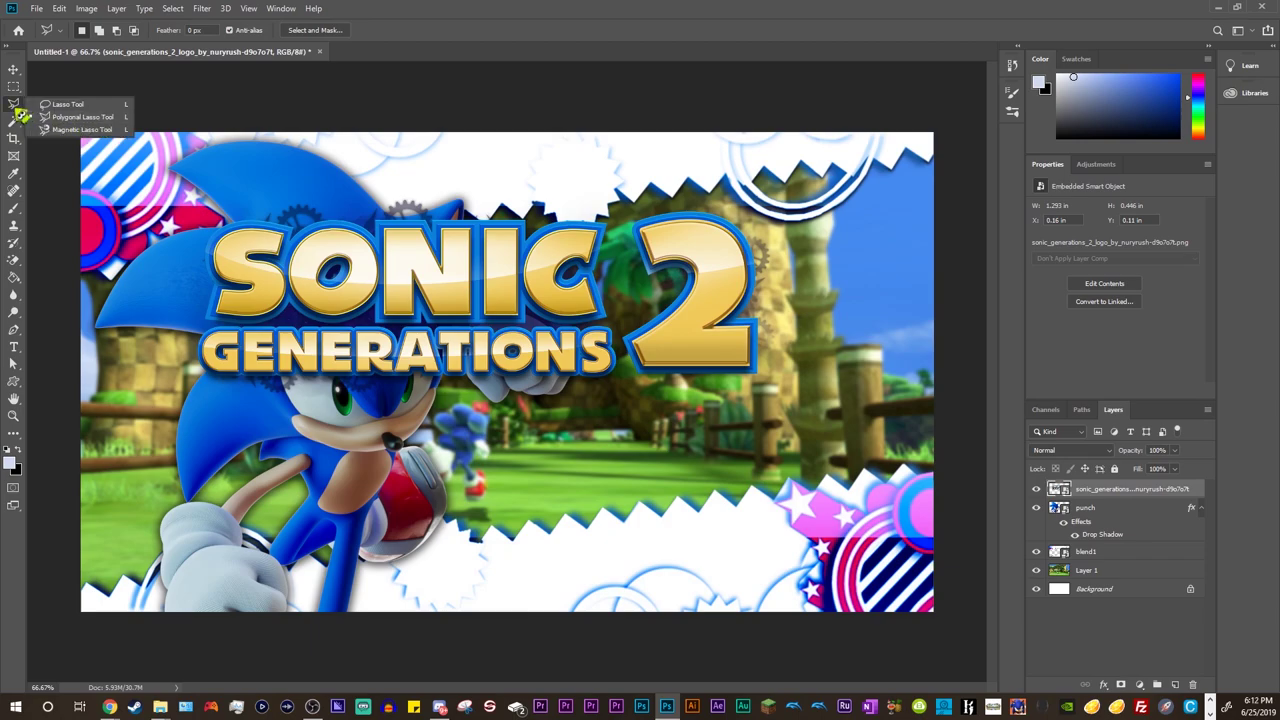
left_click(20, 116)
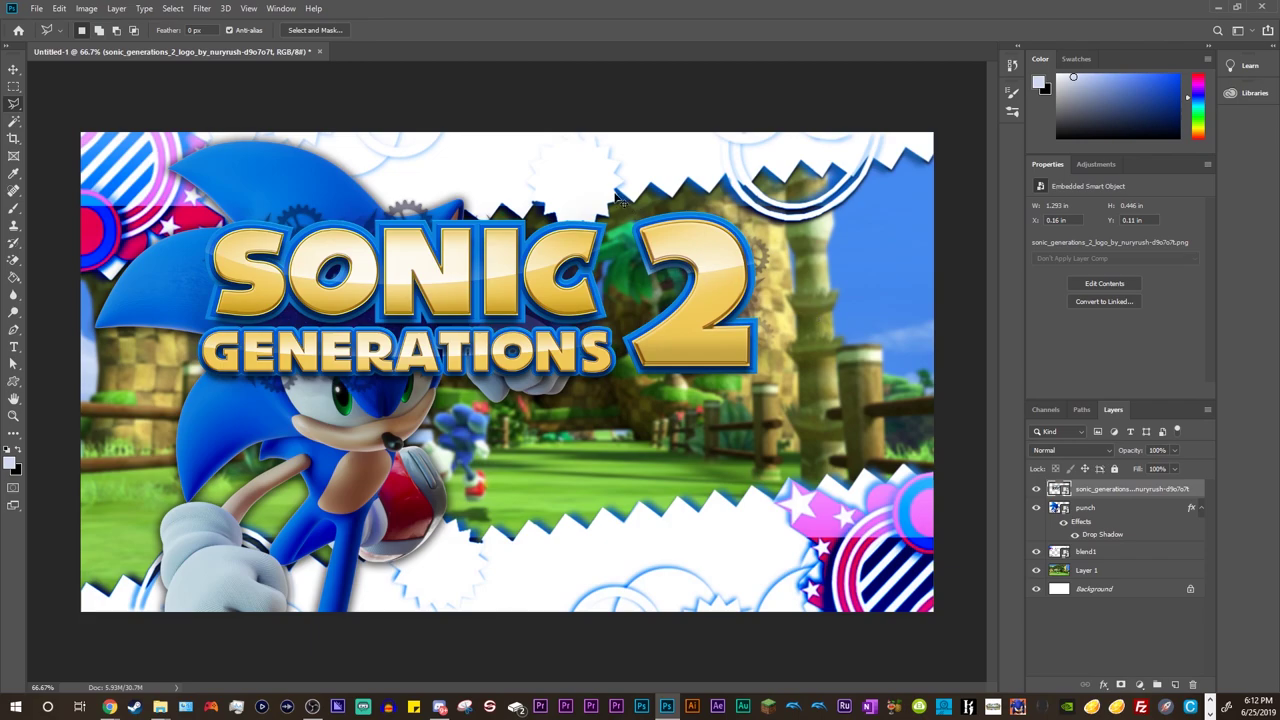
Step: Zoom in and trace a polygonal lasso selection around the logo's big '2'
scroll(617, 197, "up", 6)
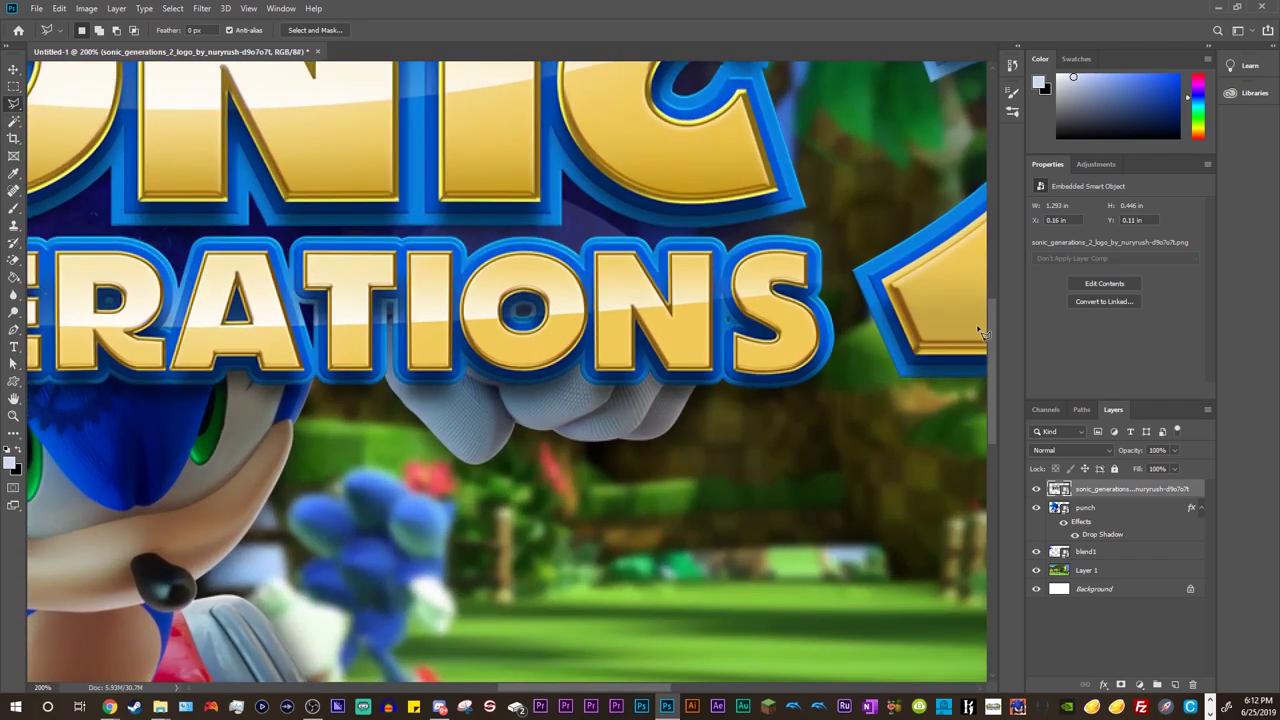
left_click_drag(994, 343, 994, 278)
left_click_drag(657, 689, 730, 689)
left_click_drag(998, 343, 1000, 366)
left_click(414, 482)
left_click(450, 607)
left_click(670, 630)
left_click(890, 590)
left_click(972, 487)
left_click(943, 293)
left_click(910, 160)
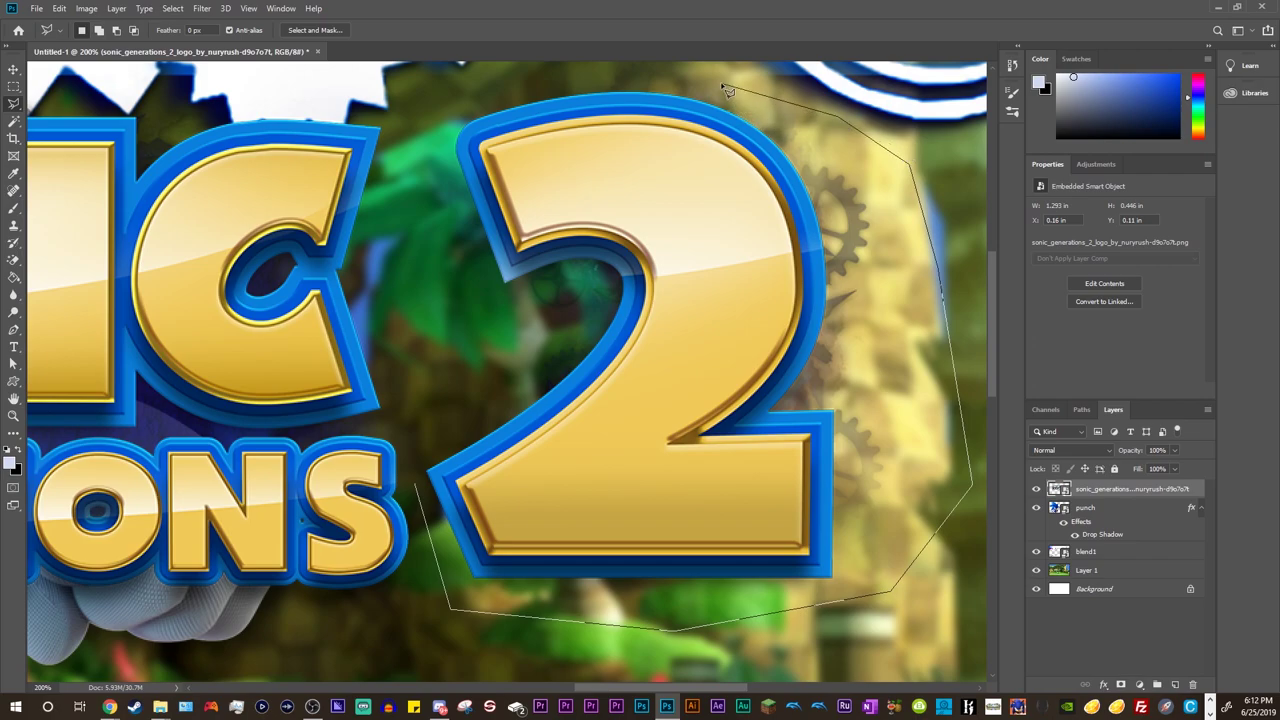
left_click(588, 70)
left_click(439, 95)
left_click(414, 118)
left_click(382, 351)
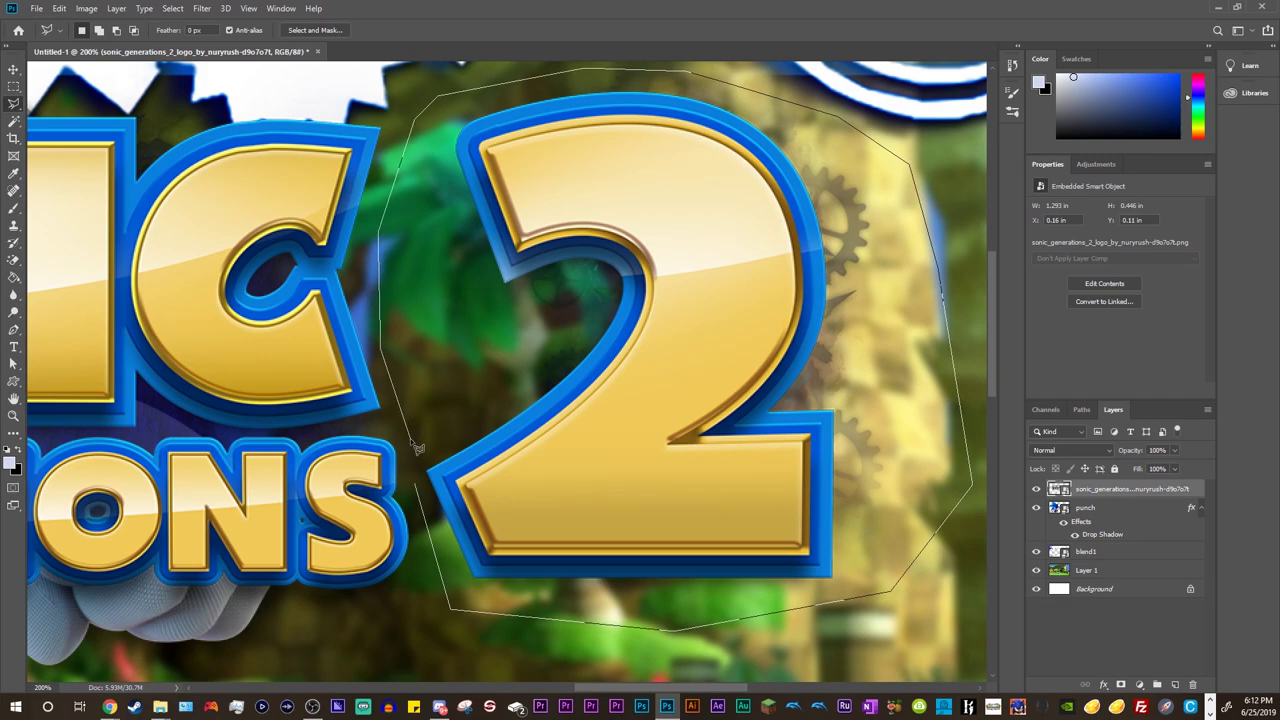
double_click(418, 490)
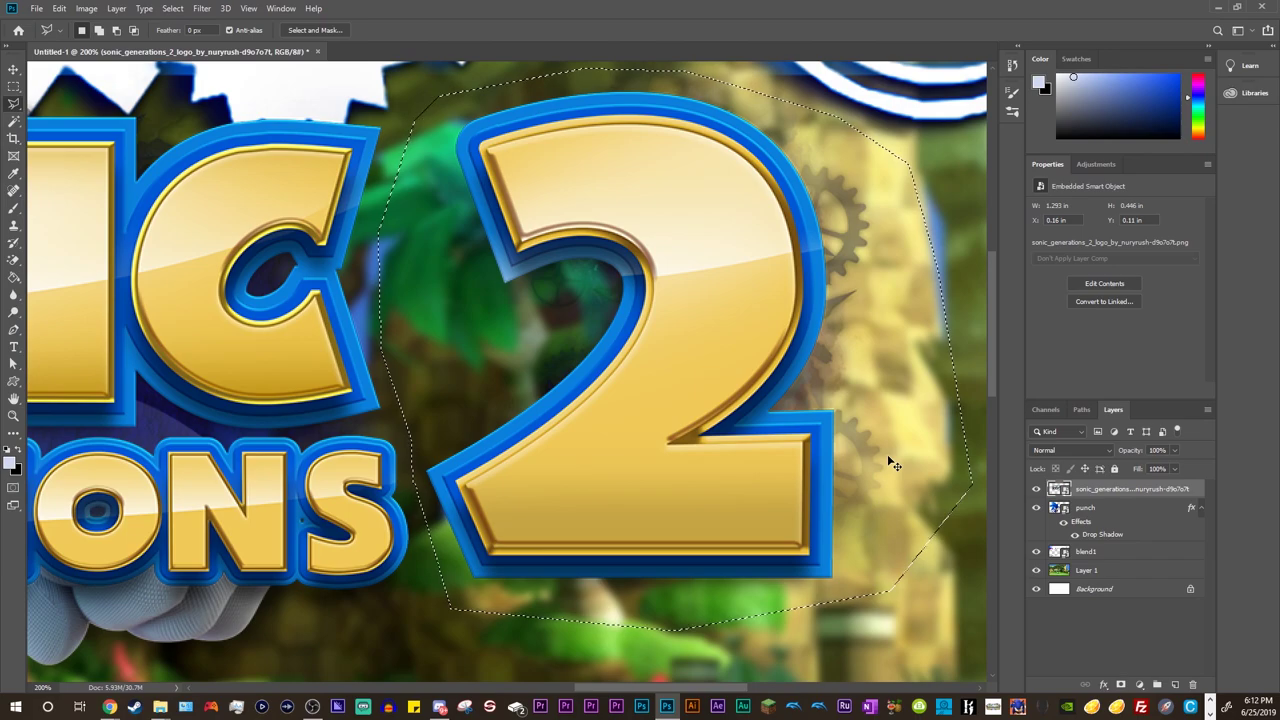
scroll(893, 463, "down", 5)
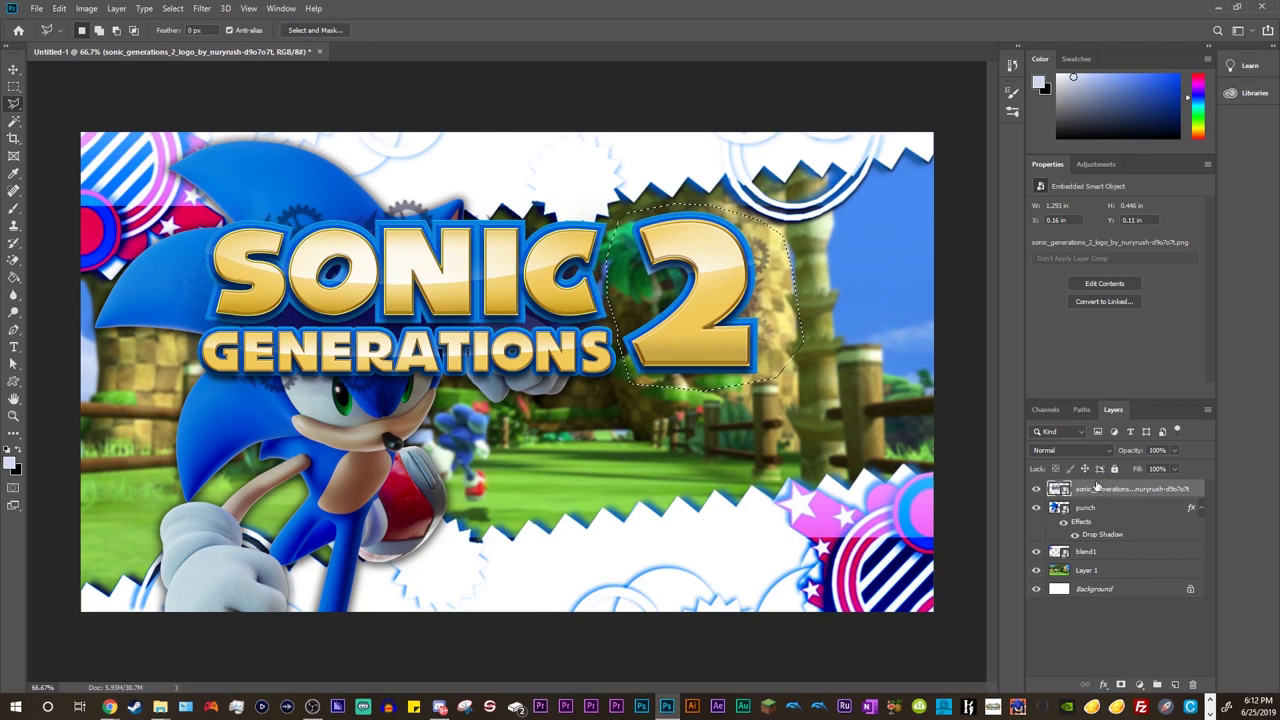
Step: Rasterize the Sonic Generations logo layer
right_click(1098, 489)
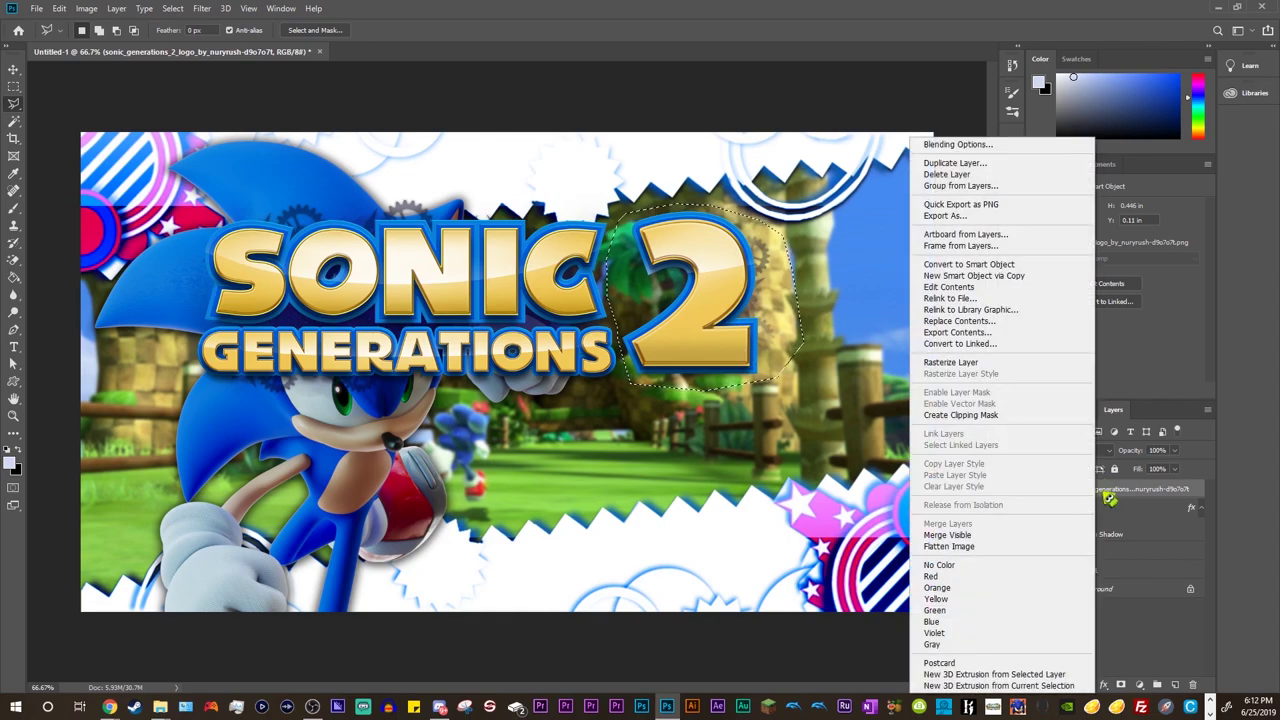
left_click(1110, 499)
right_click(1157, 498)
left_click(1165, 492)
right_click(1165, 492)
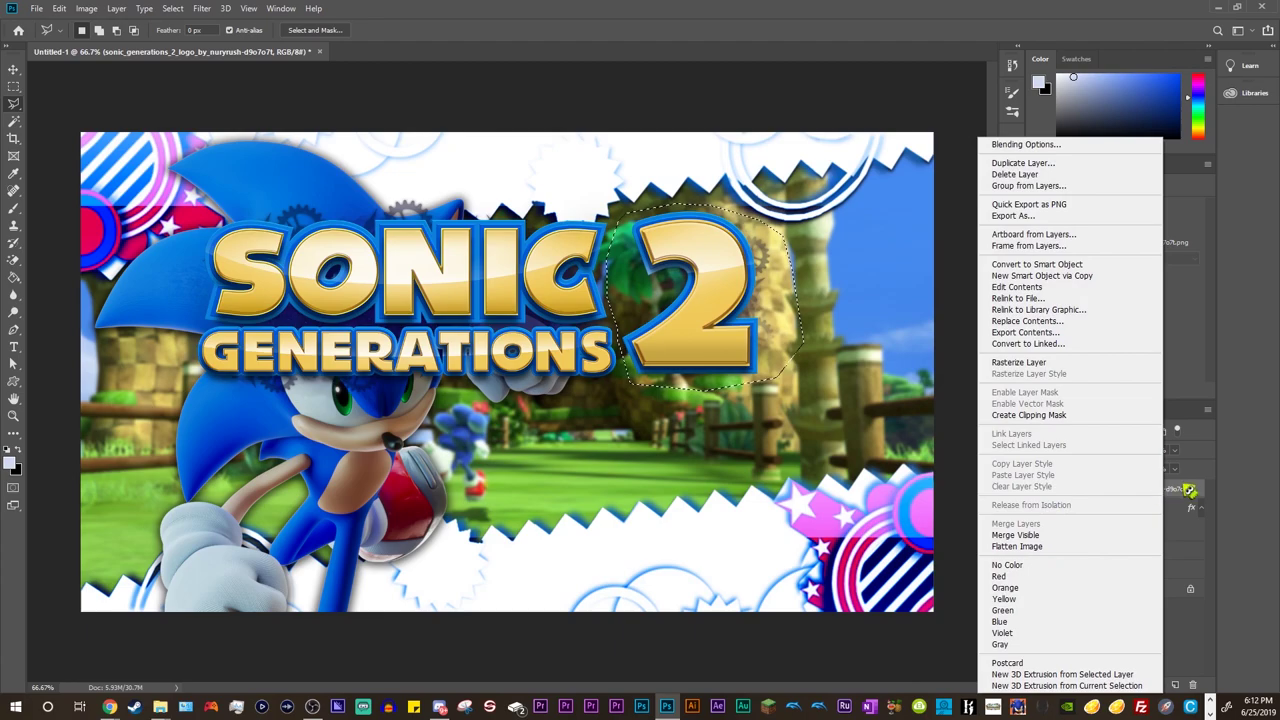
left_click(1013, 366)
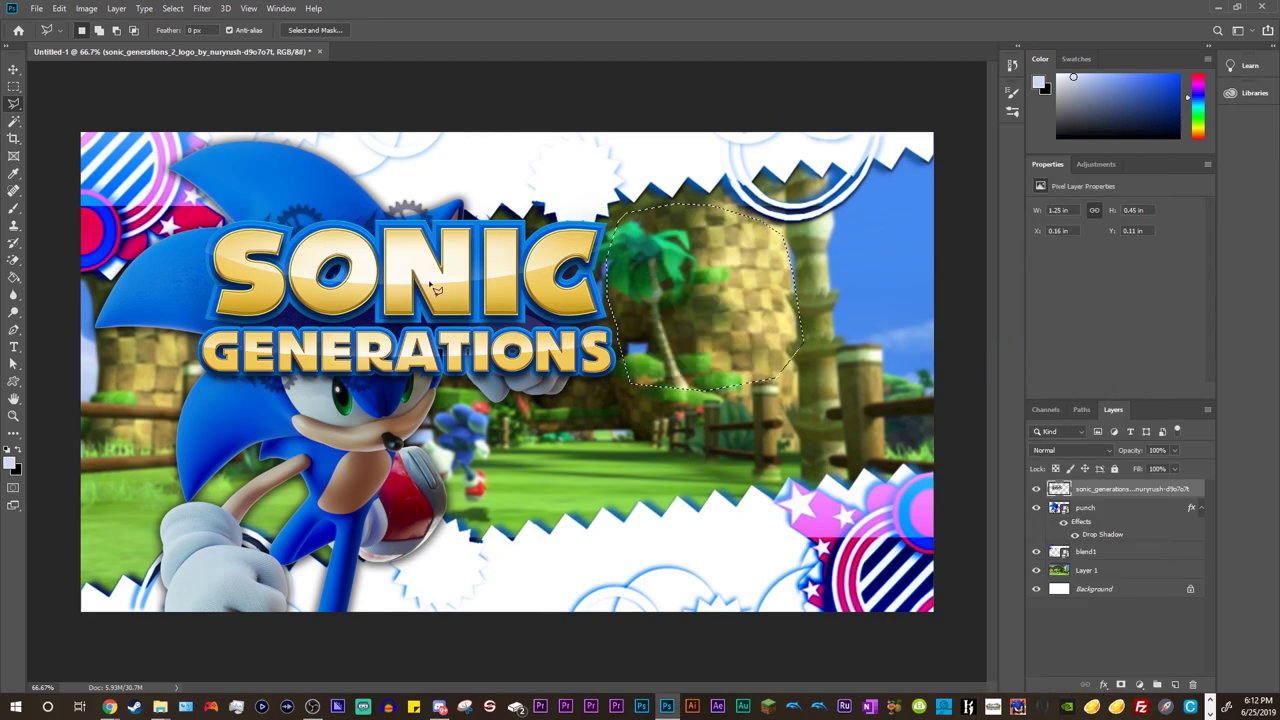
Step: Deselect after erasing the '2' so only SONIC GENERATIONS remains
left_click(172, 8)
left_click(185, 35)
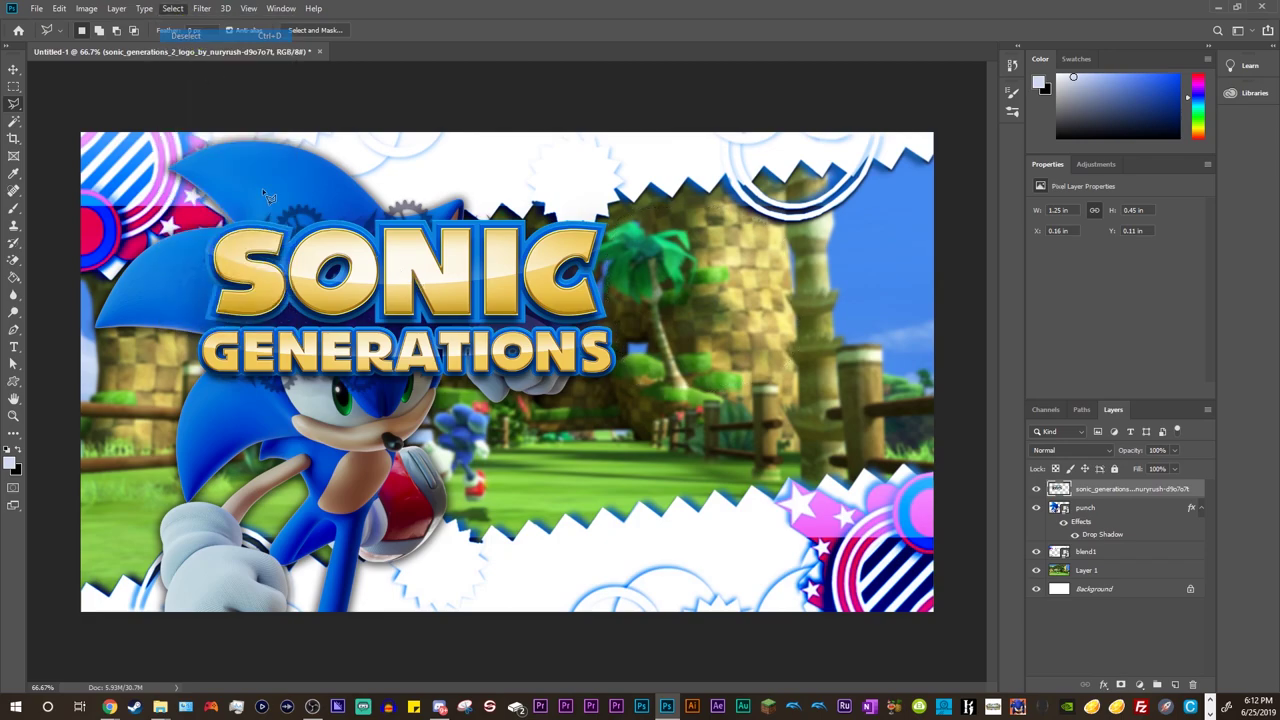
left_click(13, 364)
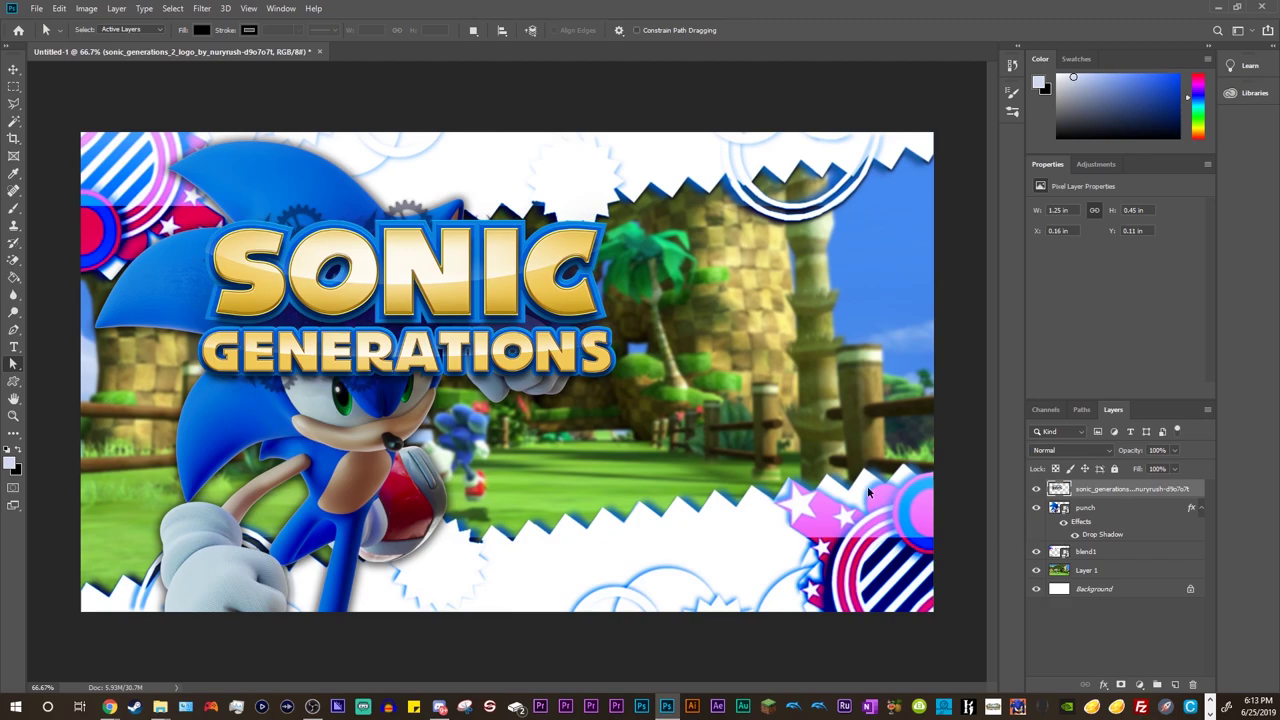
Step: Move the logo to the upper right beside Sonic with Free Transform
key("ctrl+t")
left_click_drag(560, 345, 858, 320)
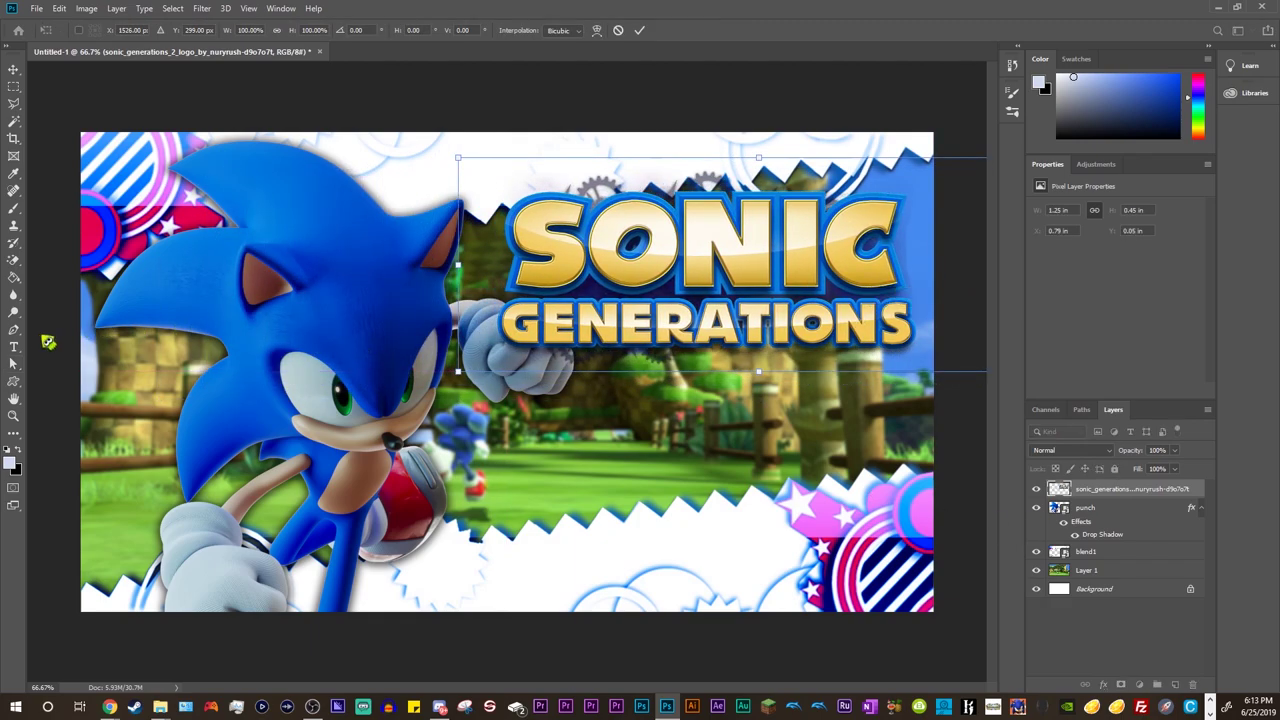
left_click(16, 350)
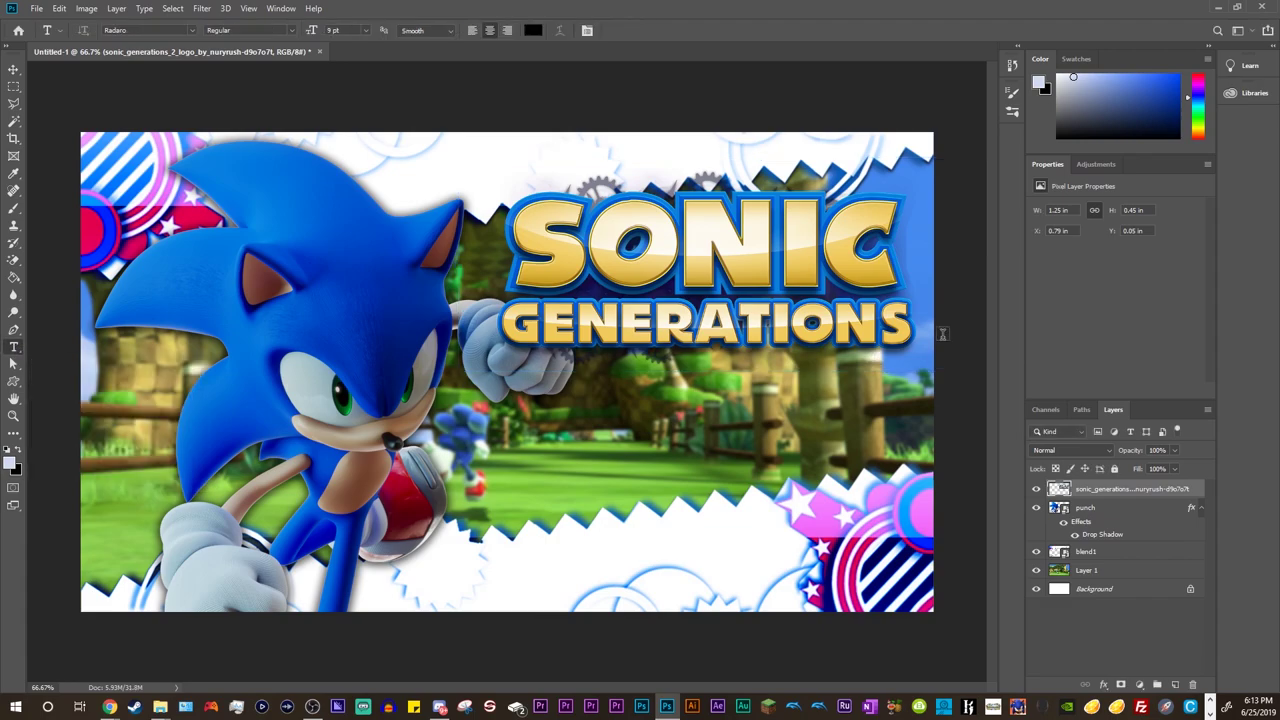
Step: Draw a small polygonal lasso selection near the logo, then deselect it
left_click(14, 103)
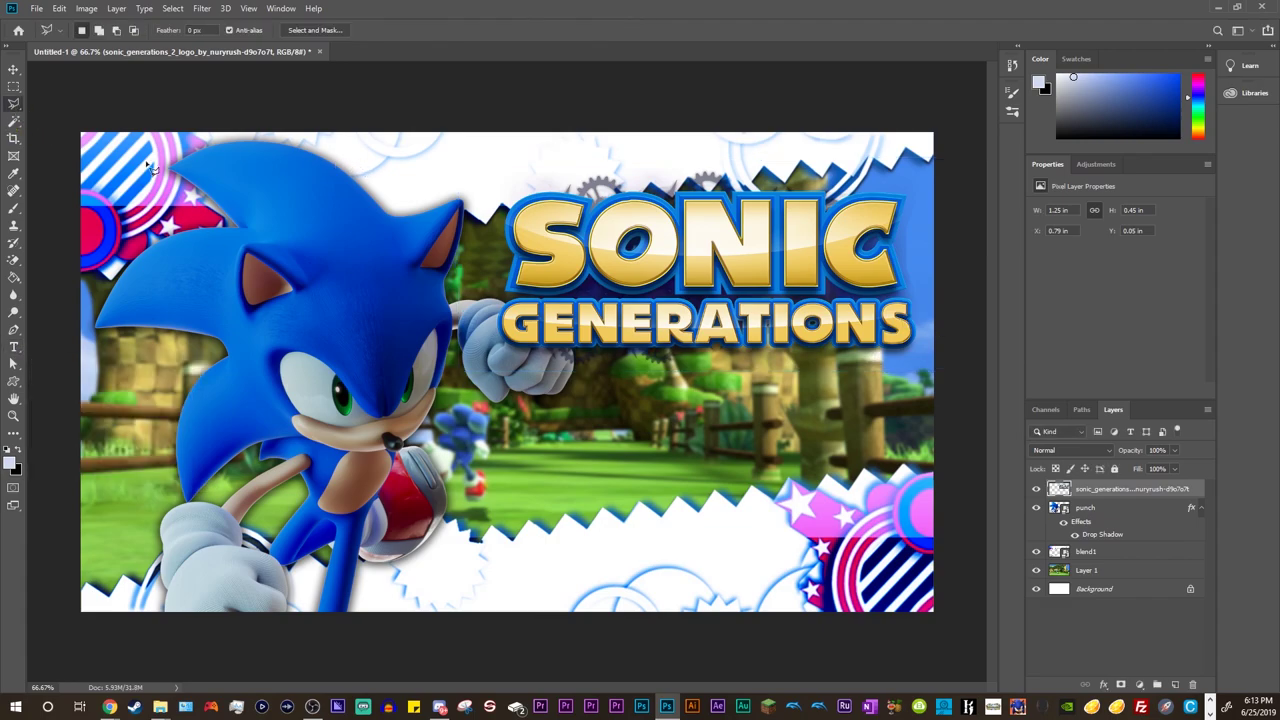
left_click(911, 191)
left_click(897, 241)
left_click(913, 289)
left_click(929, 240)
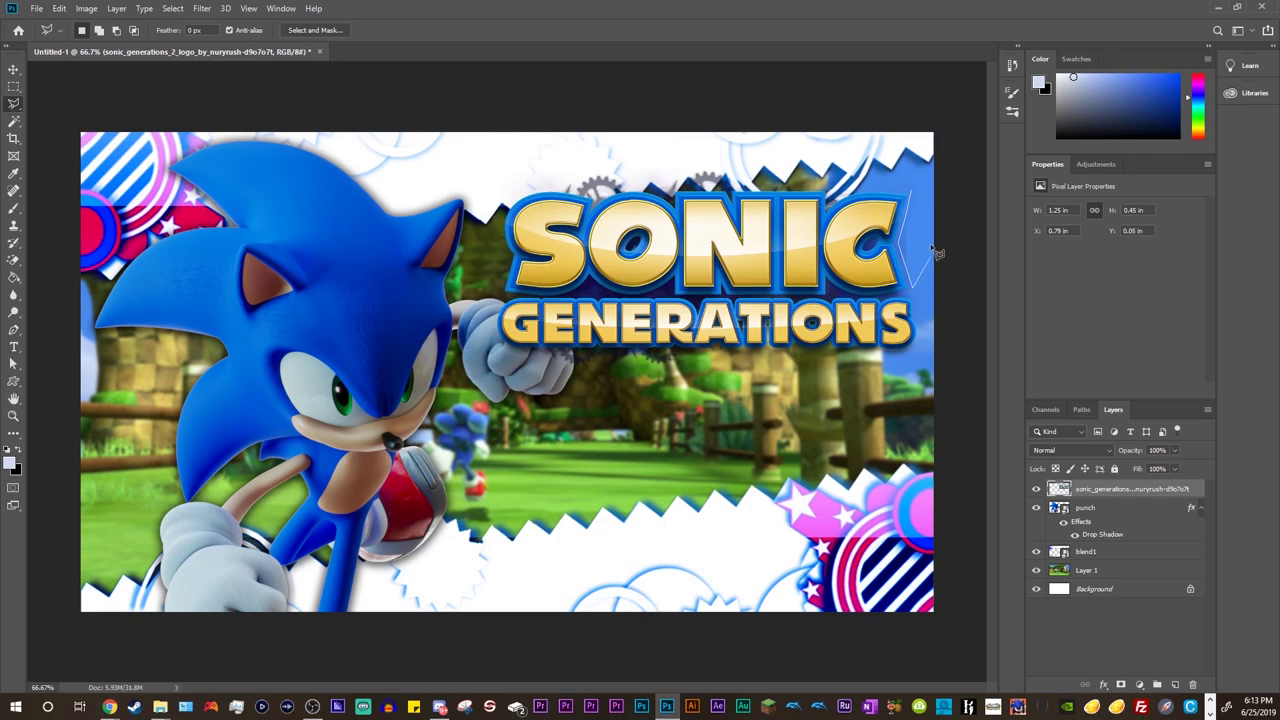
left_click(918, 196)
left_click(172, 8)
left_click(188, 34)
left_click(16, 348)
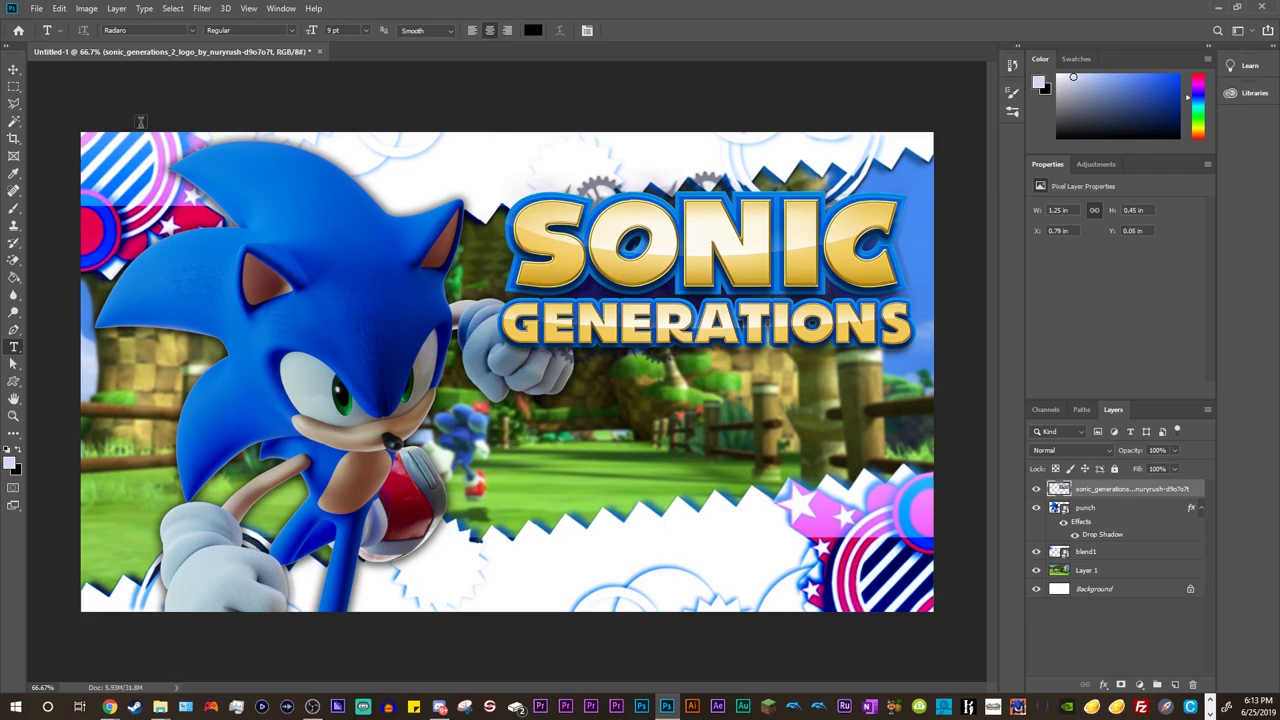
Step: Choose the NiseSegaSonic font from the favourite fonts list
left_click(194, 31)
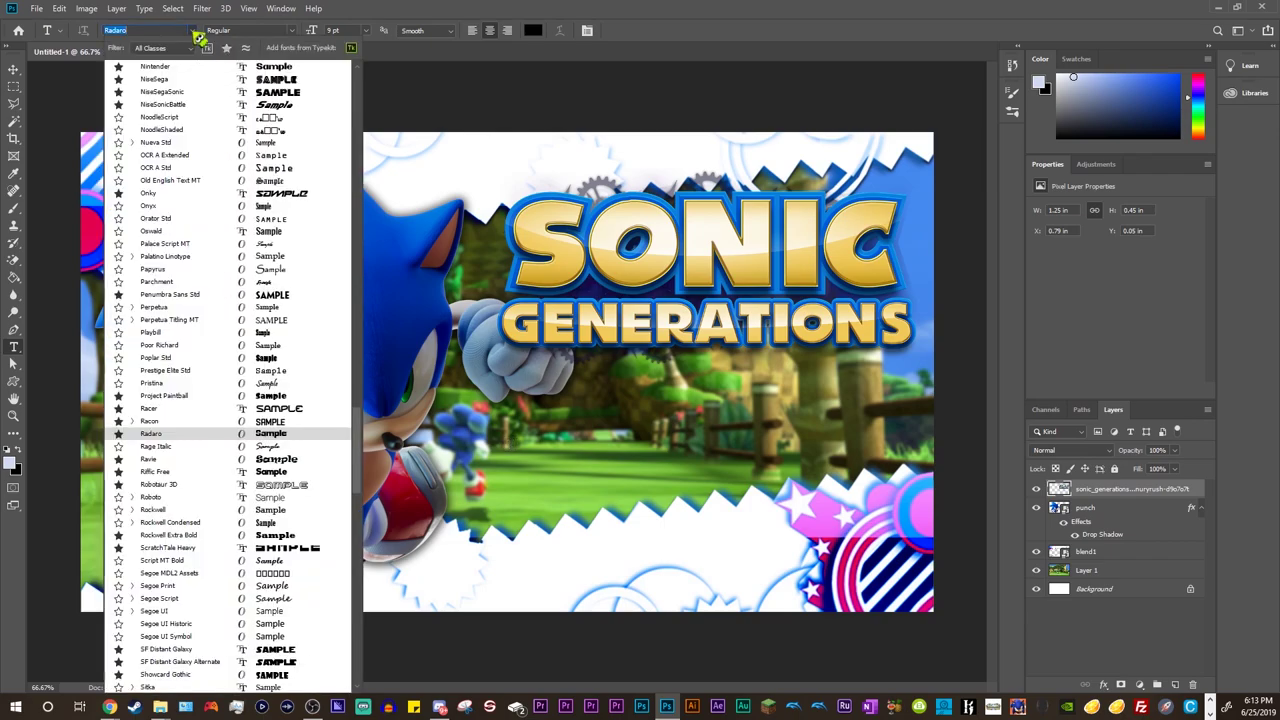
scroll(318, 376, "up", 1)
scroll(318, 376, "up", 10)
left_click_drag(360, 381, 346, 177)
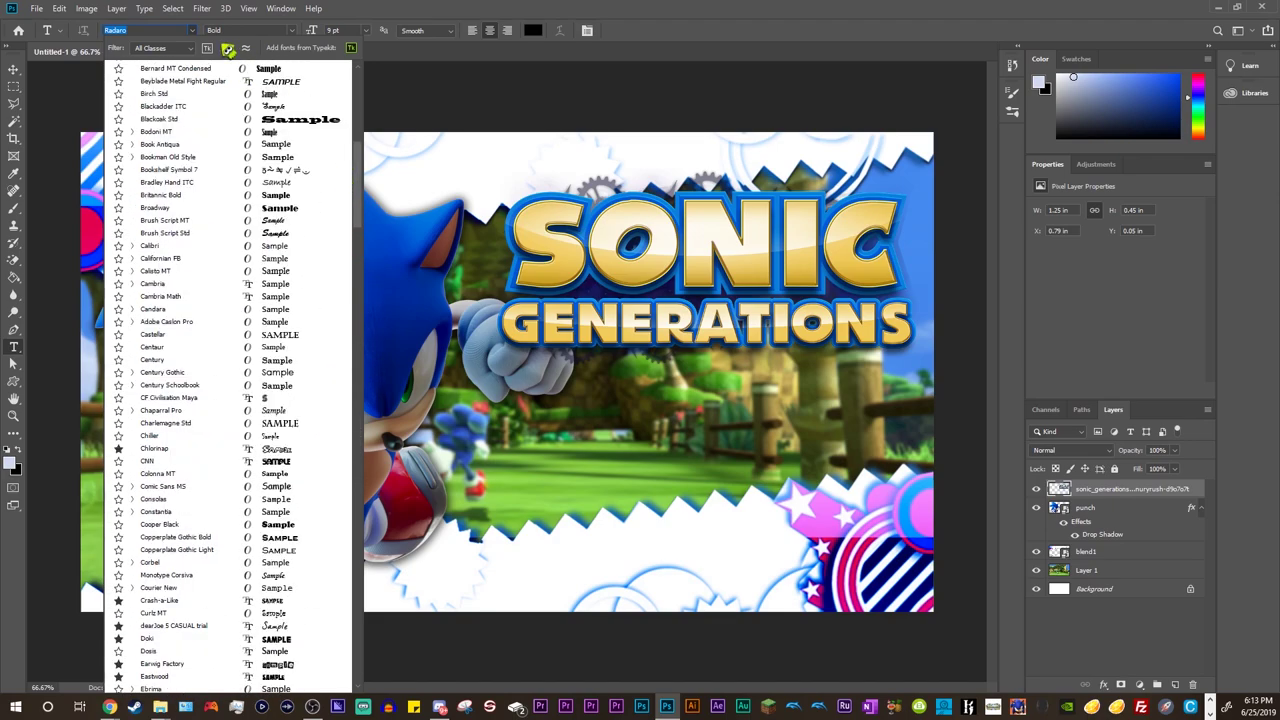
left_click(226, 48)
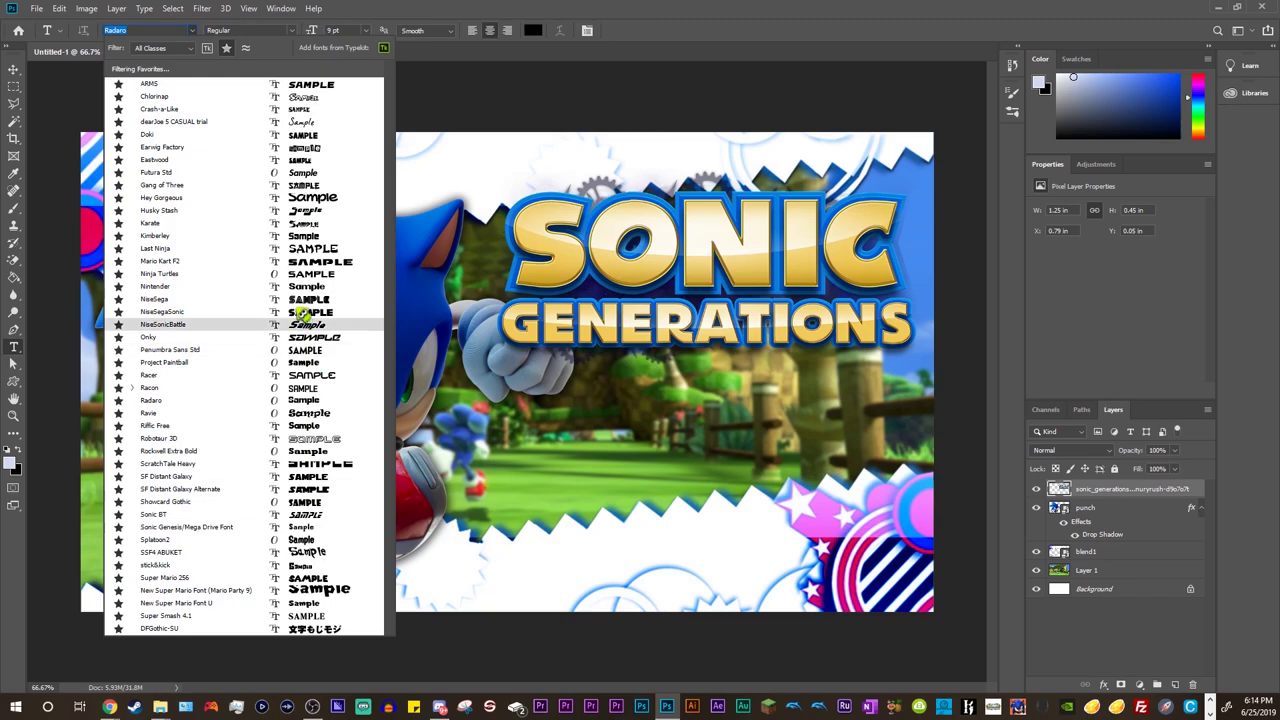
left_click(300, 314)
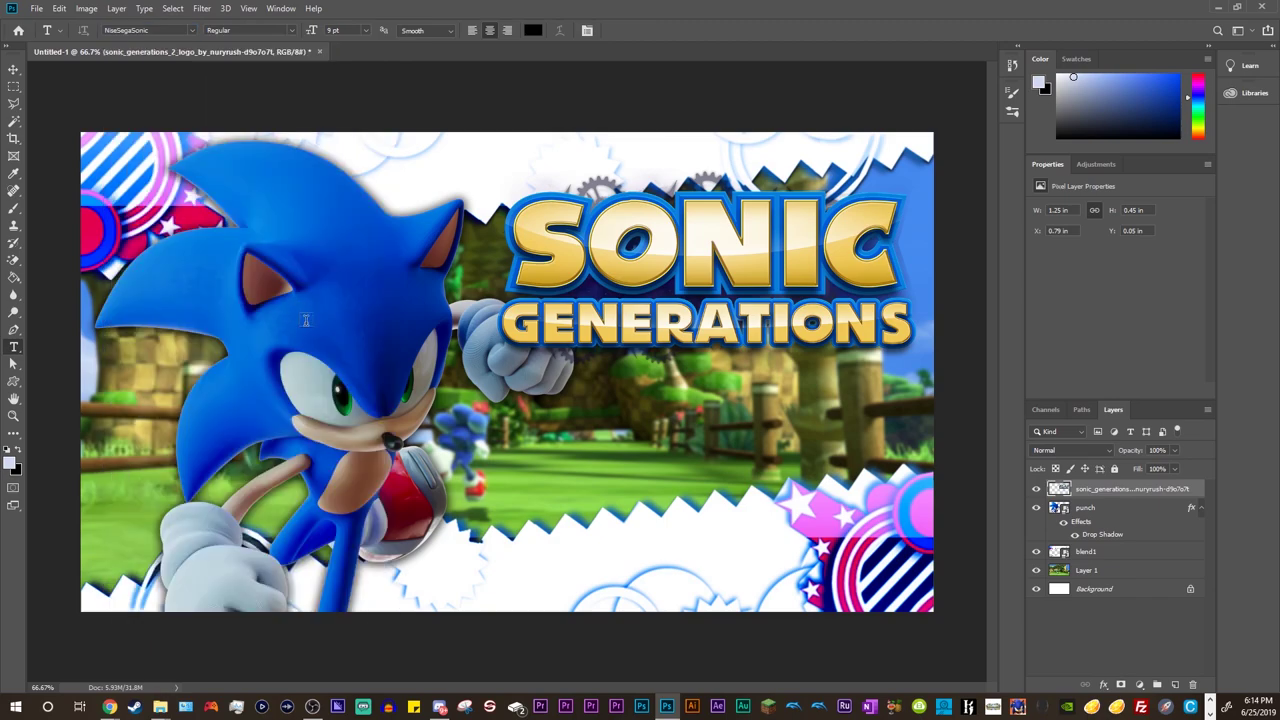
Step: Create a text layer below the logo and set its placeholder text to Kimberley
left_click(514, 425)
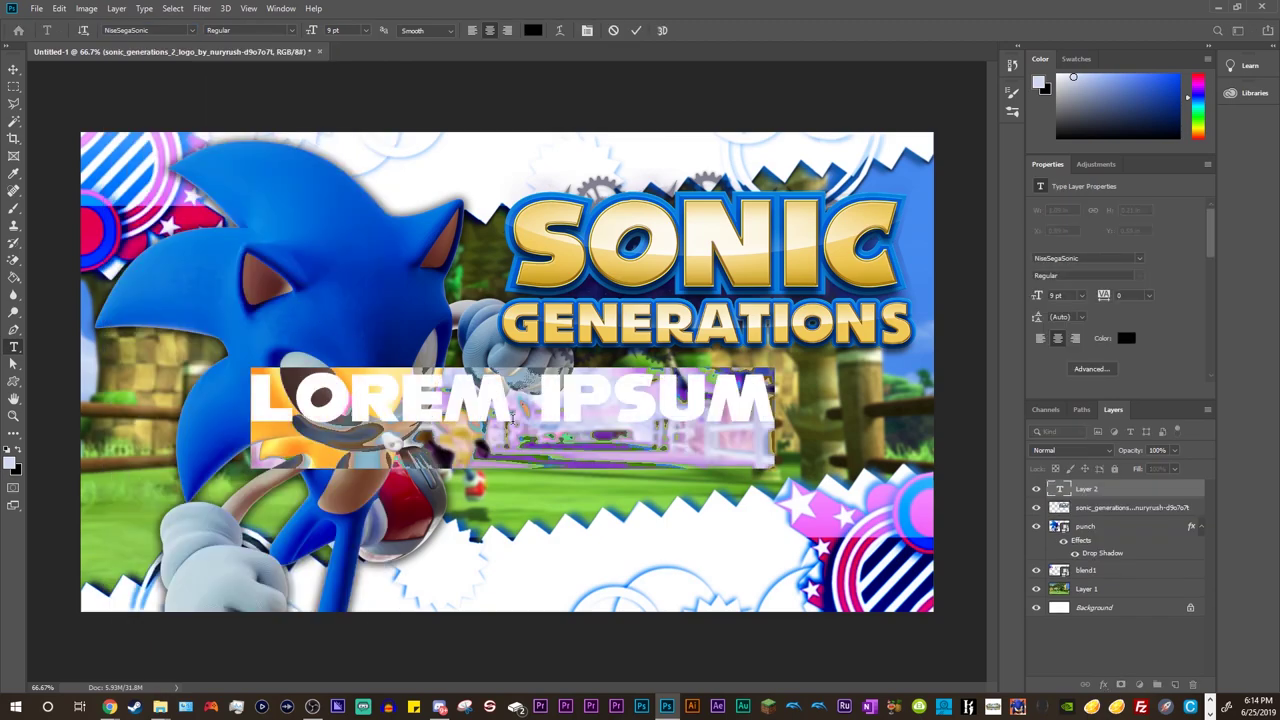
type("SONIC")
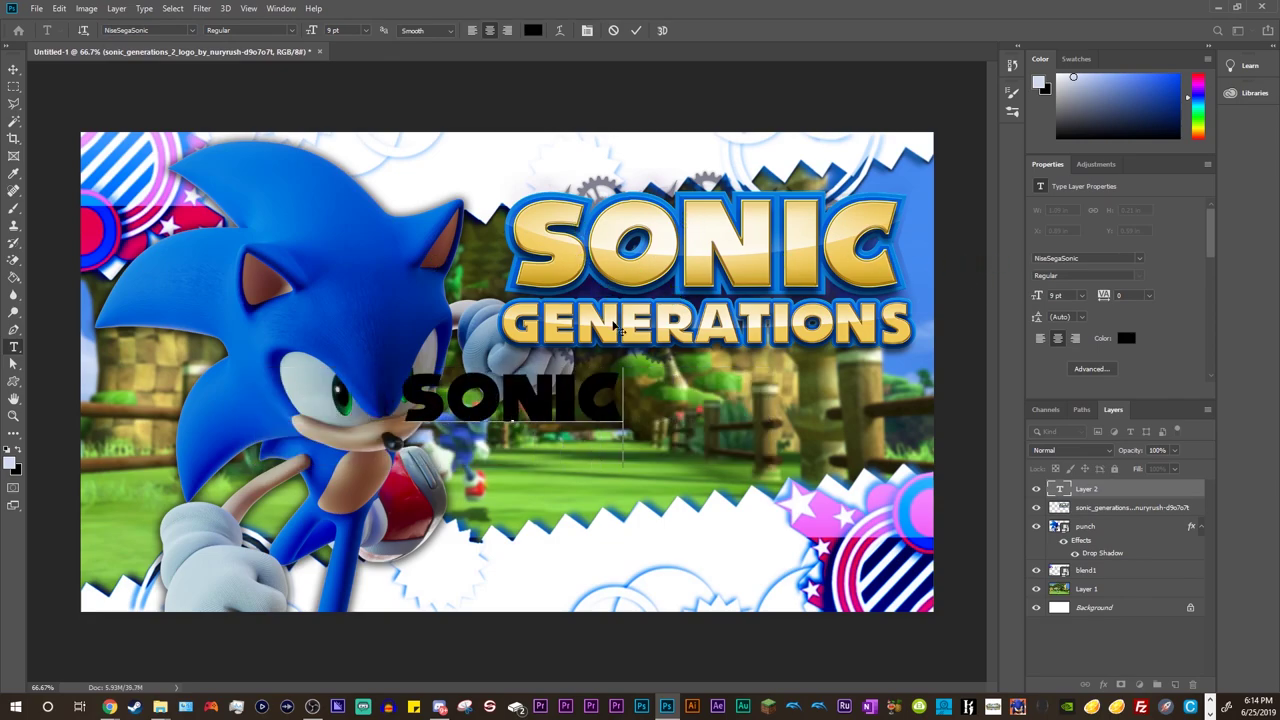
key("ctrl+z")
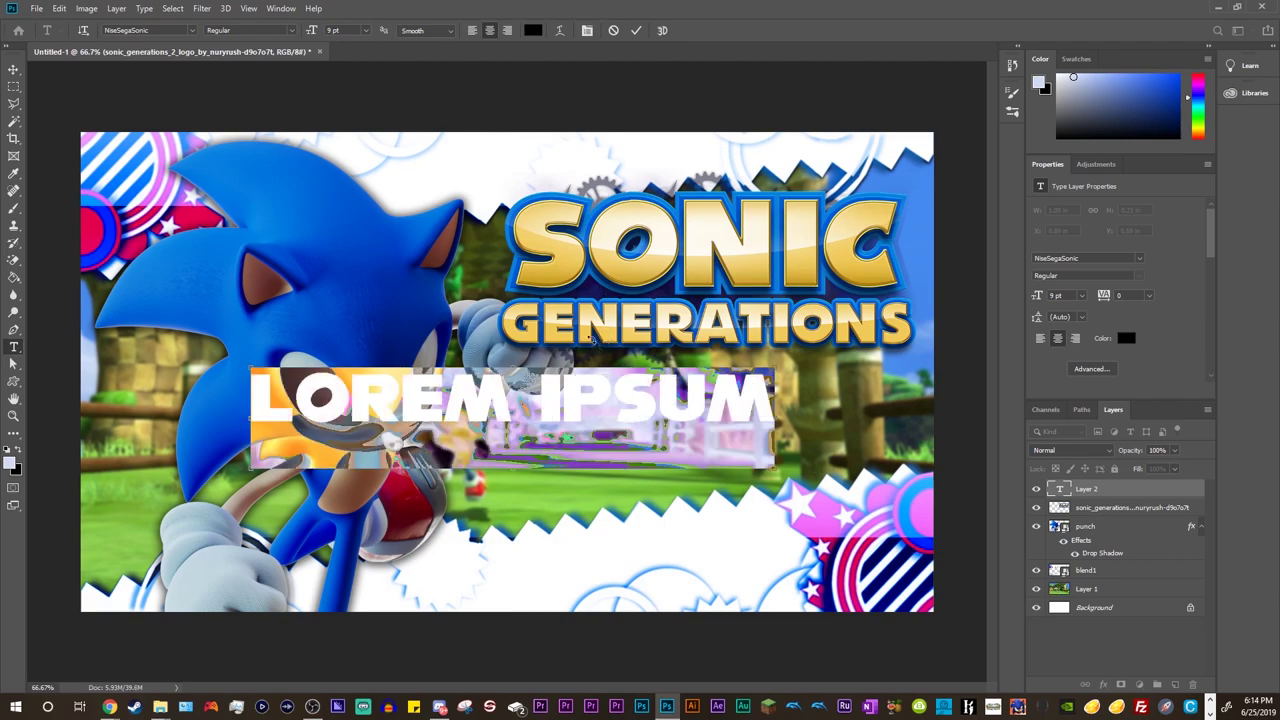
left_click(253, 400)
left_click_drag(253, 400, 912, 380)
left_click(191, 30)
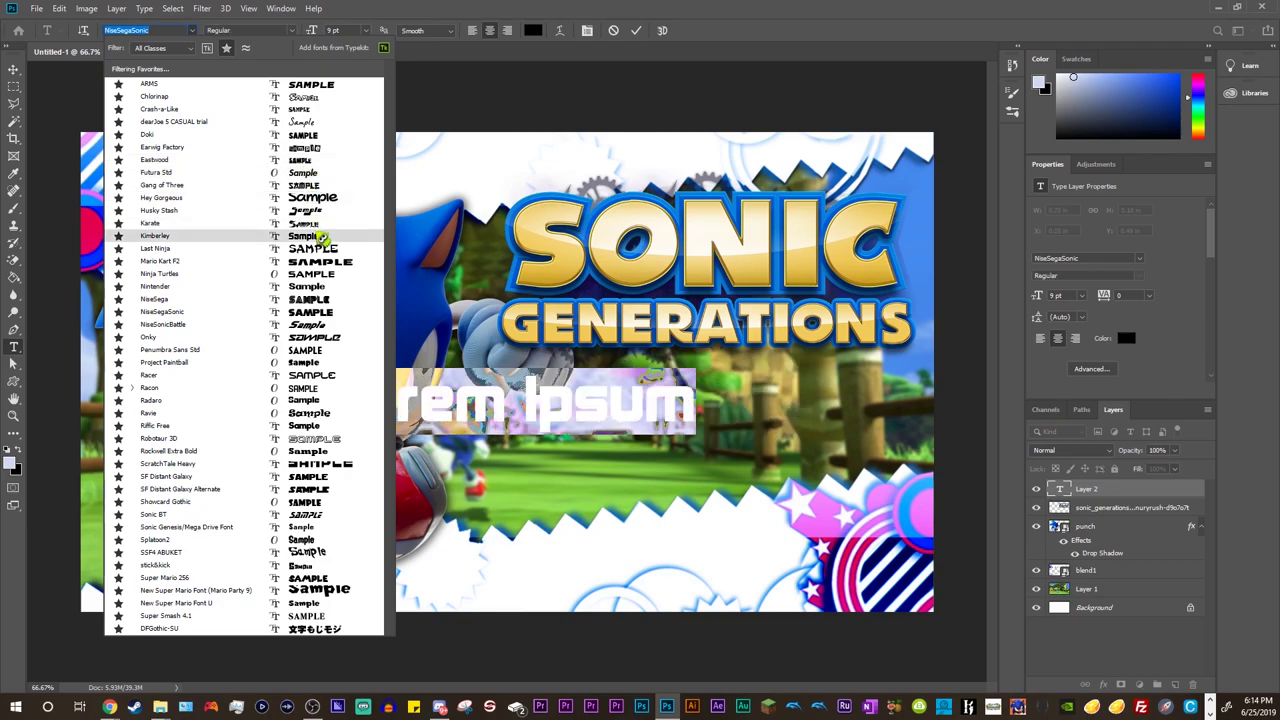
left_click(324, 239)
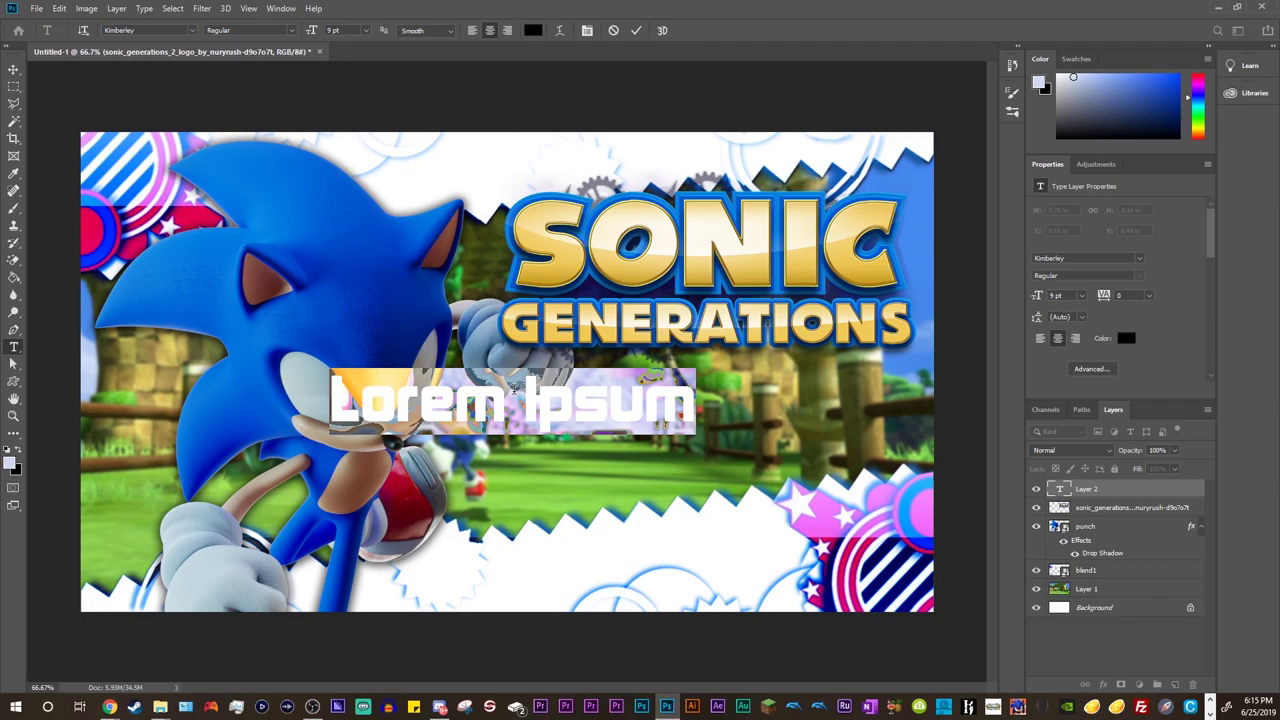
Step: Type 'Part 1' and colour it white (ffffff)
type("Part 1")
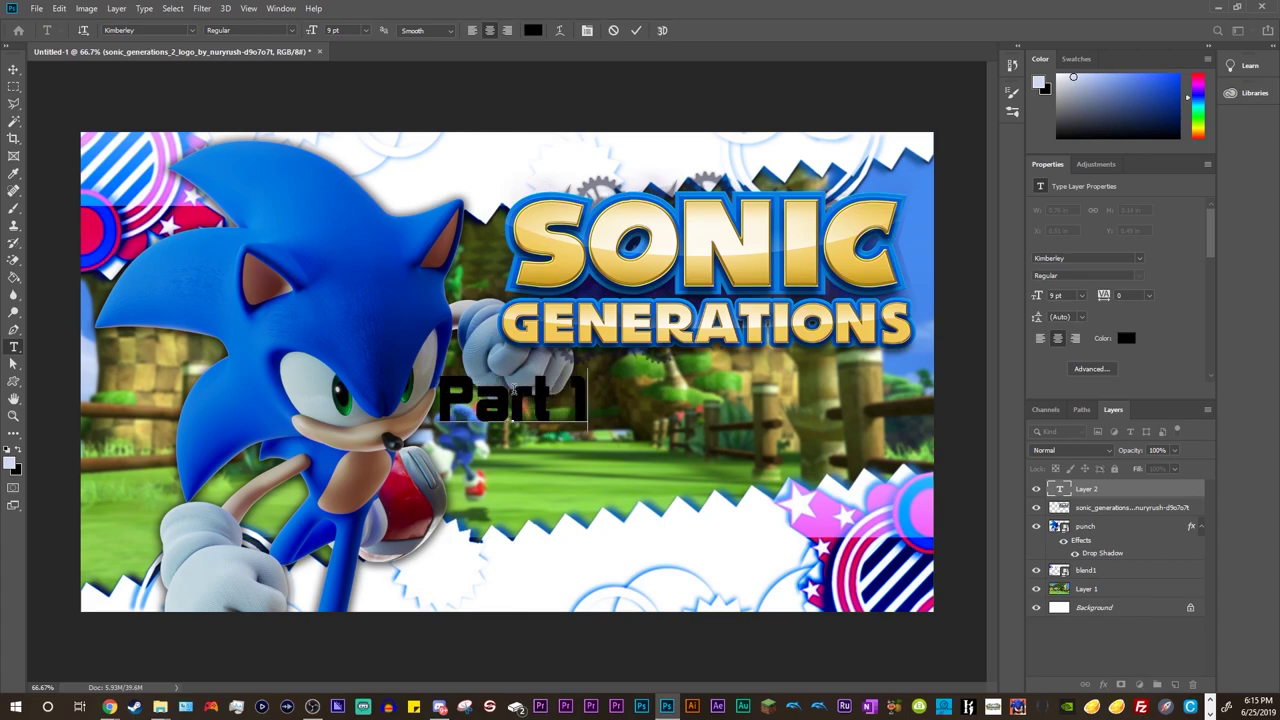
left_click_drag(444, 405, 635, 393)
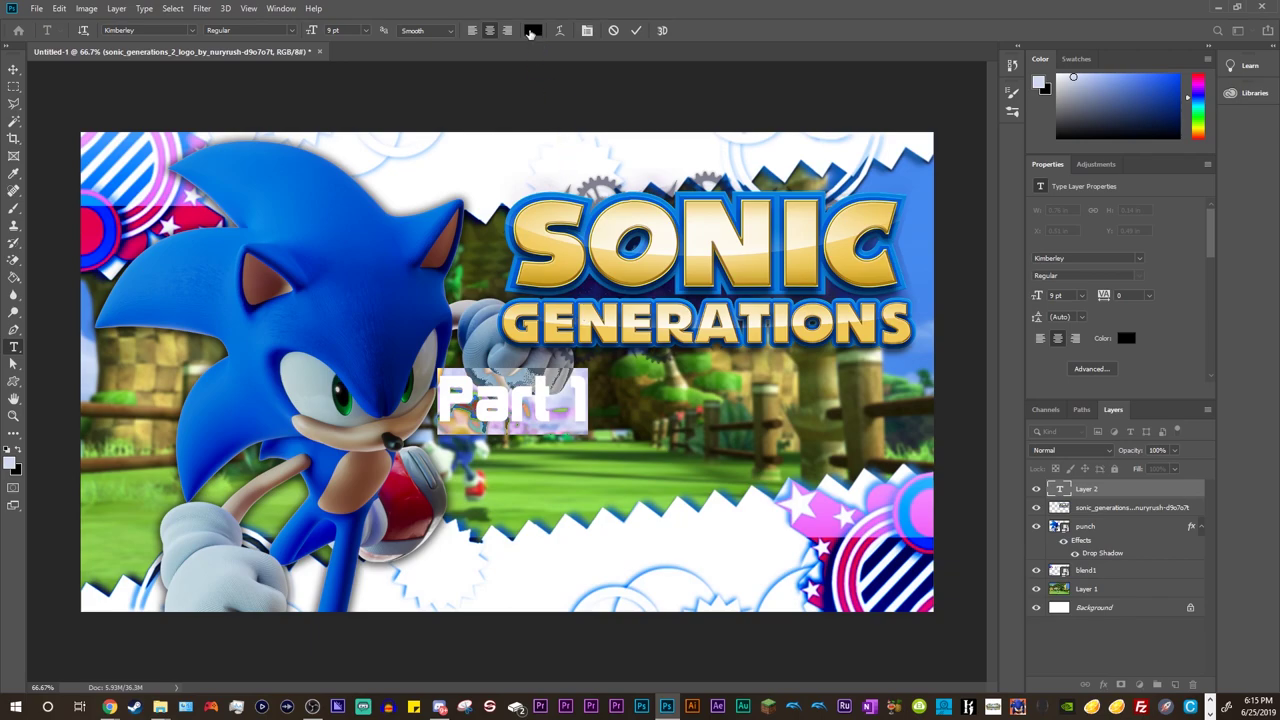
left_click(532, 31)
type("ffffff")
key("Return")
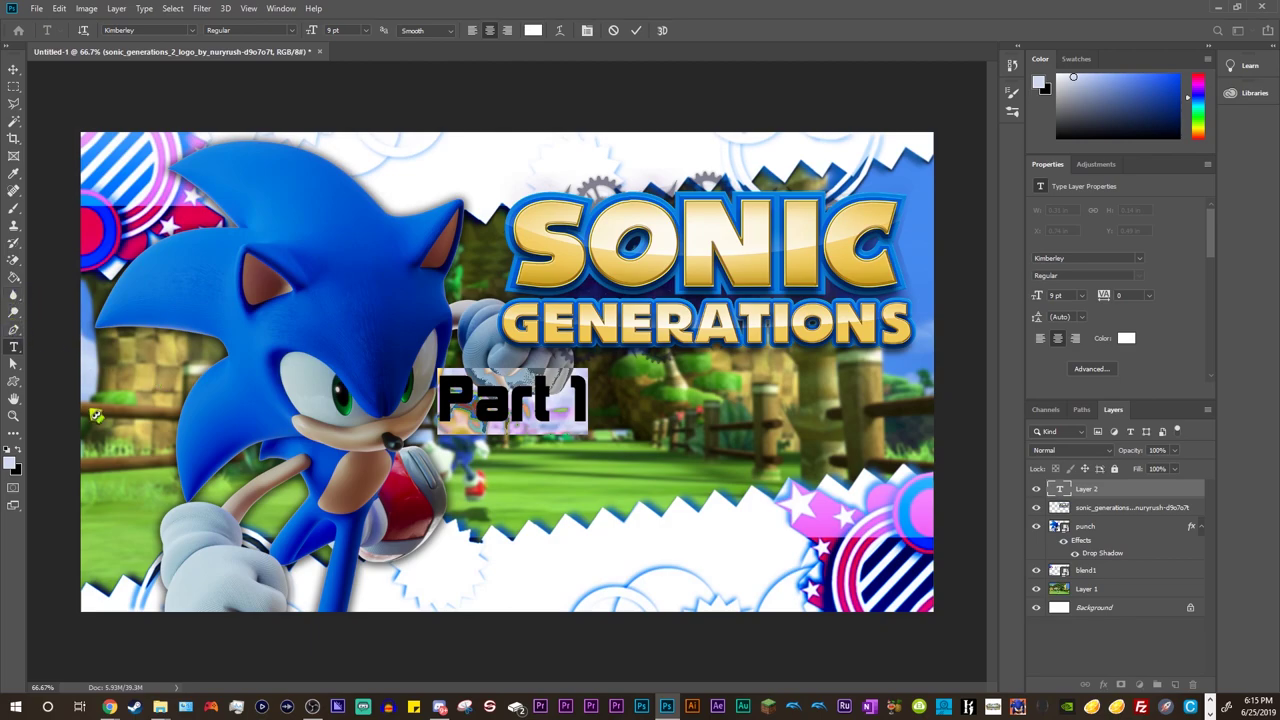
left_click(14, 365)
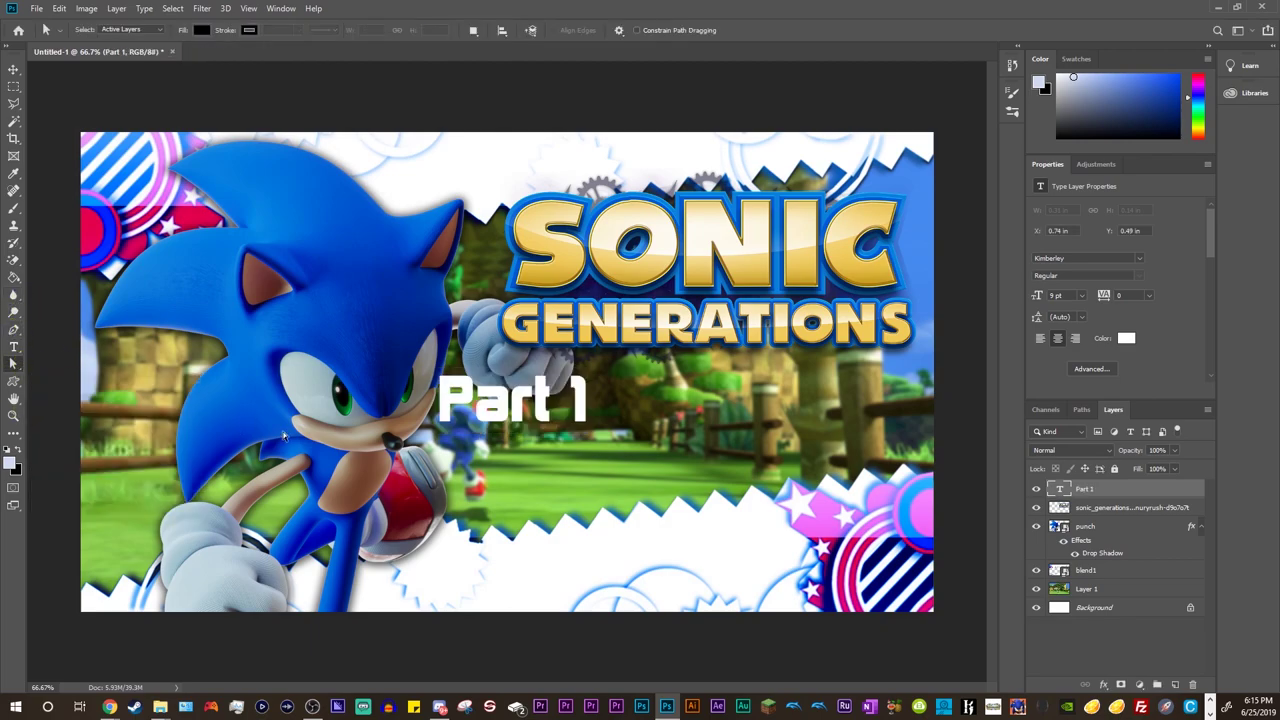
Step: Move the Part 1 text right and enlarge it to about 260%
key("ctrl+t")
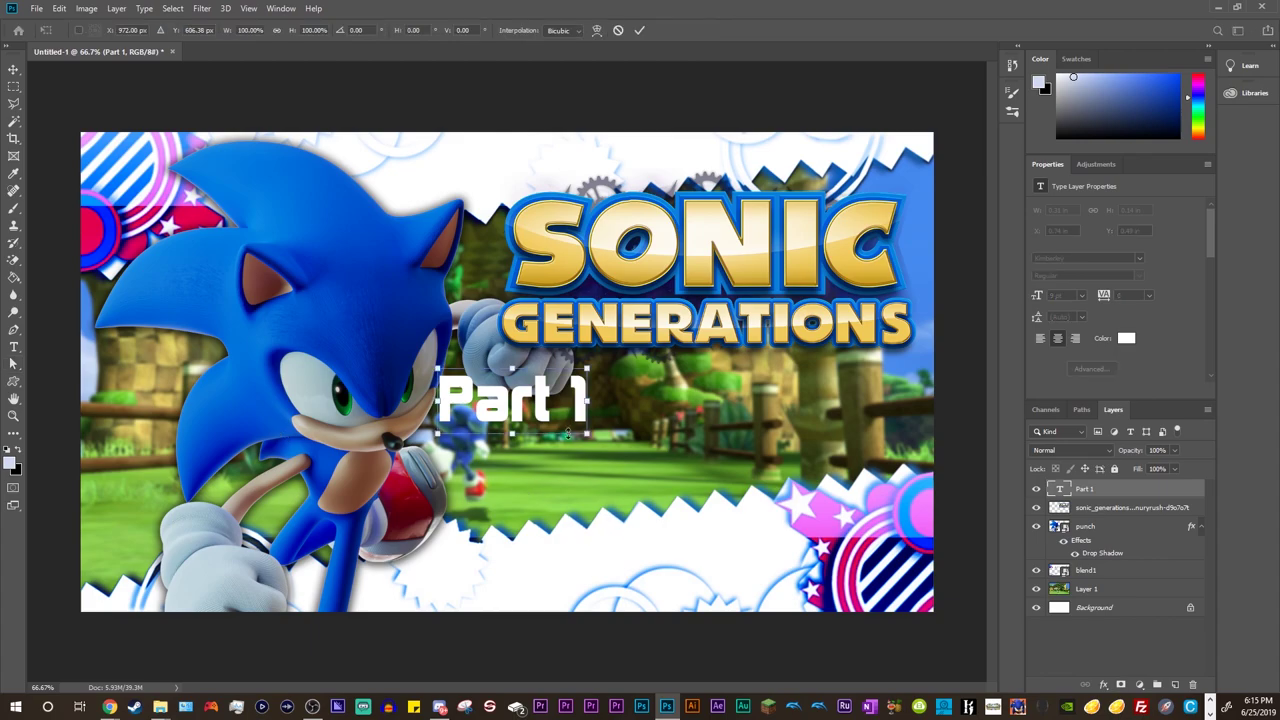
left_click_drag(550, 408, 607, 398)
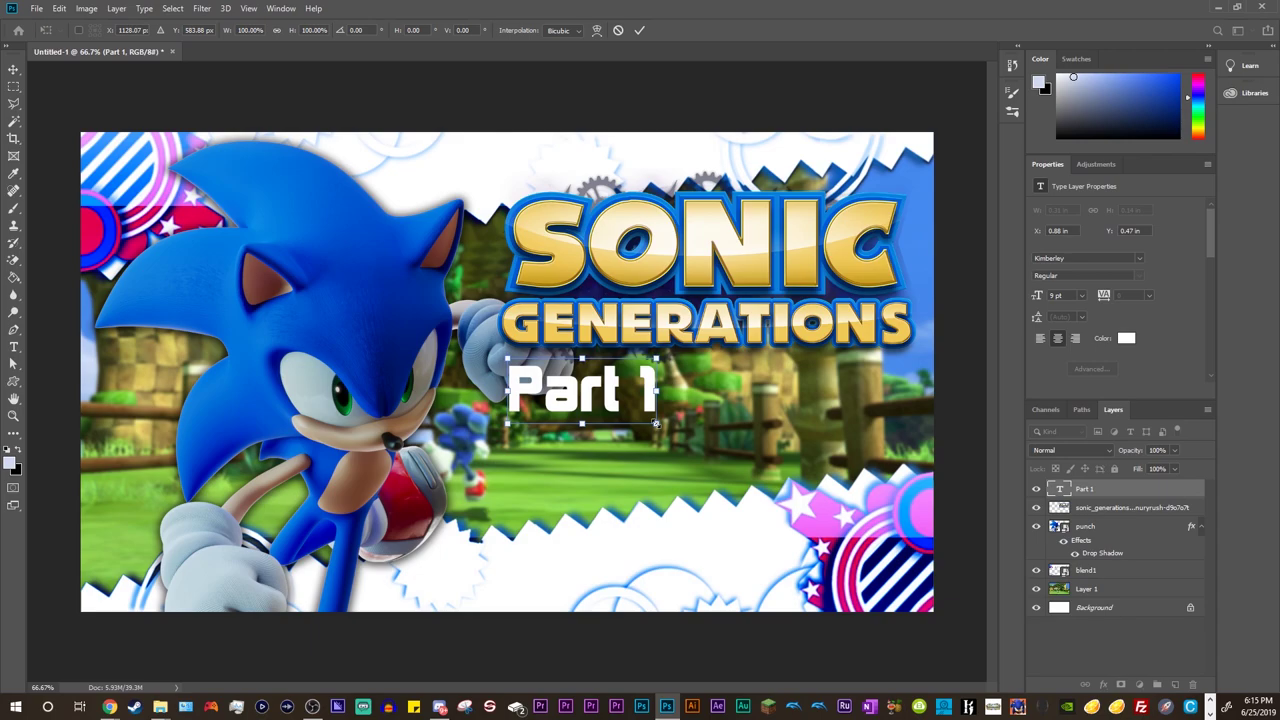
left_click_drag(656, 424, 930, 470)
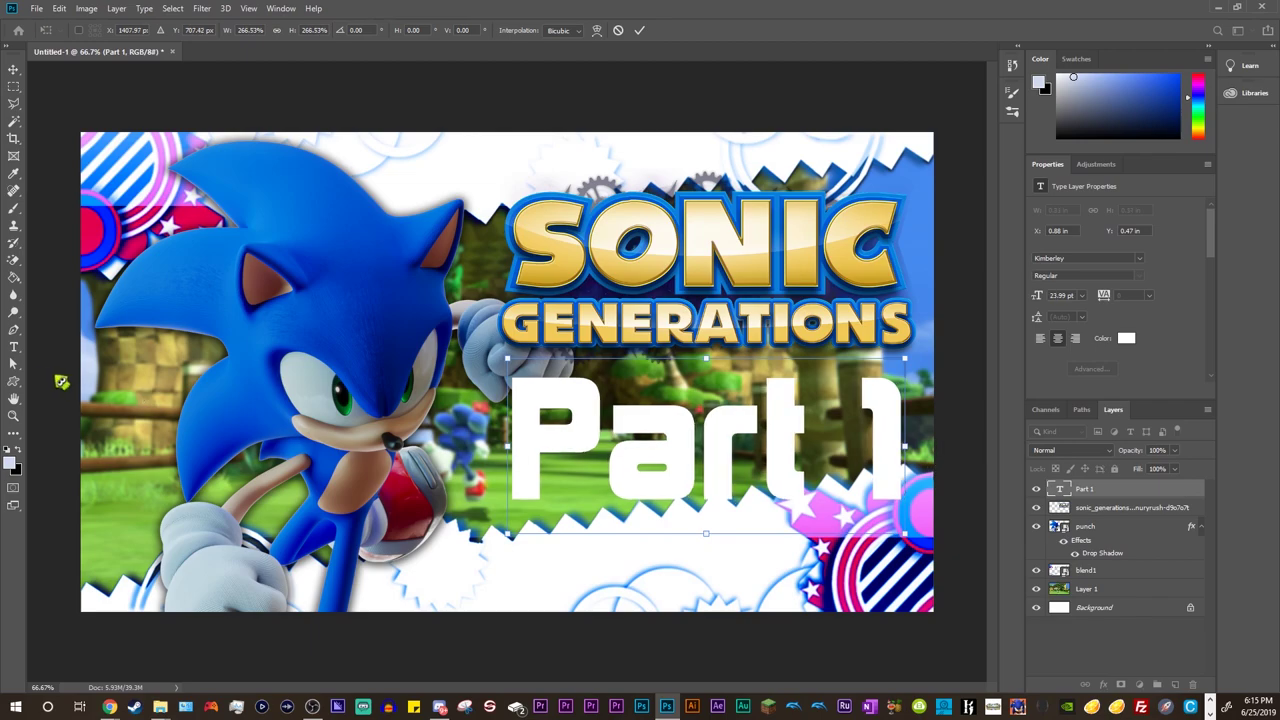
left_click(13, 347)
Step: Set the Part 1 text size to 18 pt
left_click_drag(516, 446, 930, 442)
left_click(376, 31)
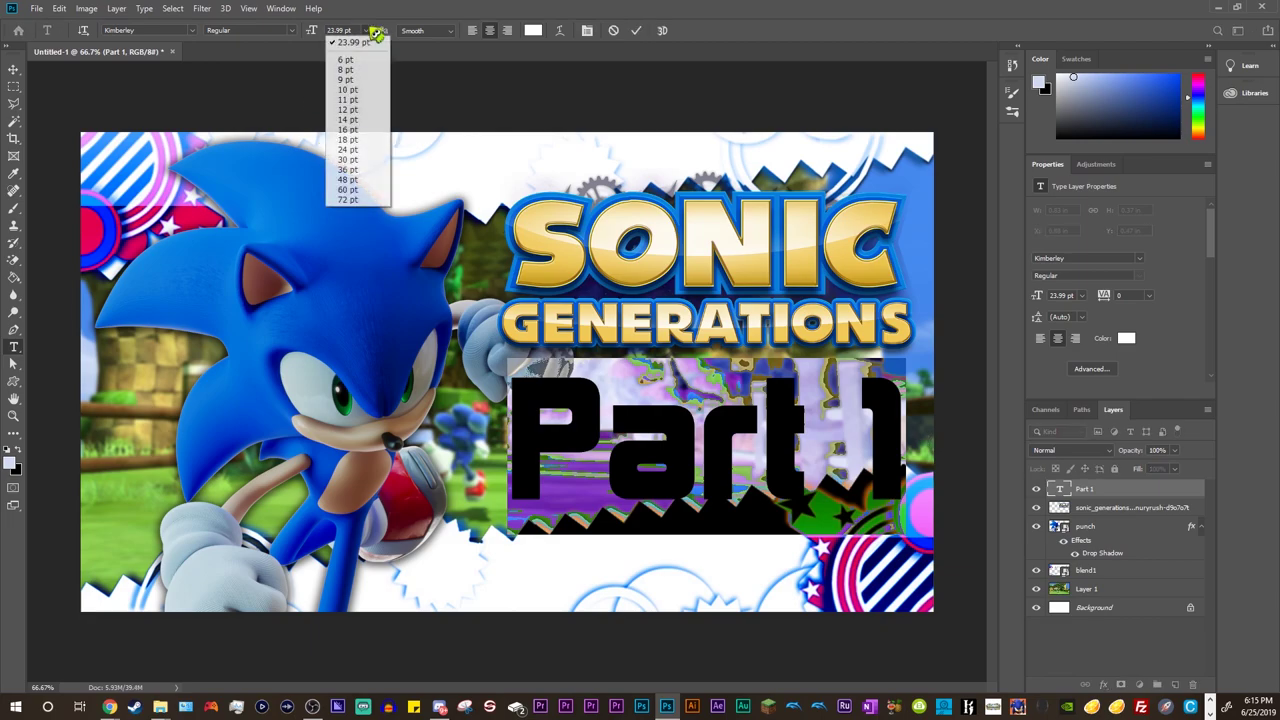
left_click(346, 79)
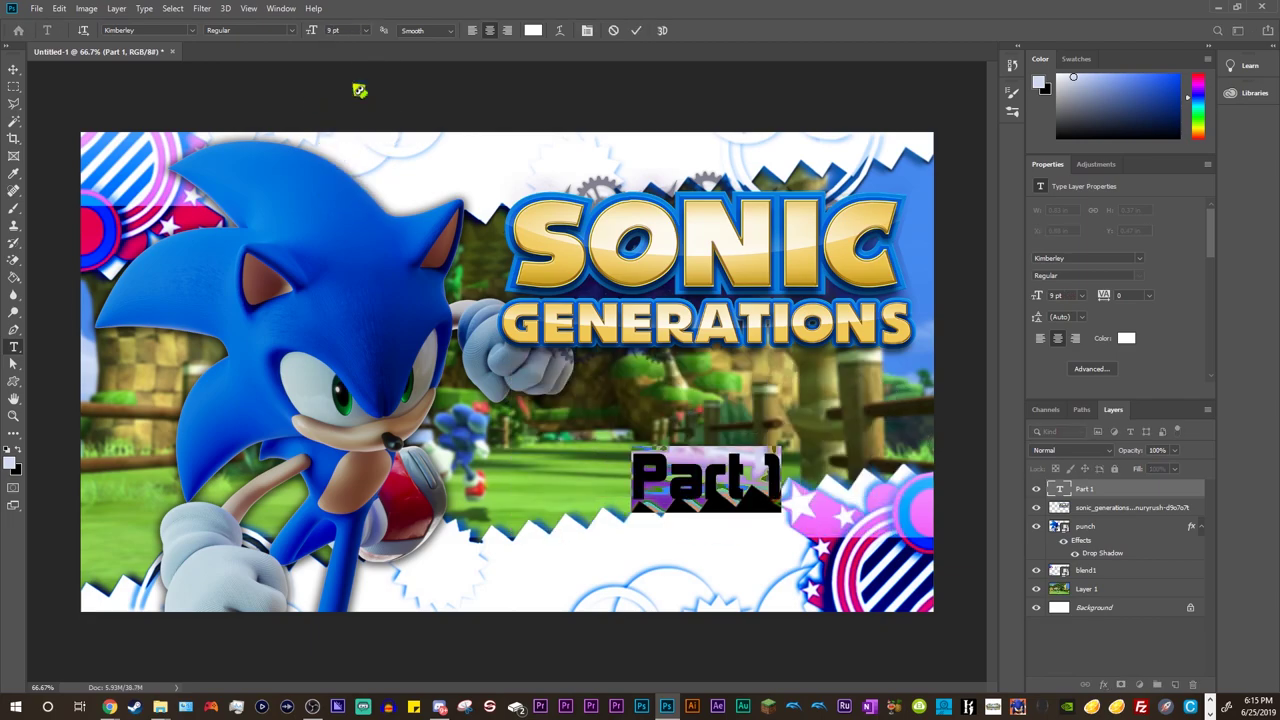
left_click(366, 31)
left_click(364, 141)
left_click(364, 141)
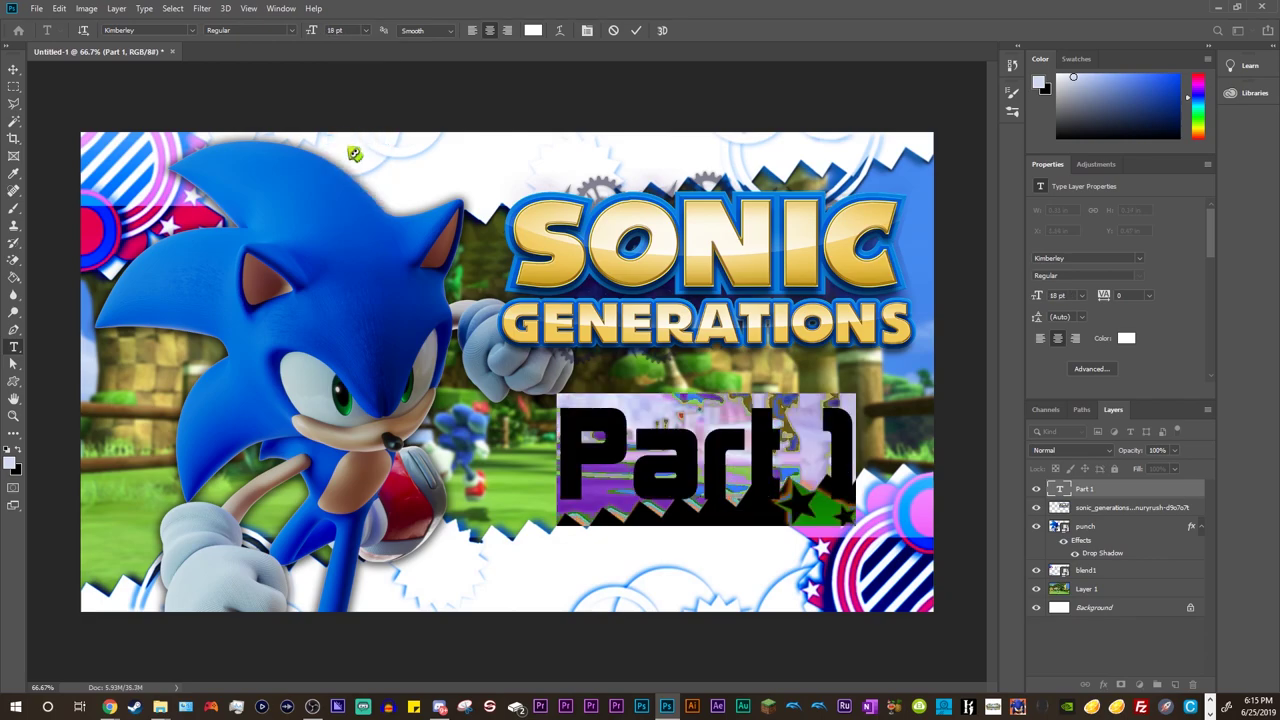
left_click(14, 363)
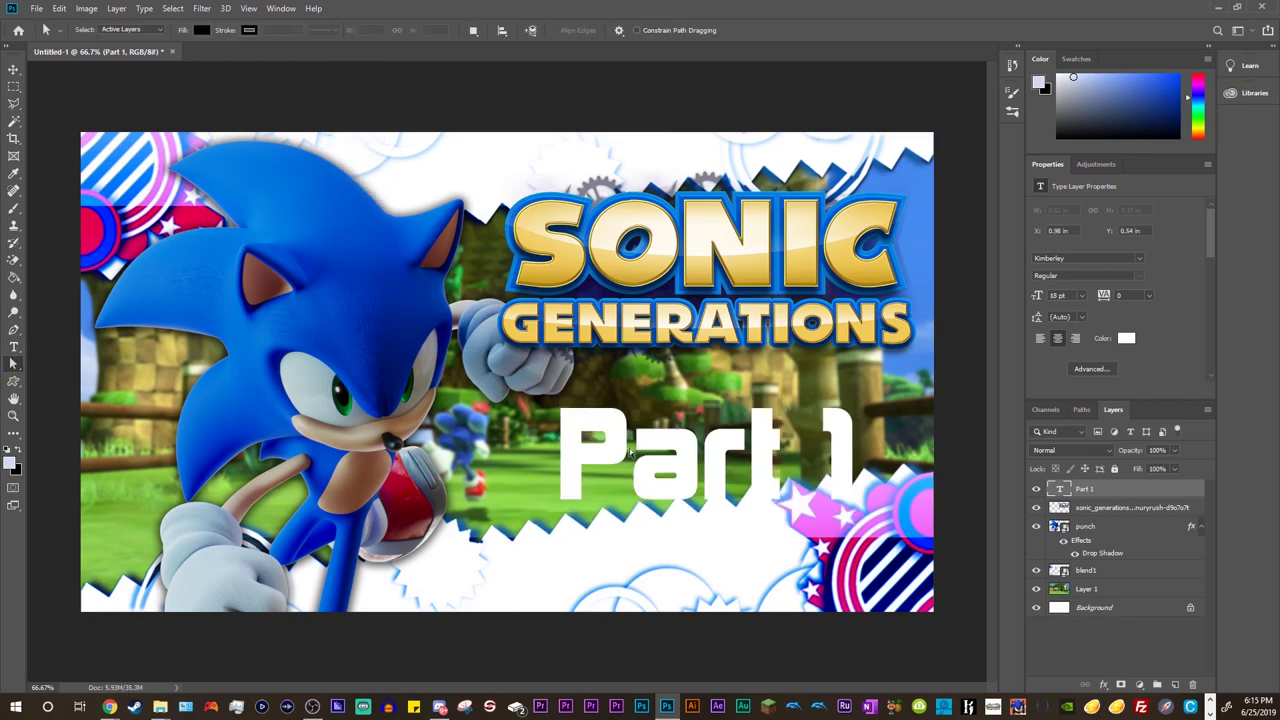
Step: Undo the extra enlargement and shrink Part 1 to about 79%, centred under the logo
key("ctrl+r")
key("ctrl+t")
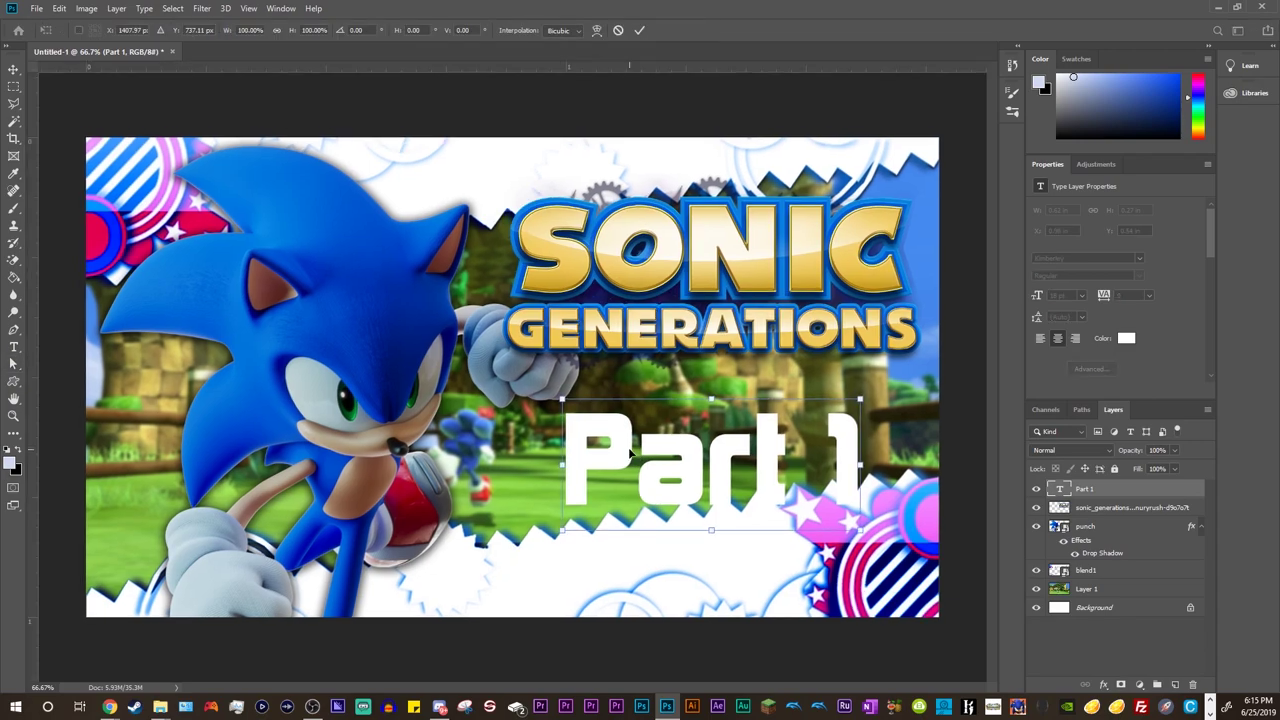
left_click(20, 366)
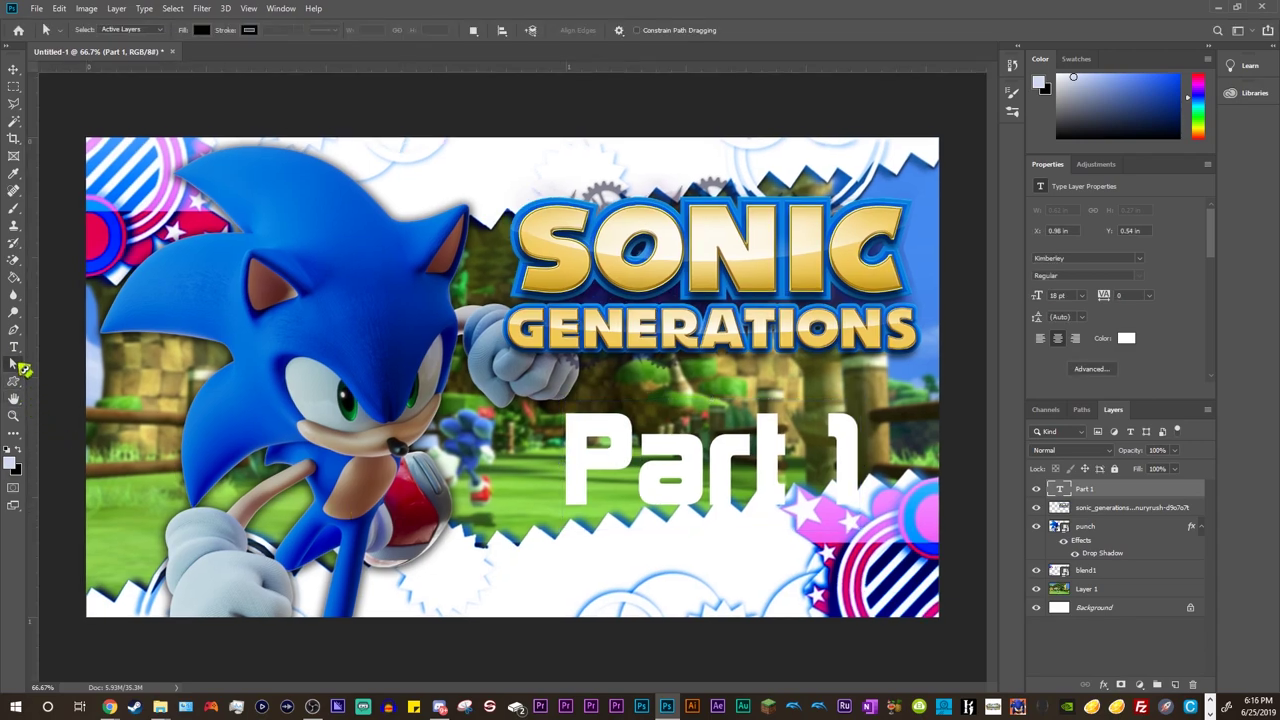
key("ctrl+z")
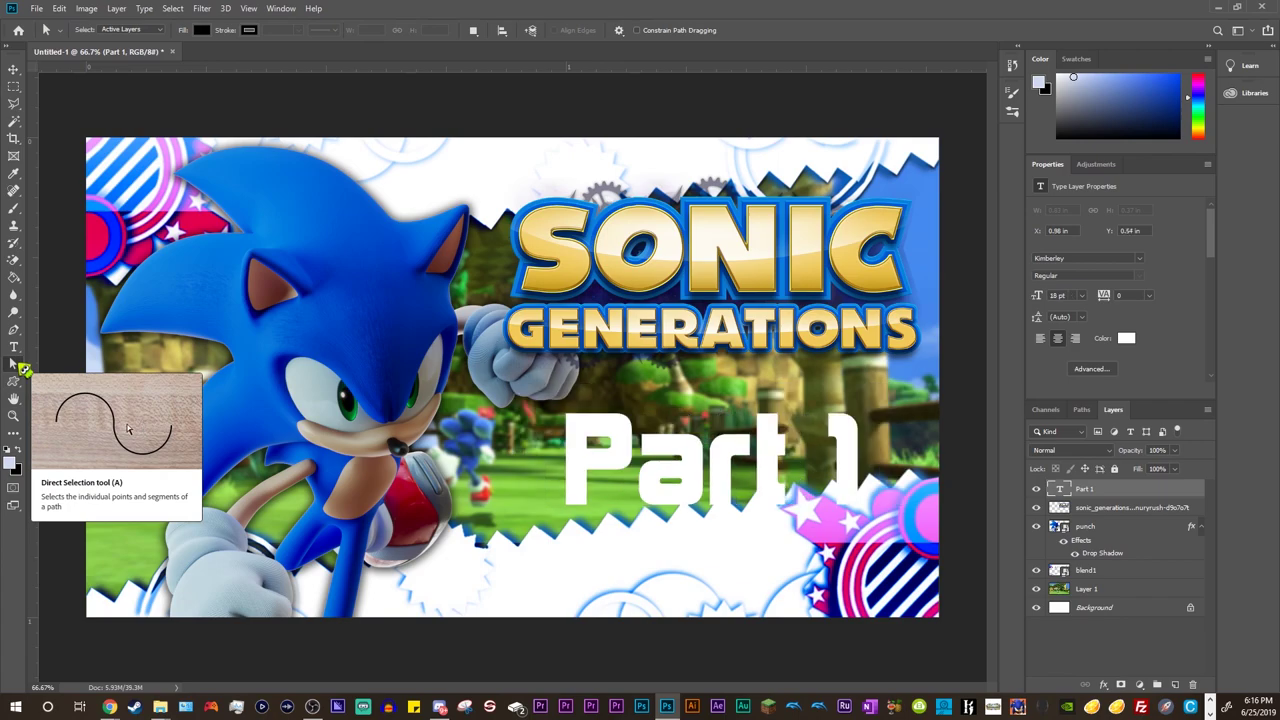
key("ctrl+t")
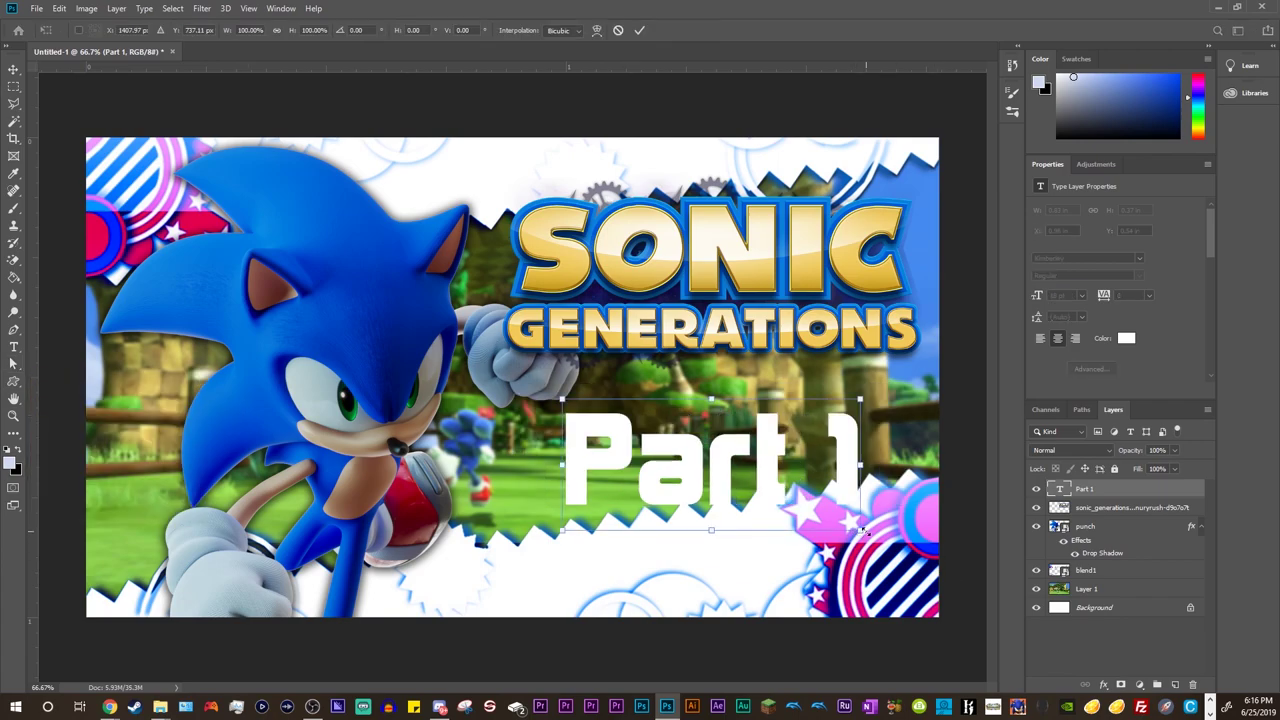
left_click_drag(862, 530, 775, 442)
left_click(14, 364)
Step: Open Blending Options for the Part 1 layer and enable Gradient Overlay
right_click(1063, 489)
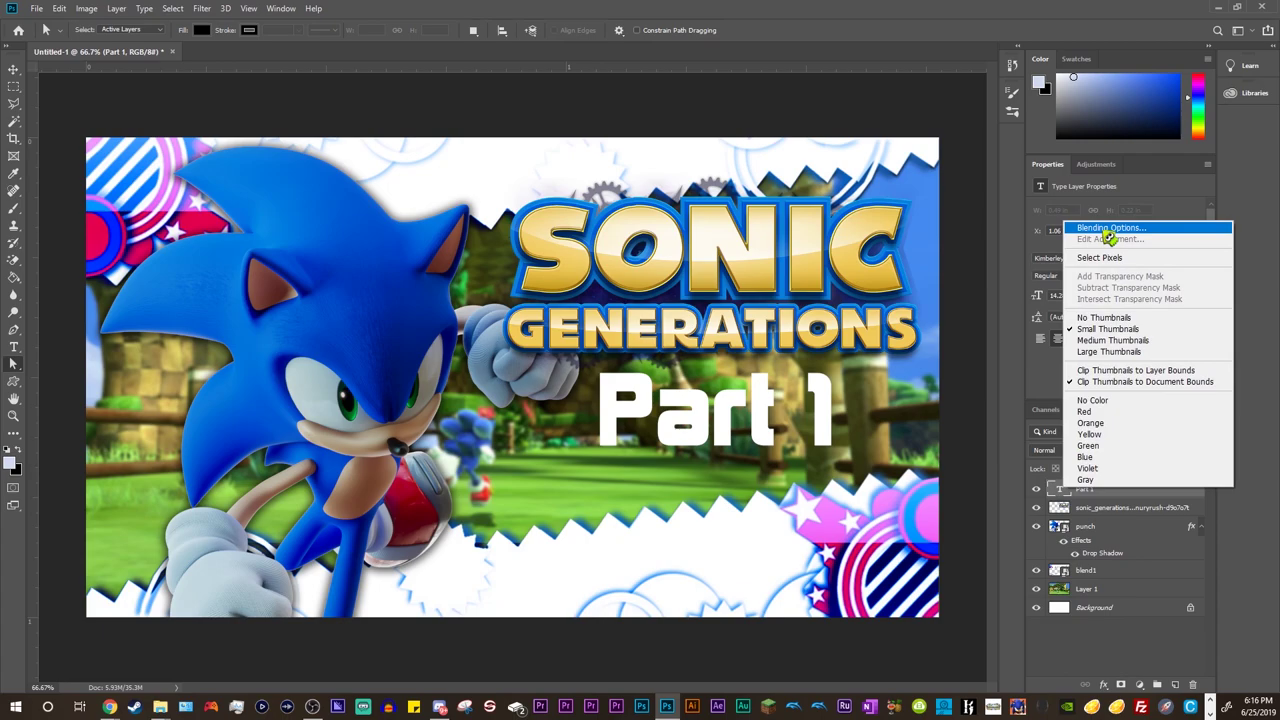
left_click(1110, 229)
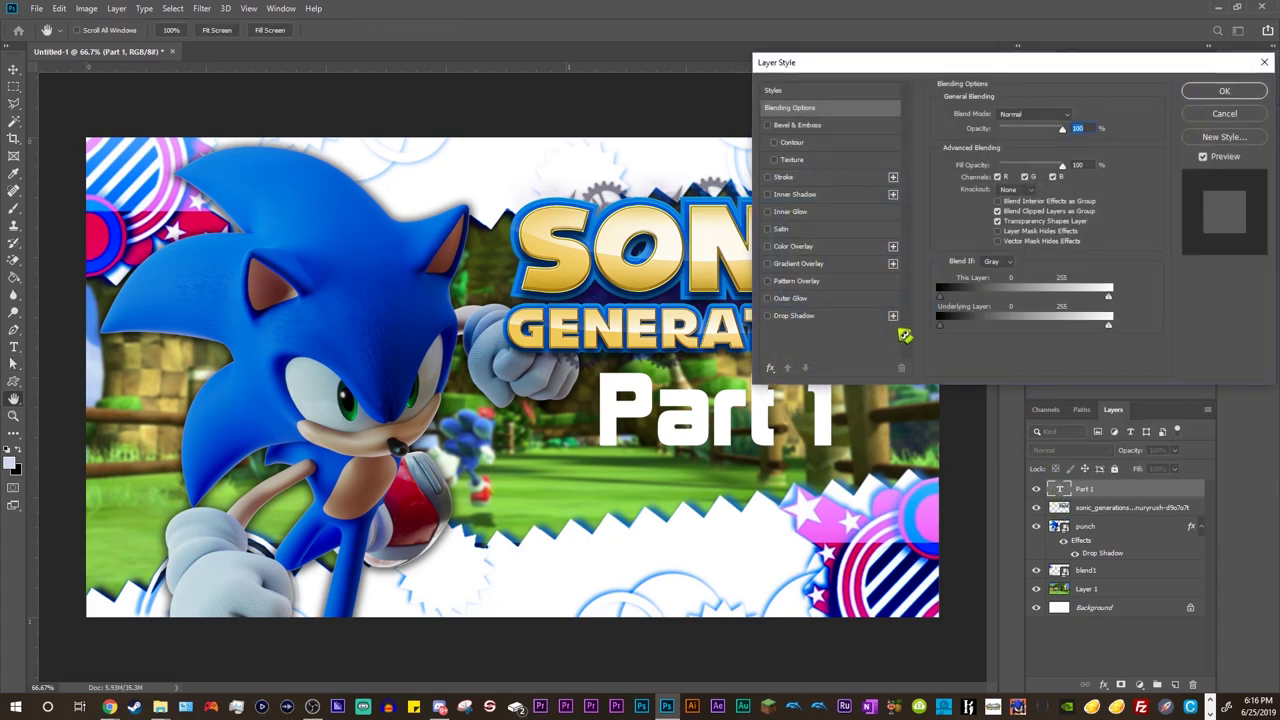
left_click(805, 265)
left_click(1016, 150)
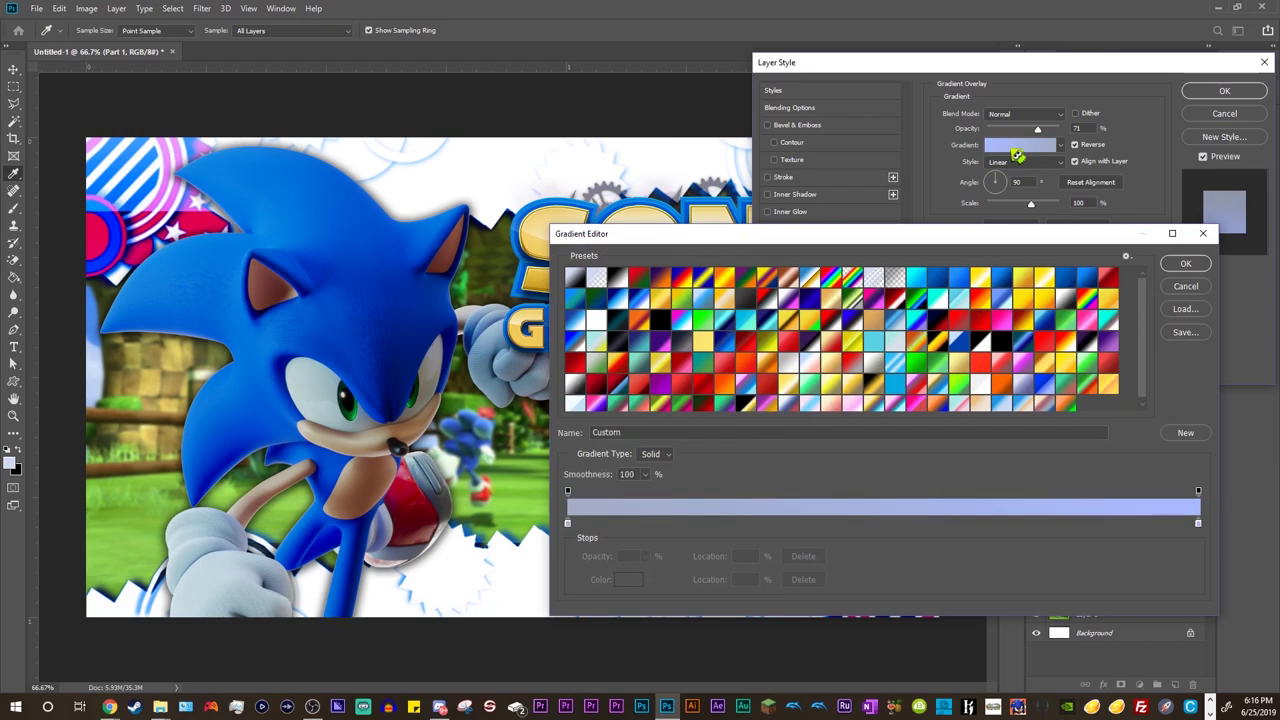
left_click(1185, 286)
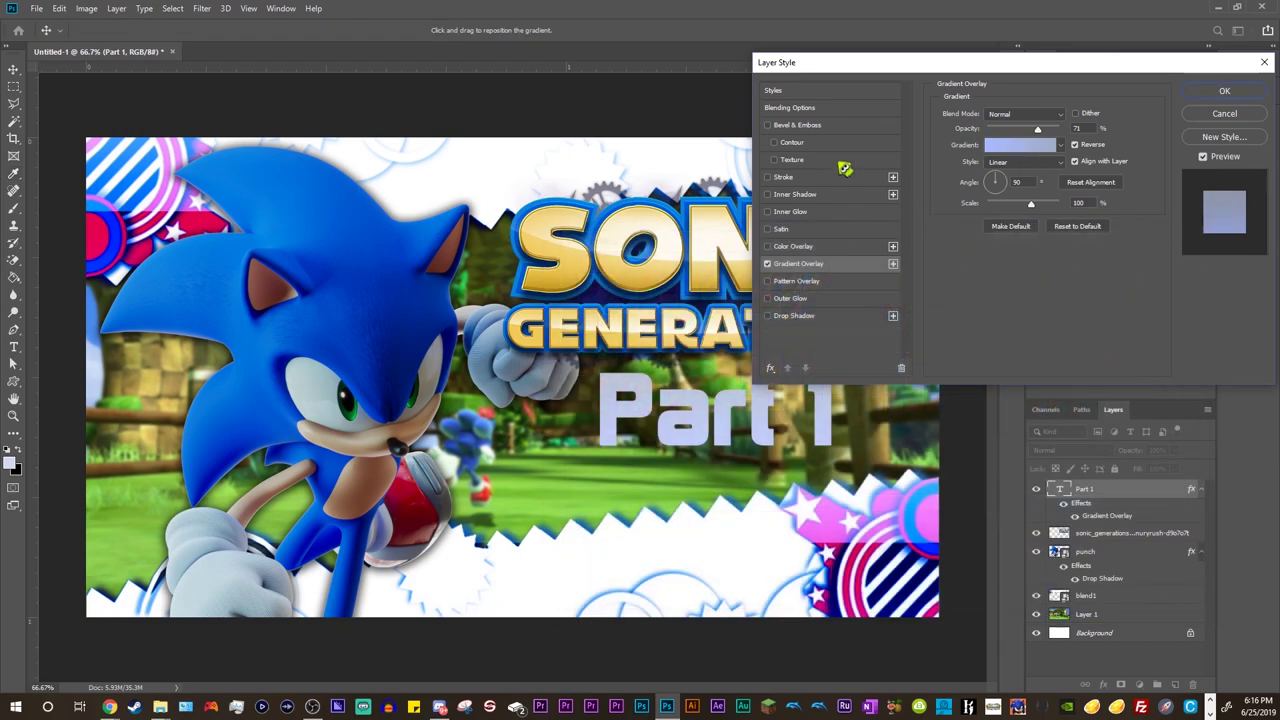
Step: Raise the Gradient Overlay opacity to 100% and bring up its Gradient Editor
left_click(794, 92)
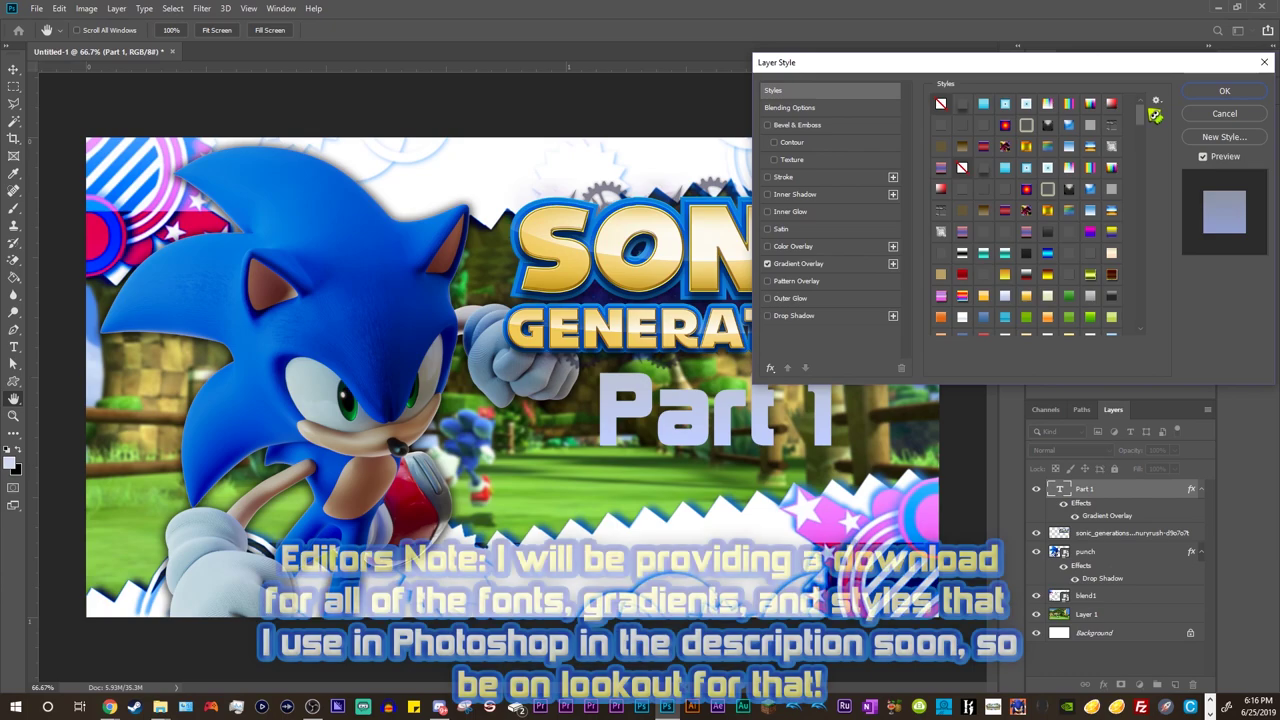
left_click_drag(1145, 188, 1150, 335)
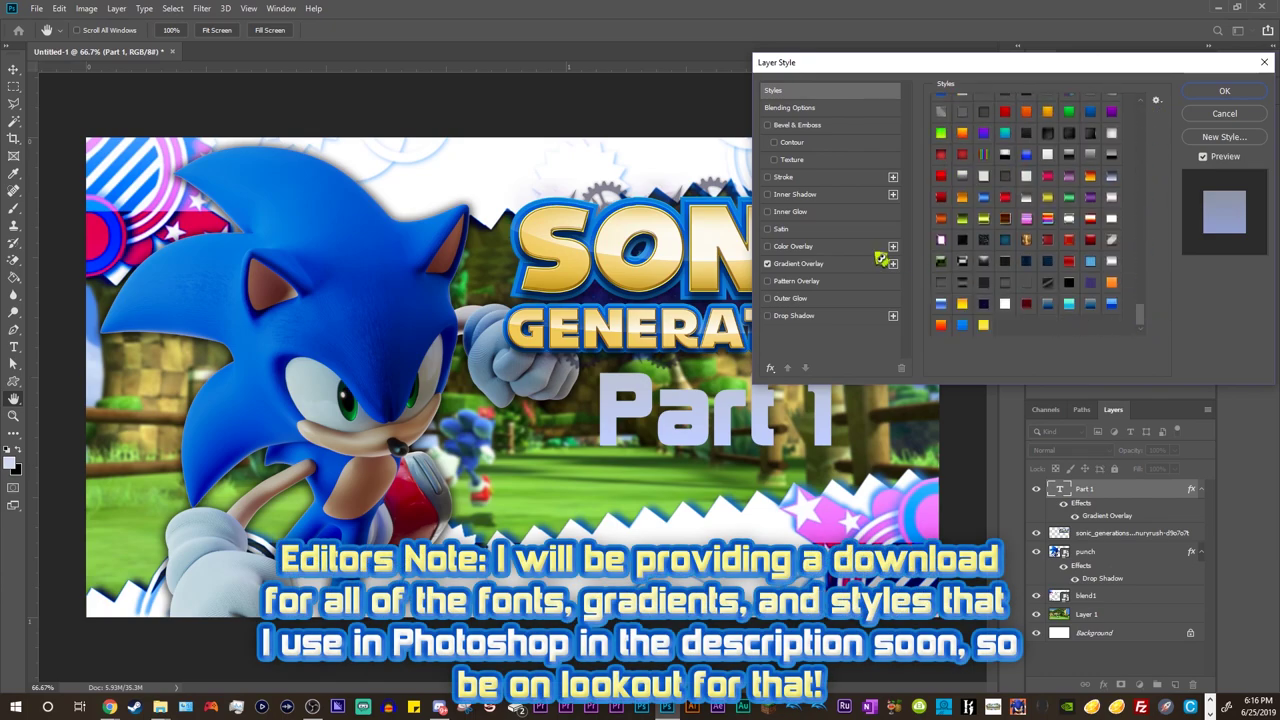
left_click(792, 268)
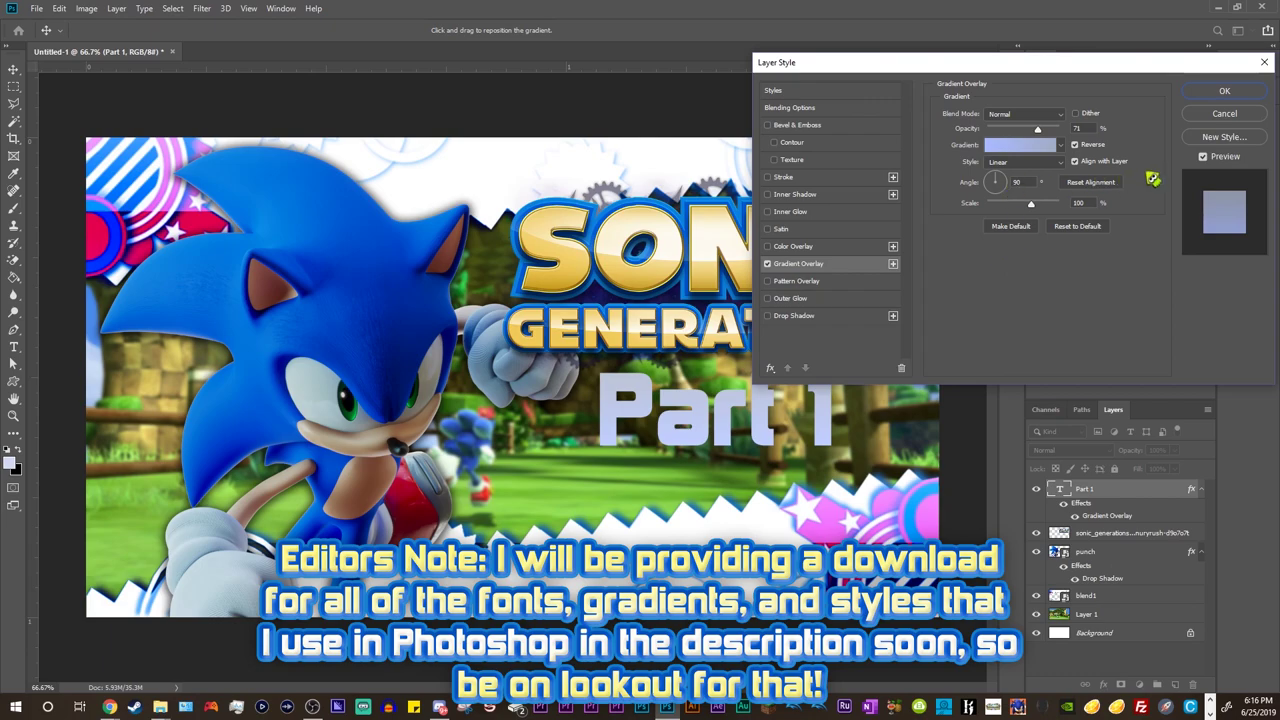
left_click_drag(1037, 129, 1060, 129)
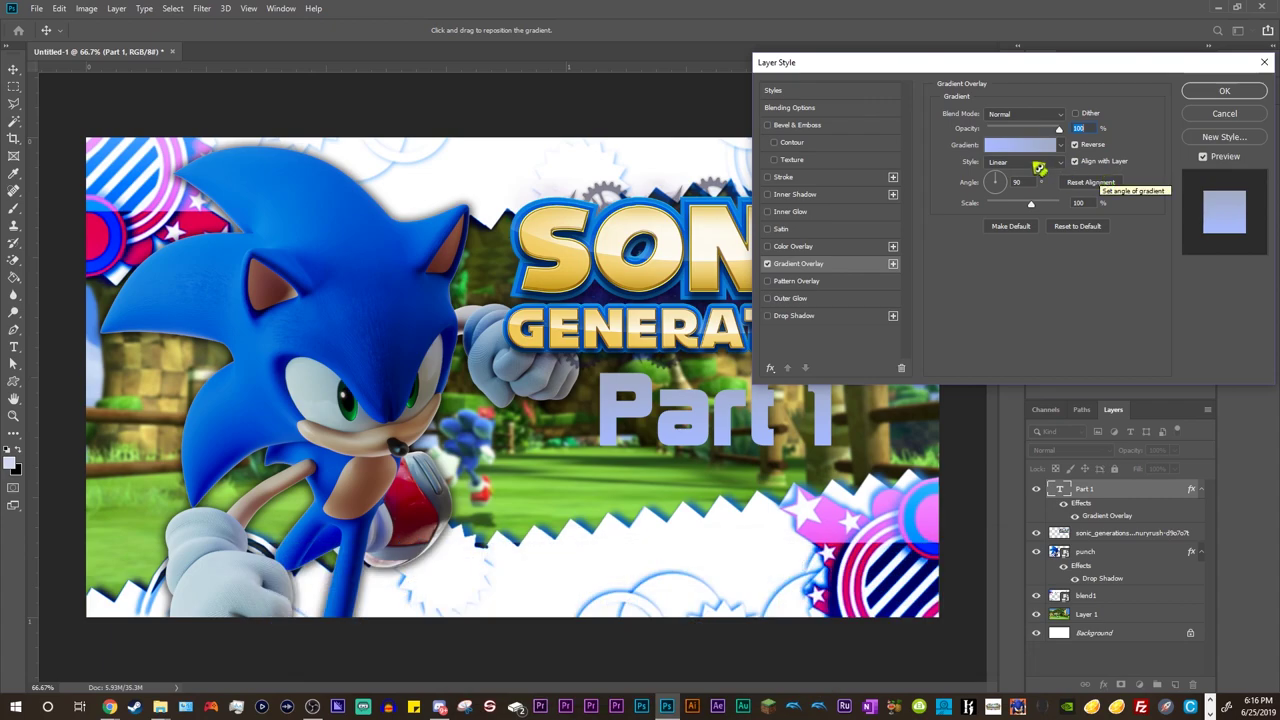
left_click(1025, 148)
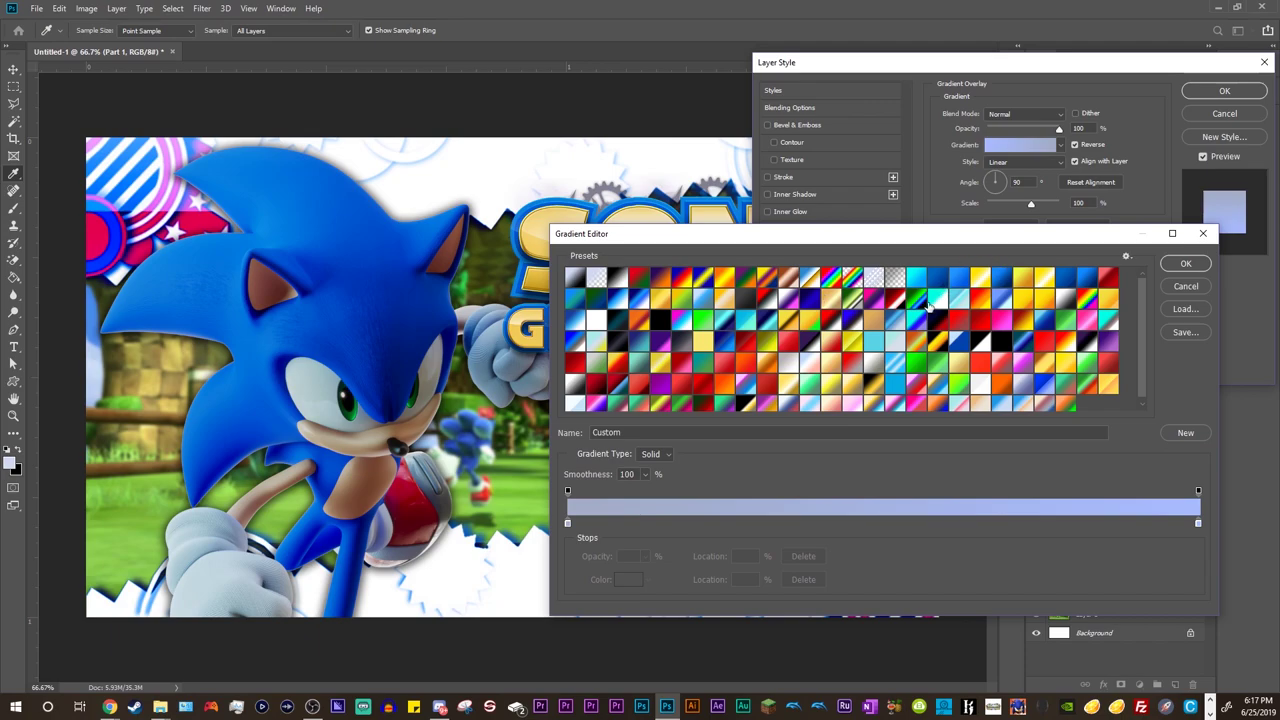
Step: Load the Blue, Yellow, Blue preset and recolour its left stop white and middle stop grey
left_click(721, 277)
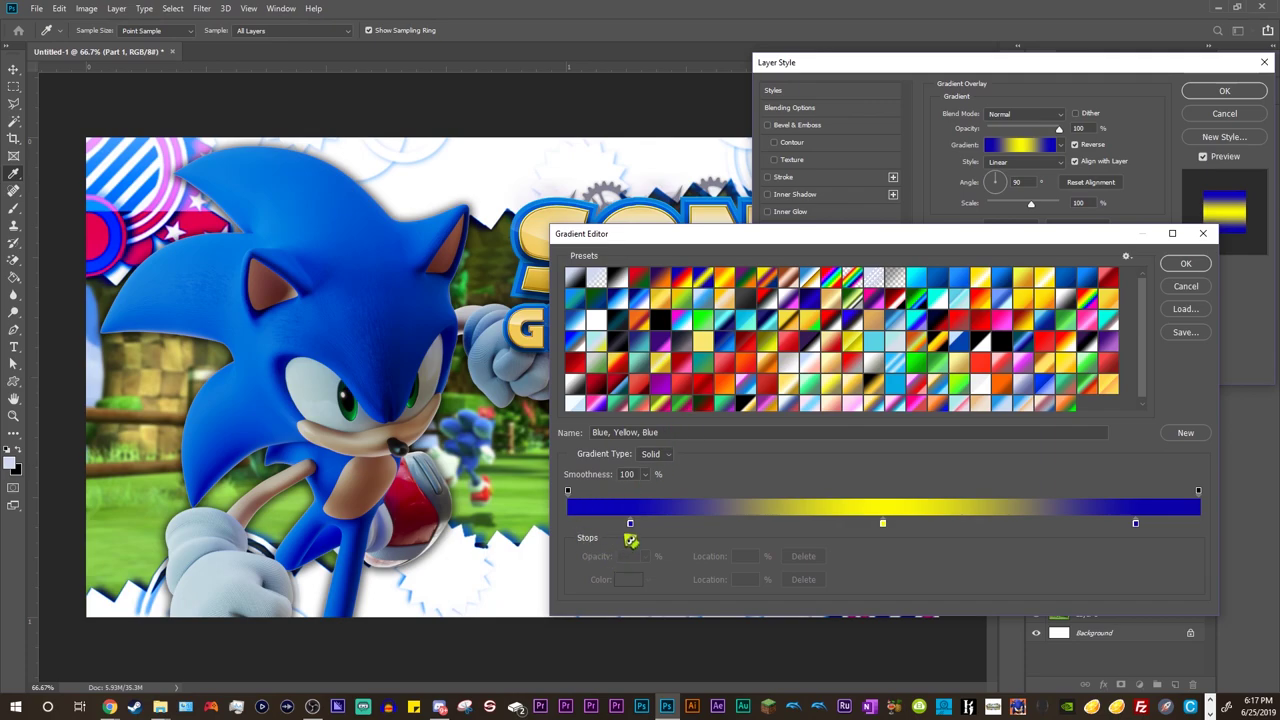
double_click(630, 523)
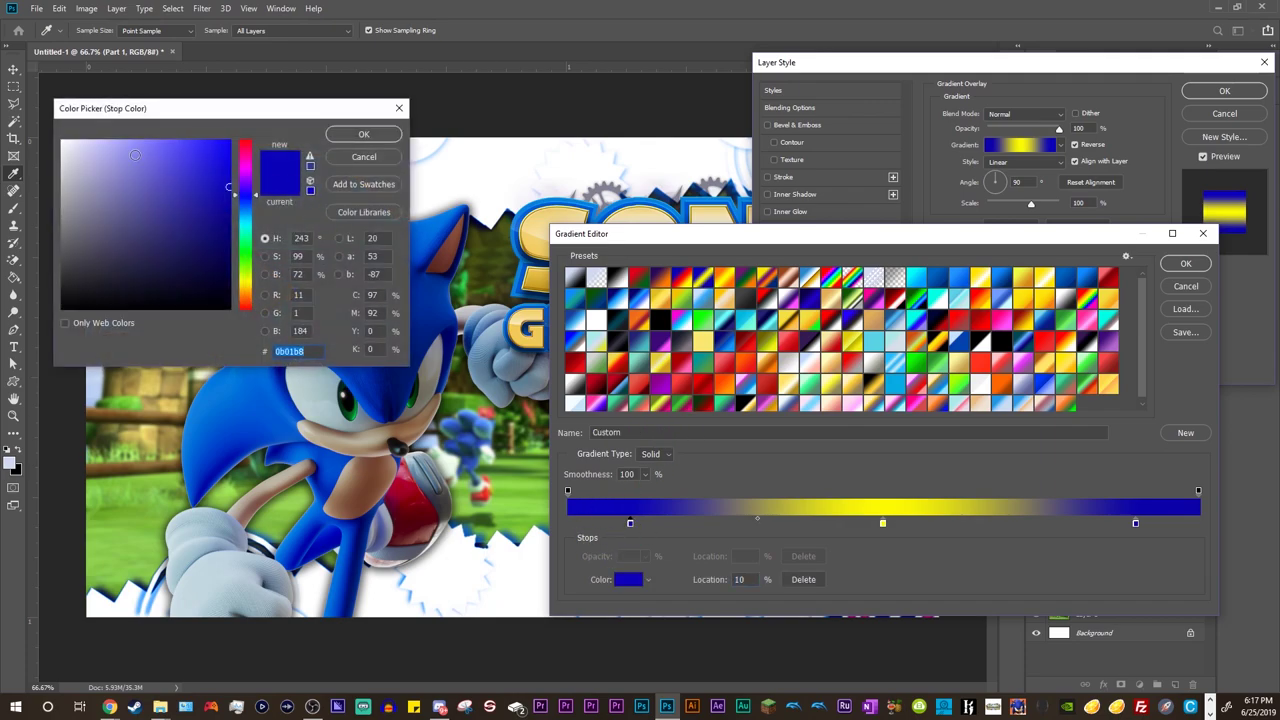
left_click_drag(135, 155, 56, 131)
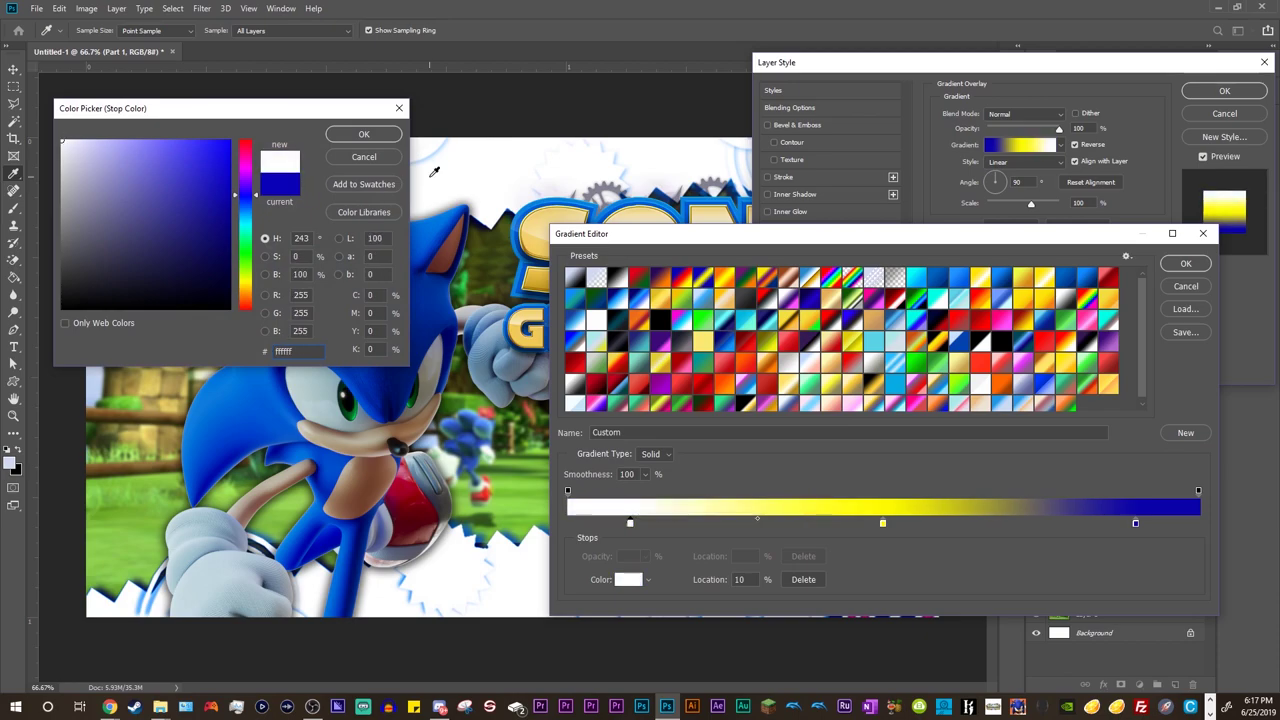
left_click(364, 134)
left_click(882, 523)
double_click(884, 525)
left_click_drag(110, 247, 62, 217)
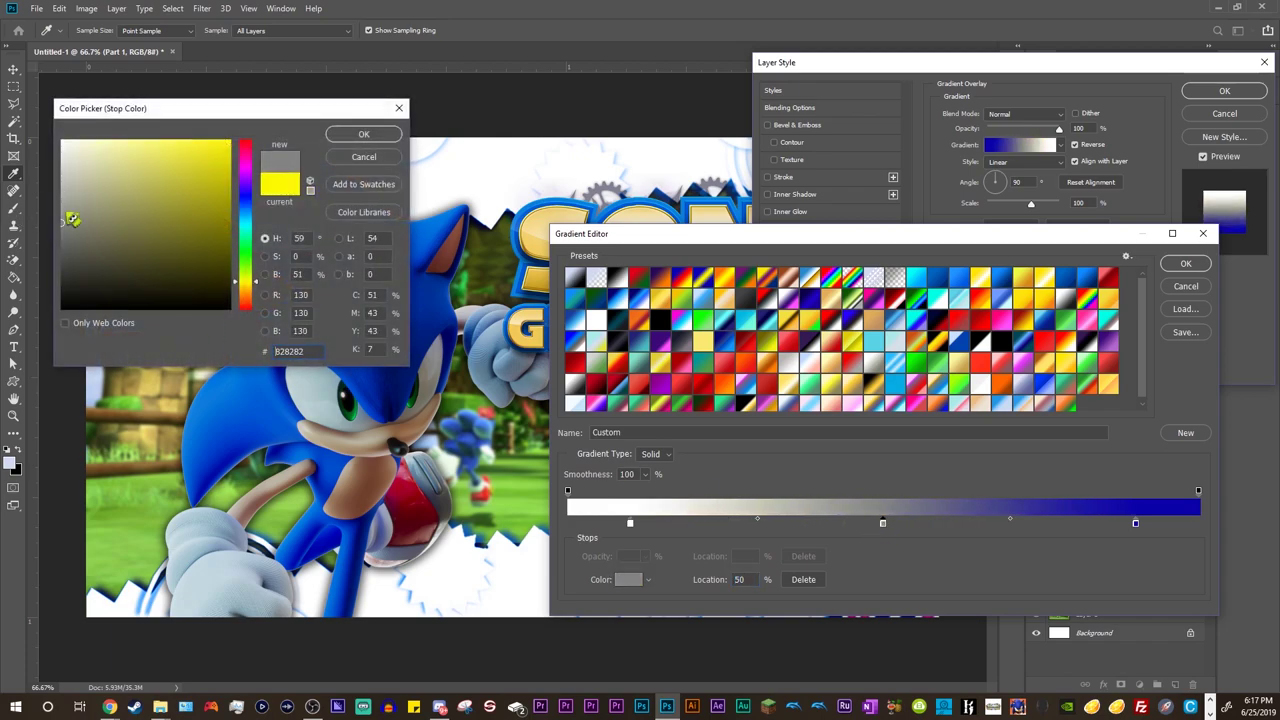
left_click(380, 139)
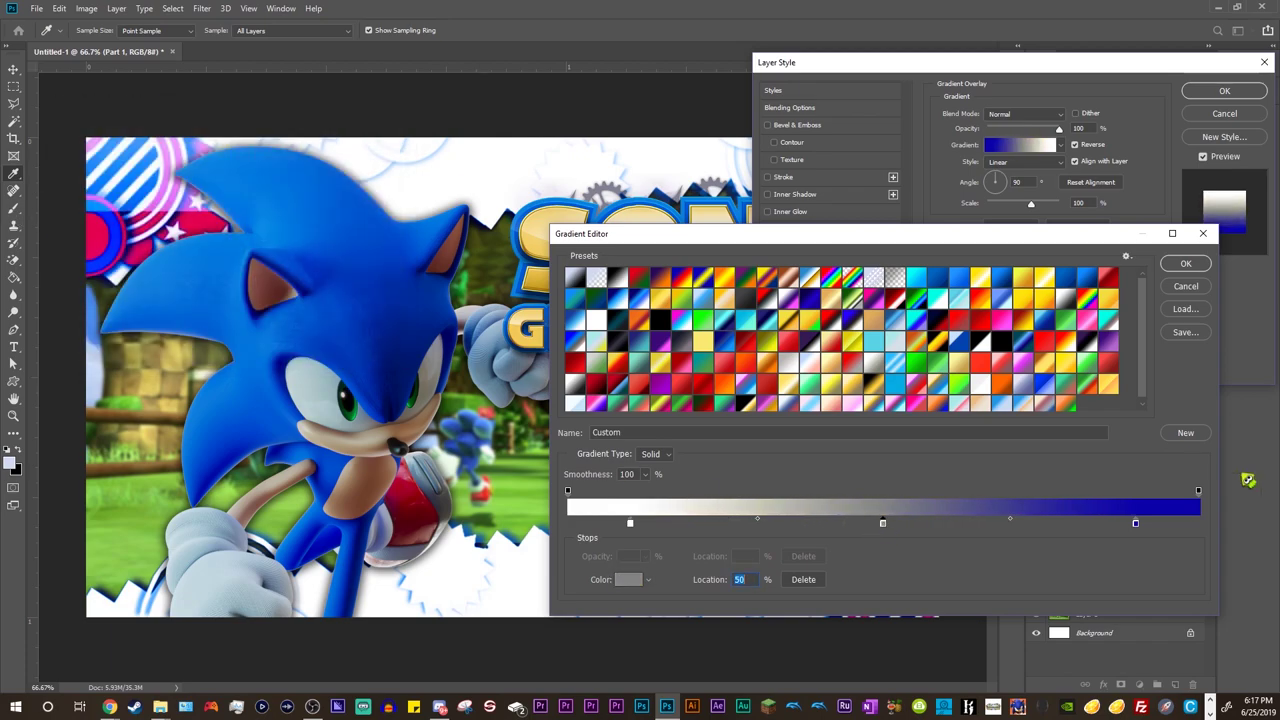
Step: Make the right stop black and save the white-grey-black gradient as a new preset
left_click(1135, 524)
double_click(1135, 524)
left_click_drag(133, 255, 34, 345)
left_click(364, 134)
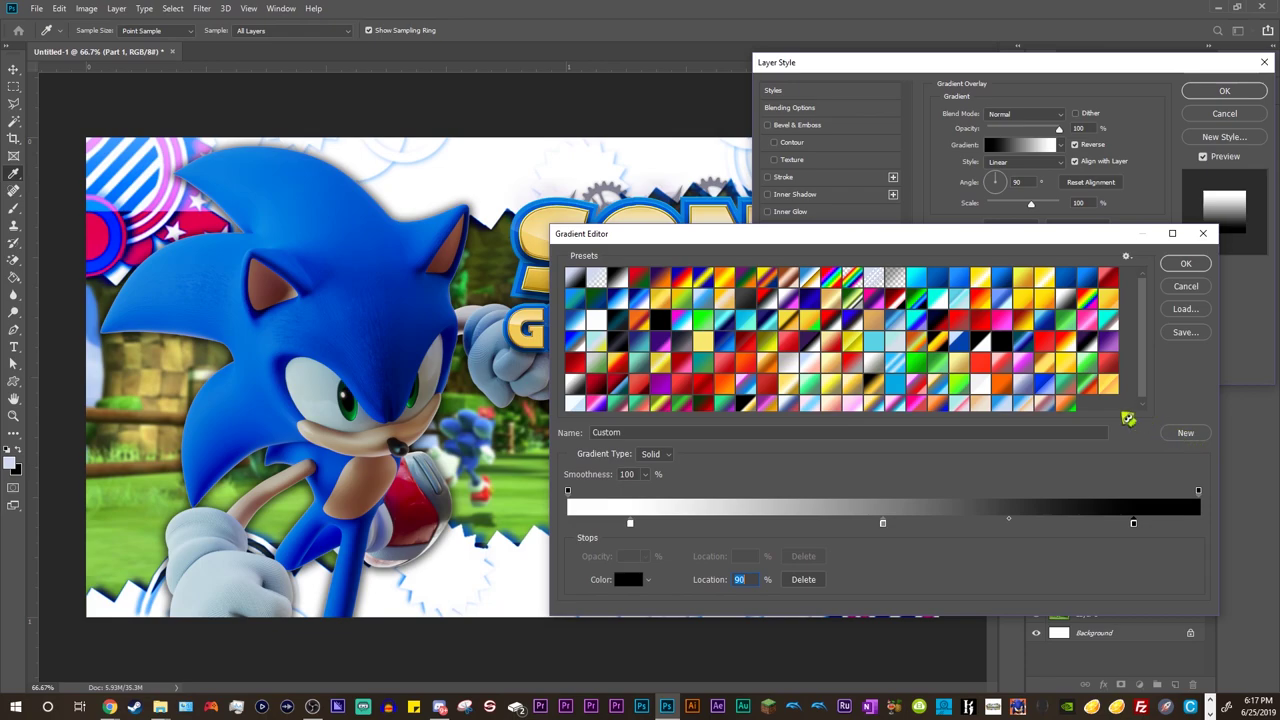
left_click(1180, 432)
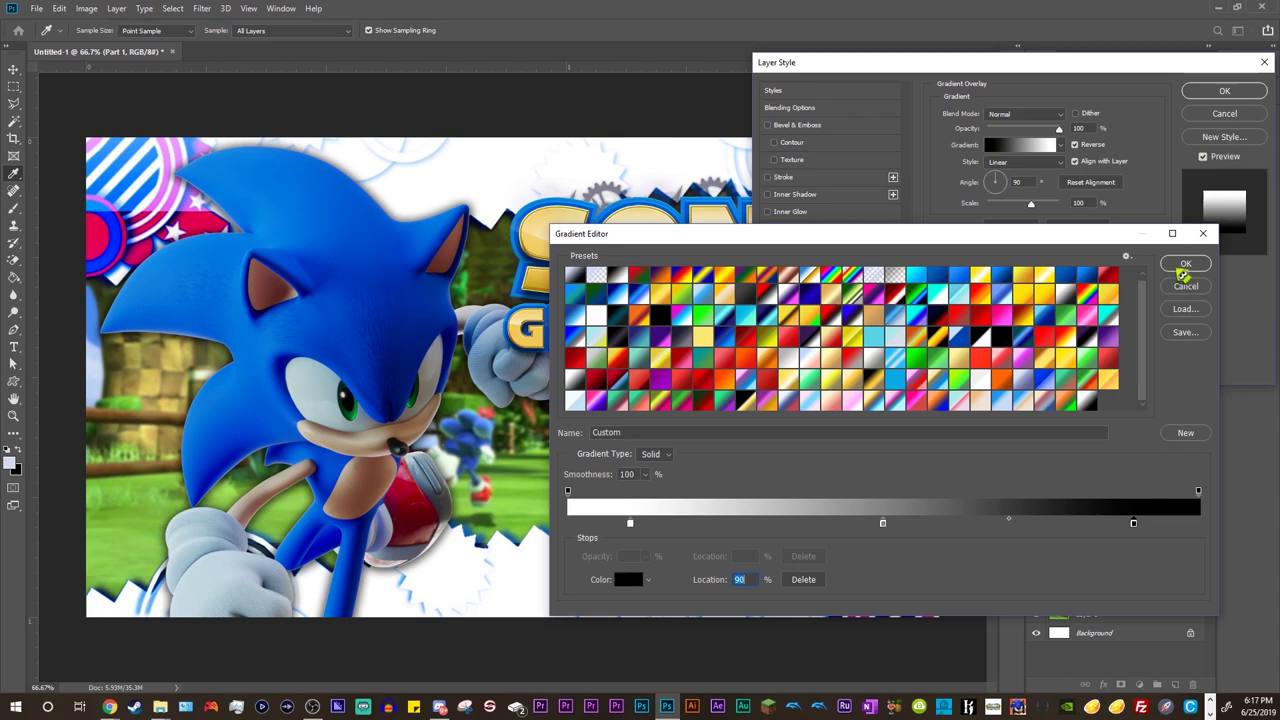
Step: Apply the white-to-black gradient, then replace it with the Gold preset on Part 1
left_click(1184, 265)
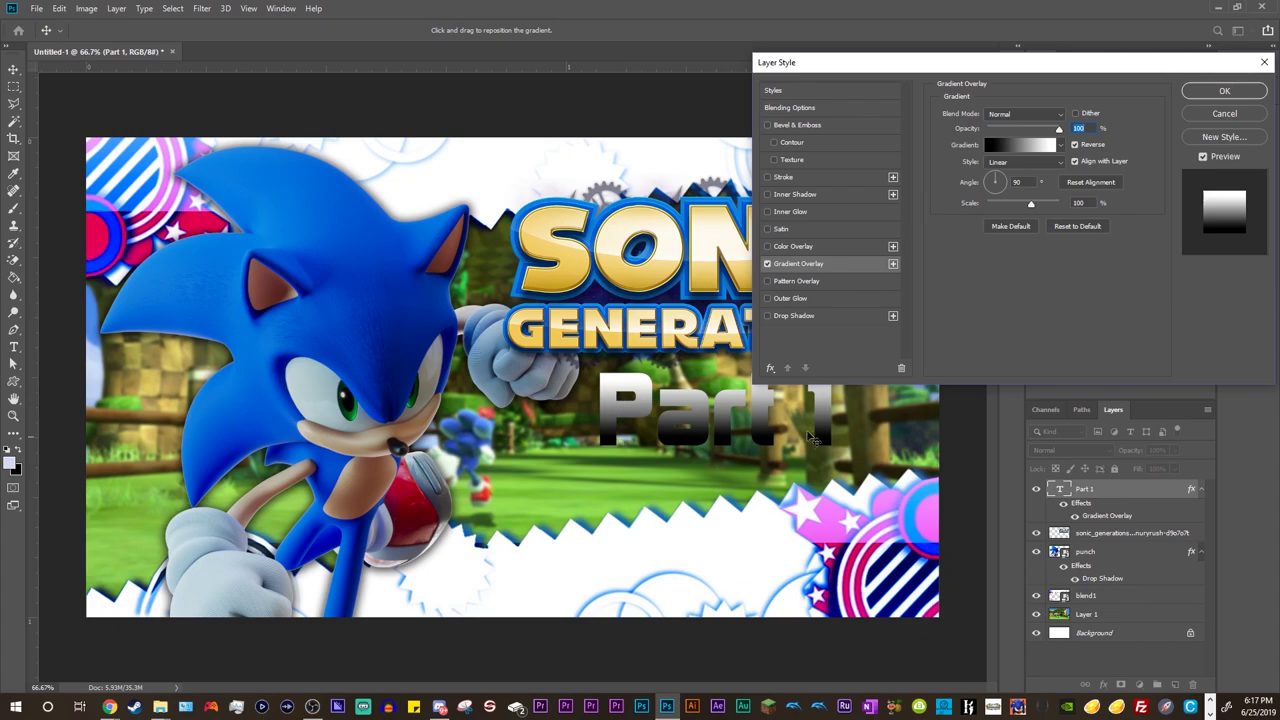
left_click(1010, 146)
left_click_drag(645, 230, 622, 462)
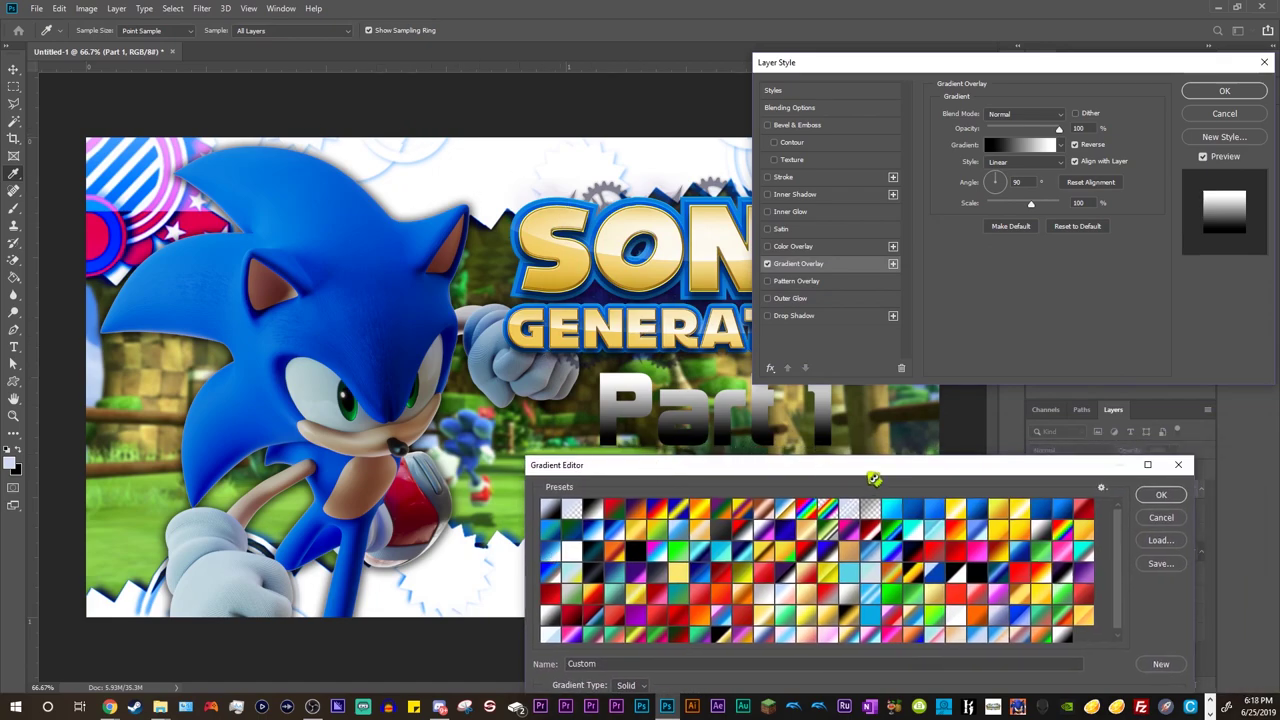
left_click_drag(874, 467, 909, 210)
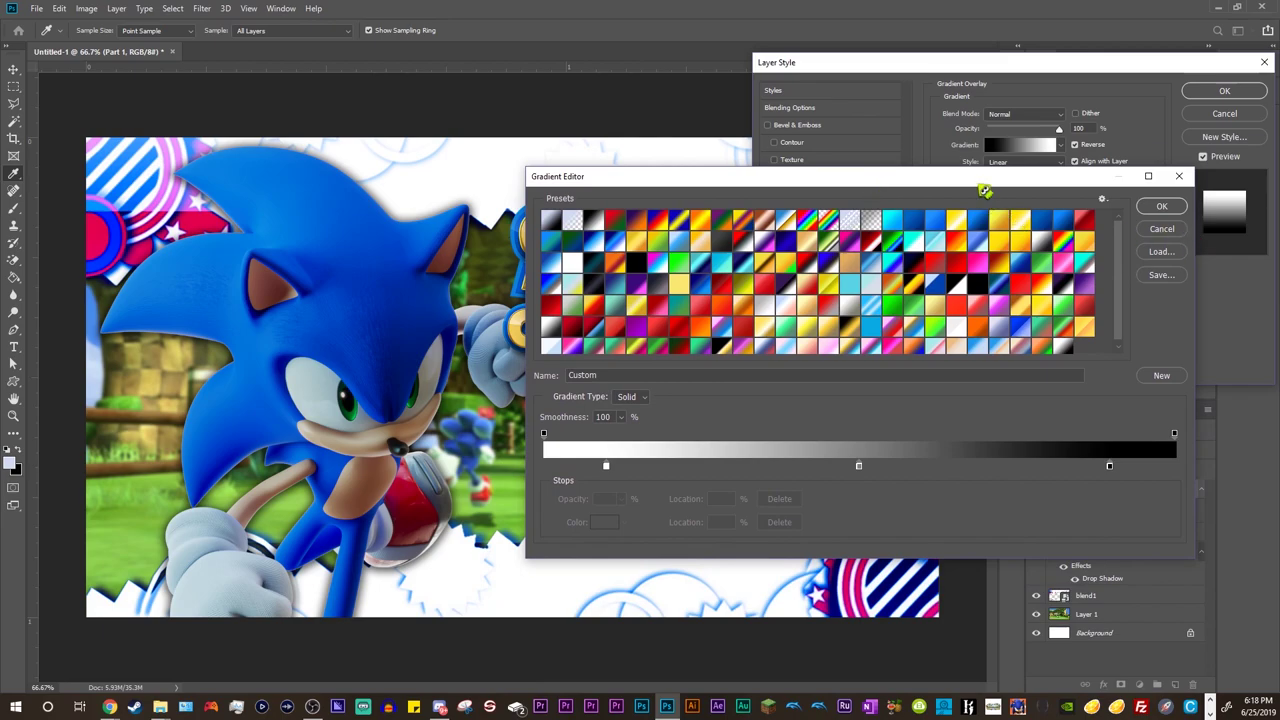
left_click_drag(984, 185, 1079, 127)
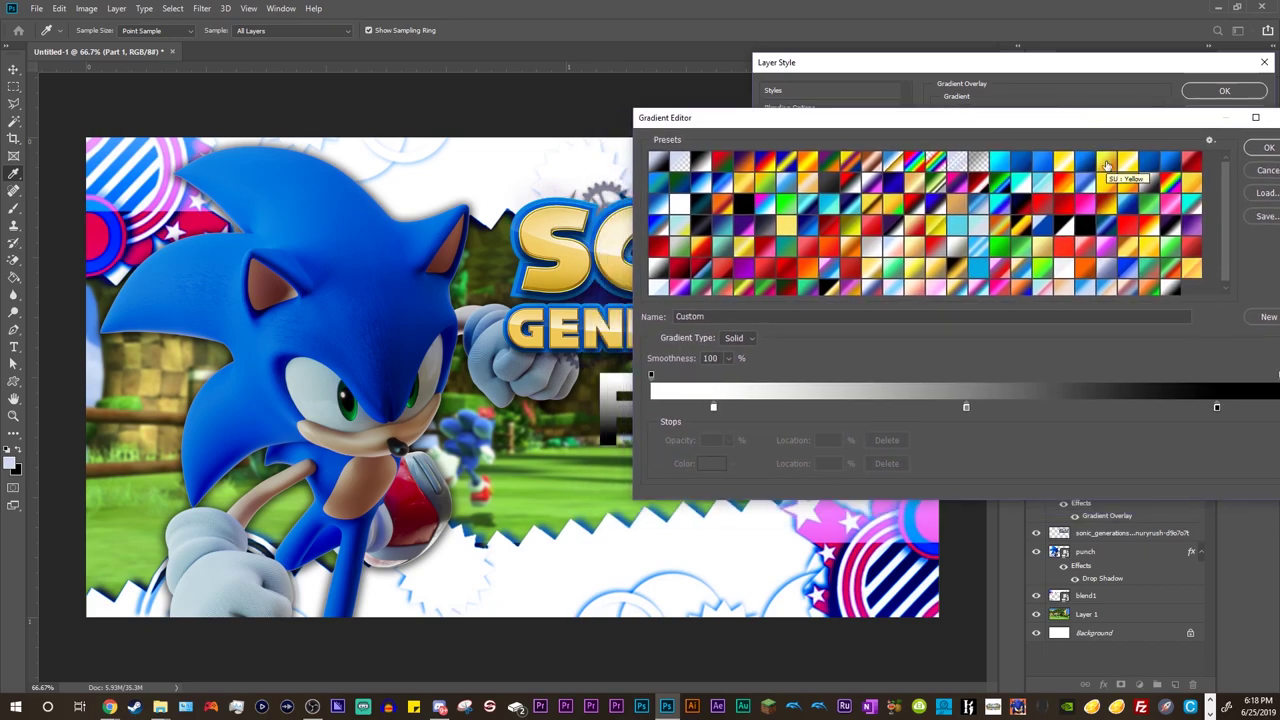
left_click(1107, 163)
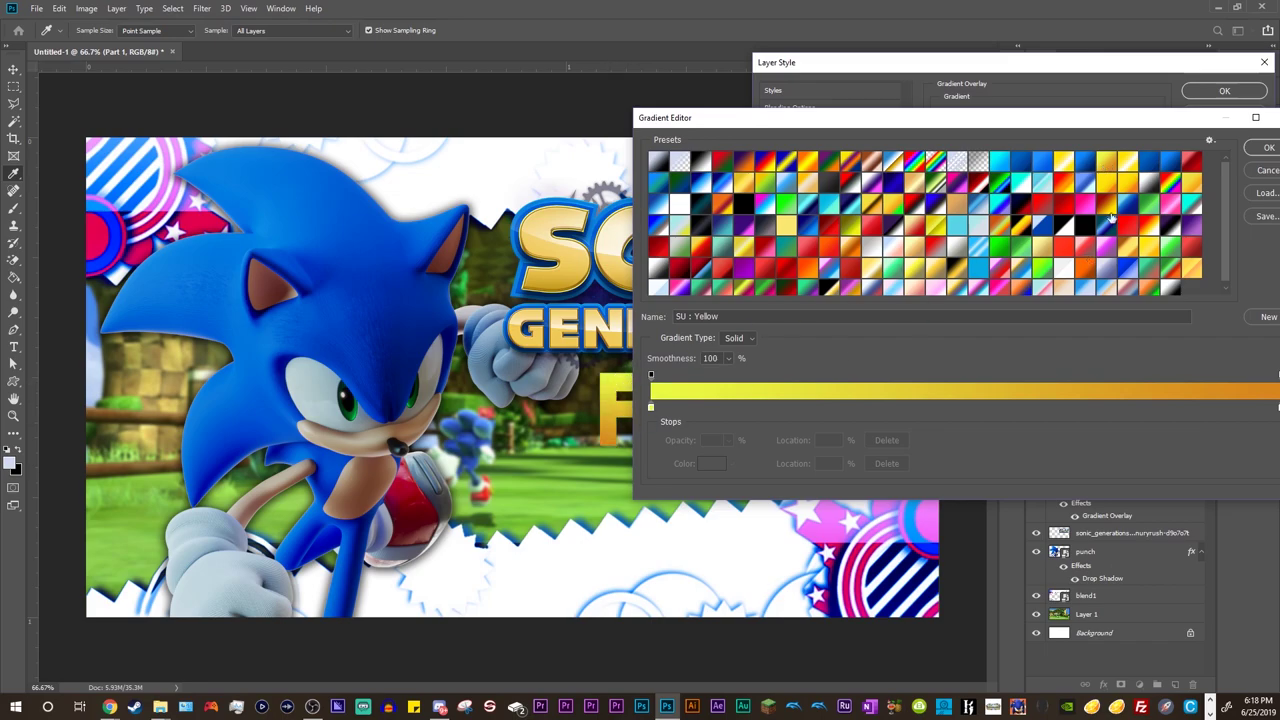
left_click(1126, 163)
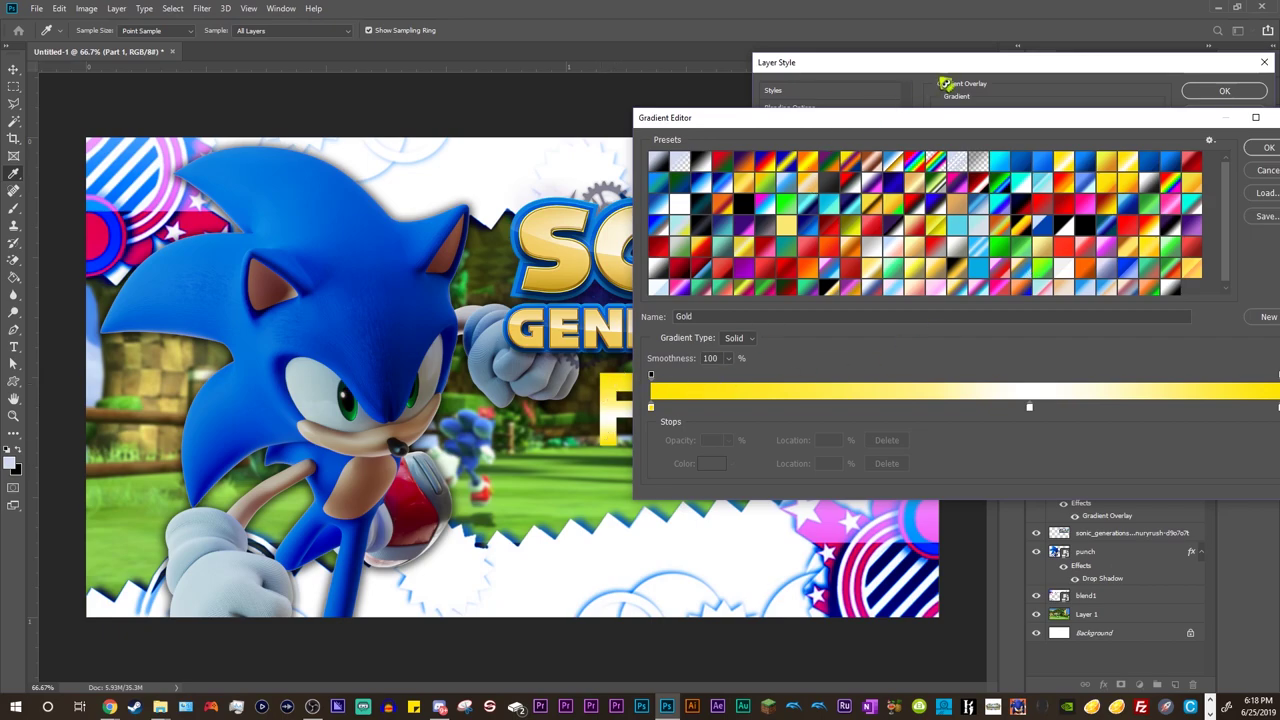
left_click(1264, 150)
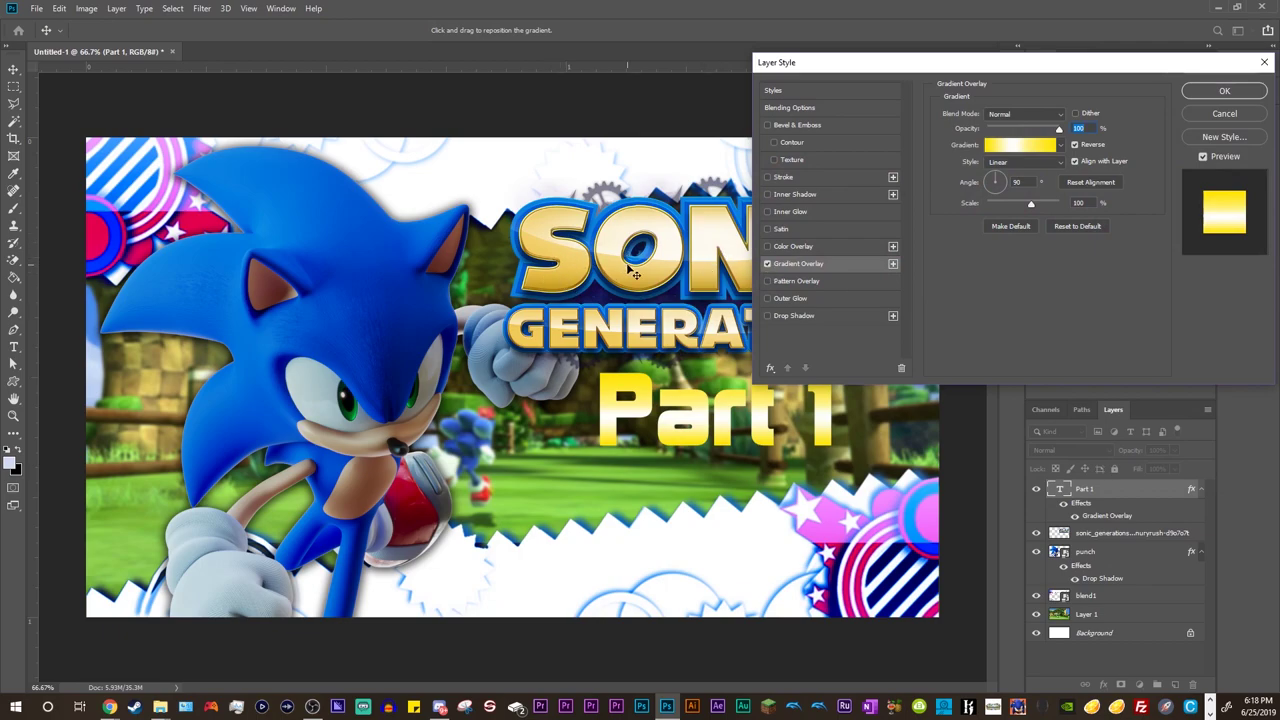
Step: Lower the Gold gradient overlay opacity to 50%, keeping the Linear style
left_click_drag(1058, 129, 1029, 135)
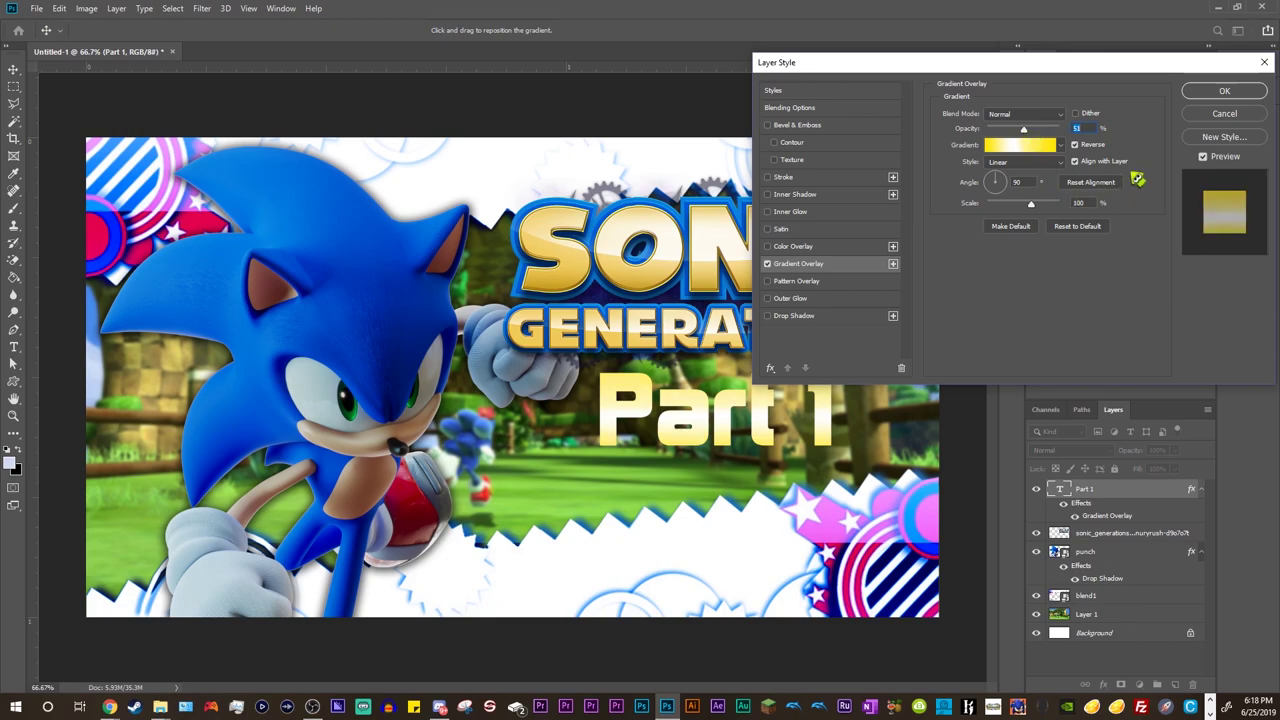
double_click(1104, 148)
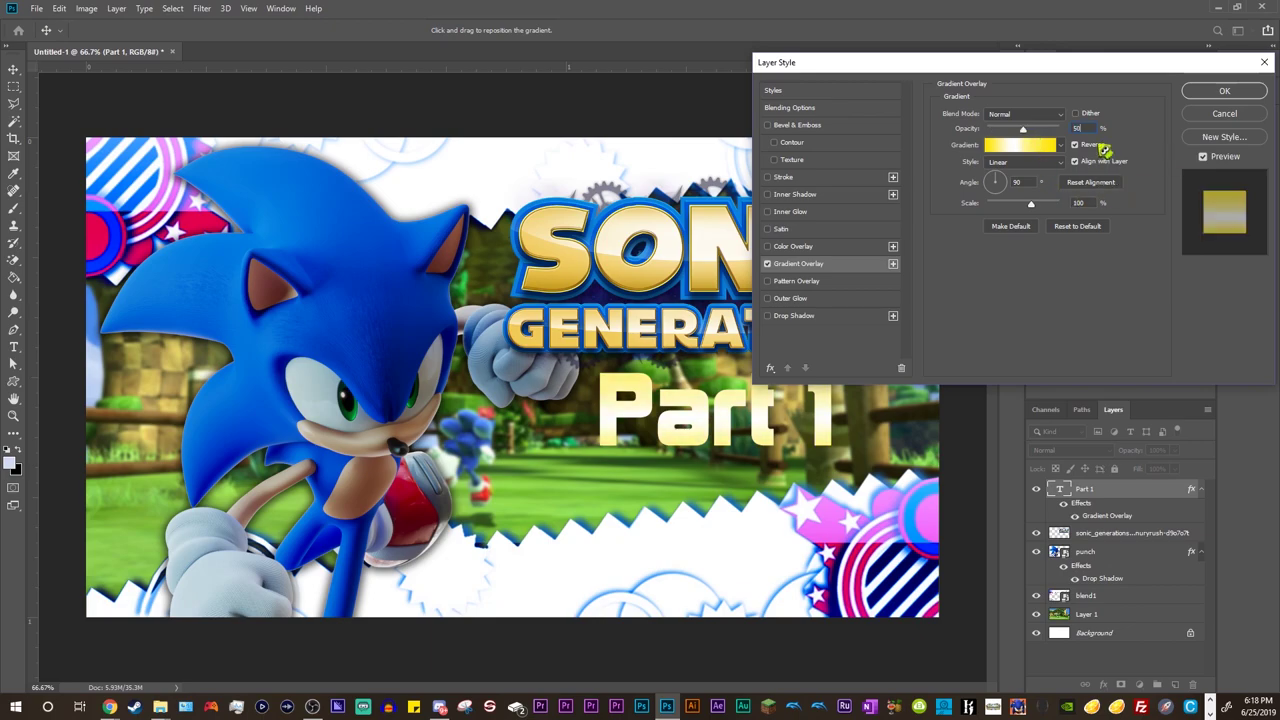
left_click(1020, 163)
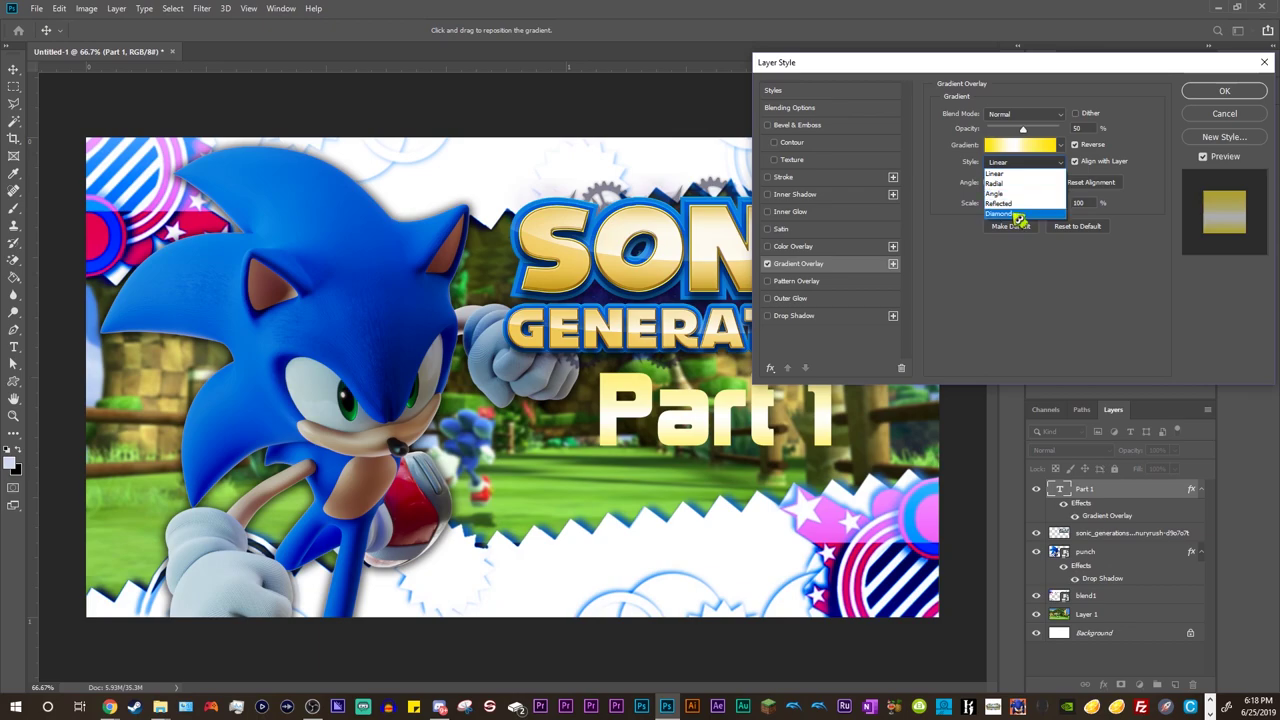
left_click(1003, 171)
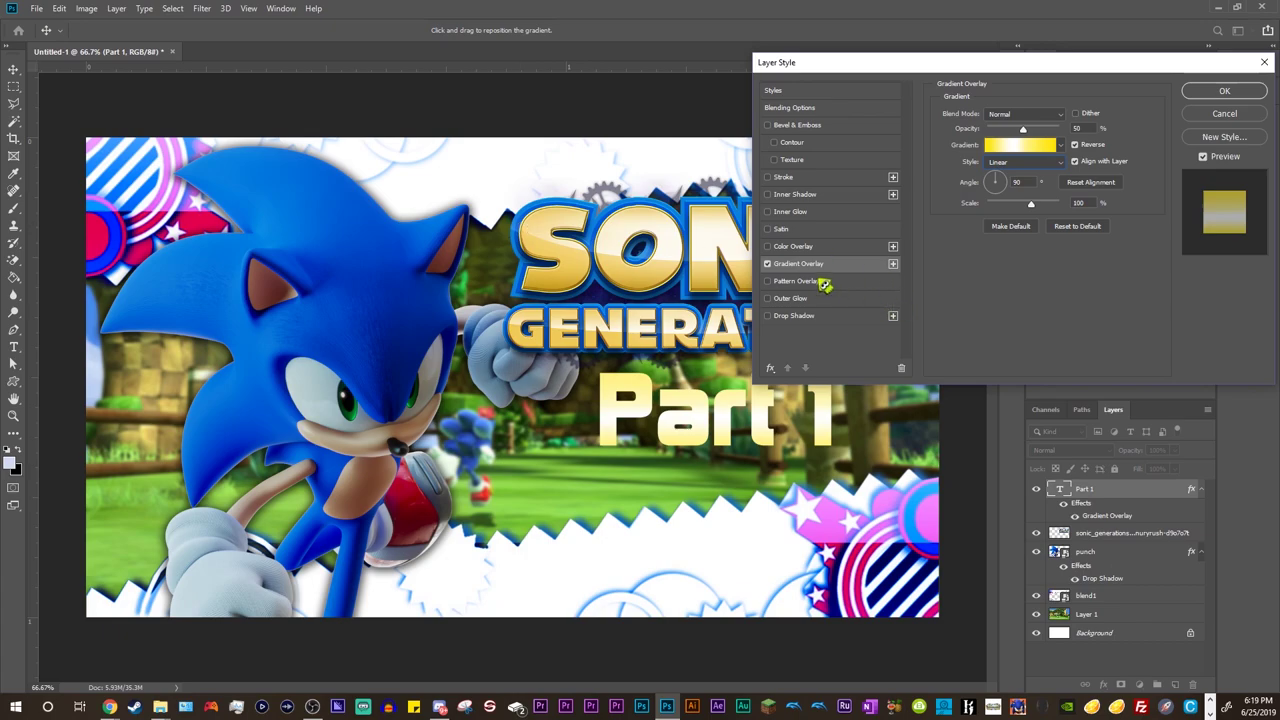
Step: Add two strokes, making the second 10 px with blue sampled from the SONIC logo
left_click(894, 178)
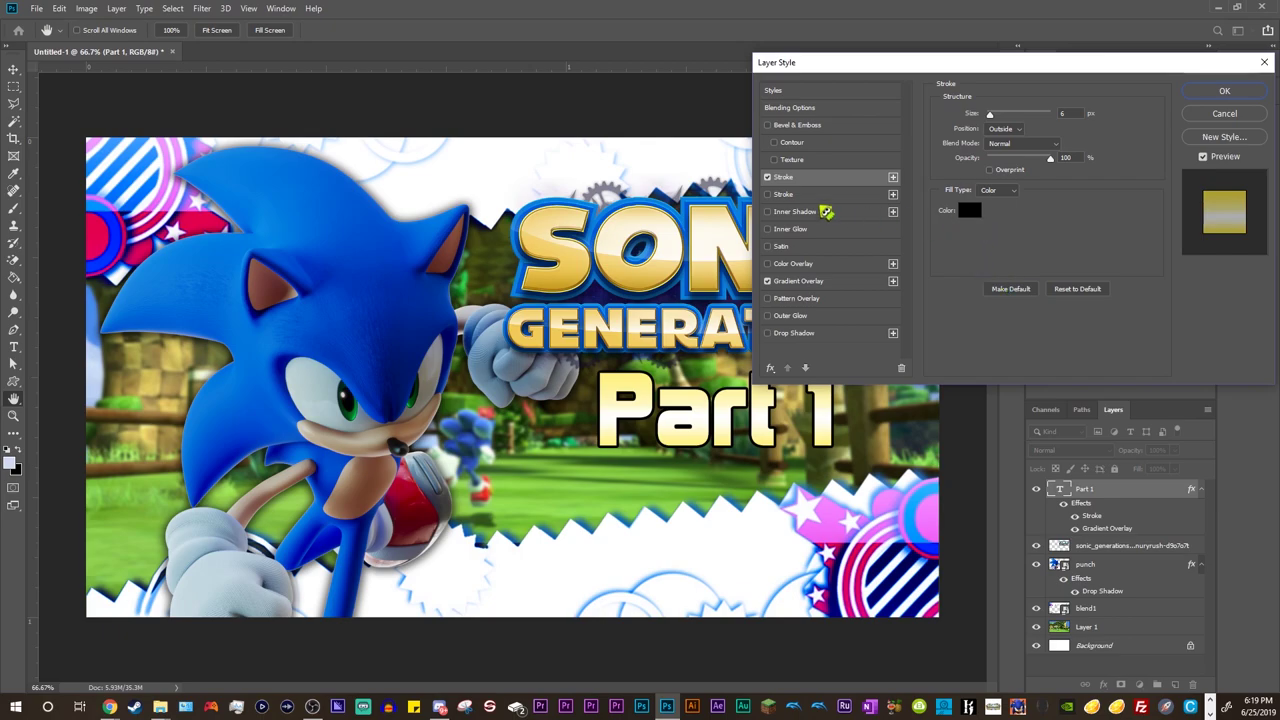
left_click(768, 194)
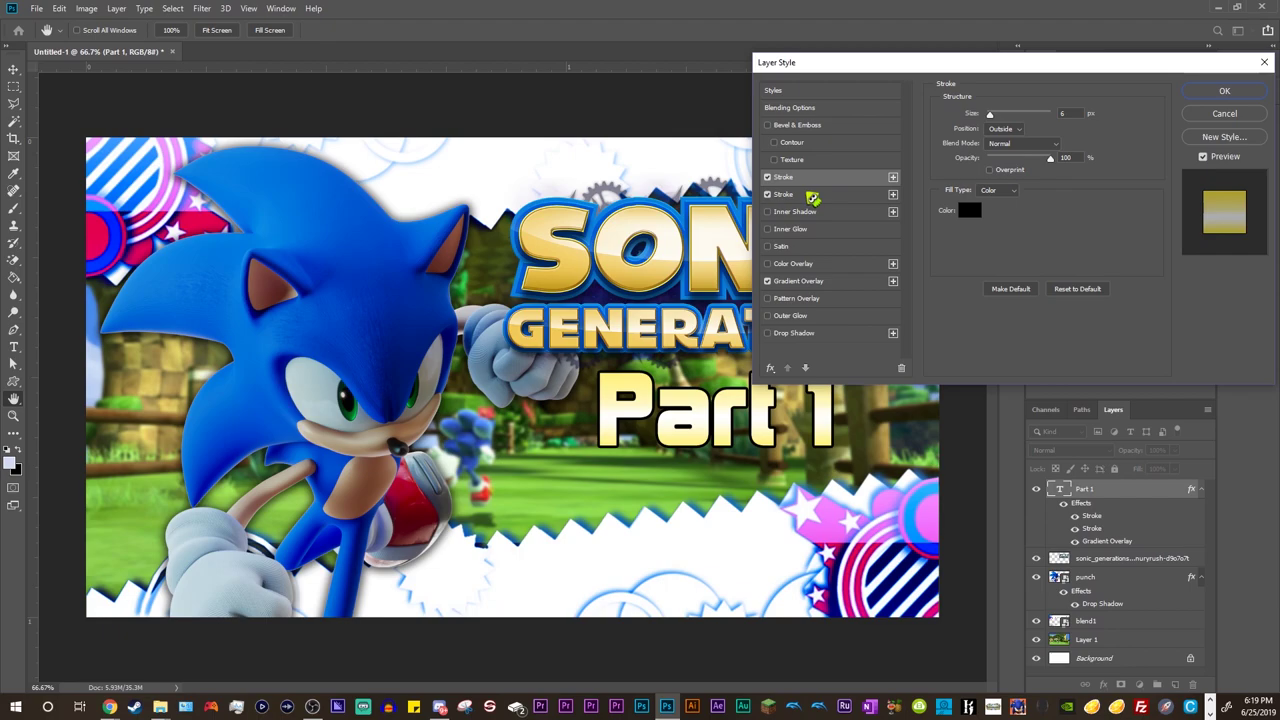
left_click(815, 198)
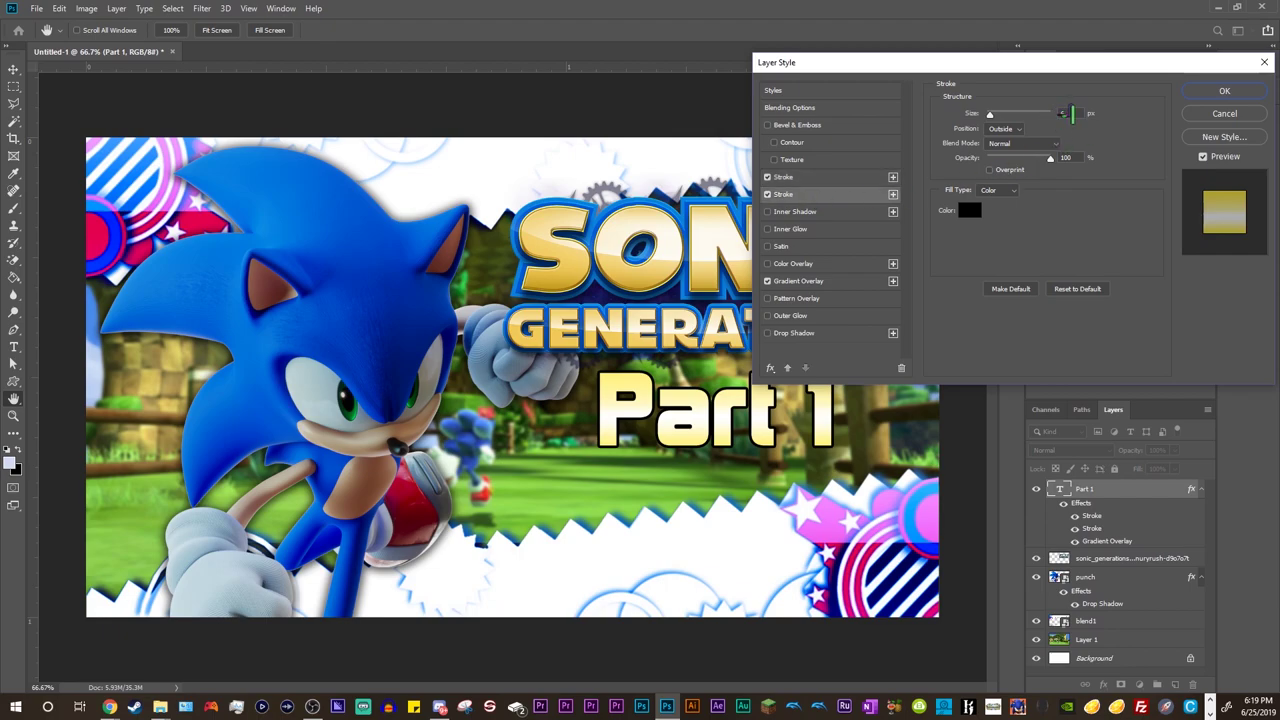
left_click(1060, 116)
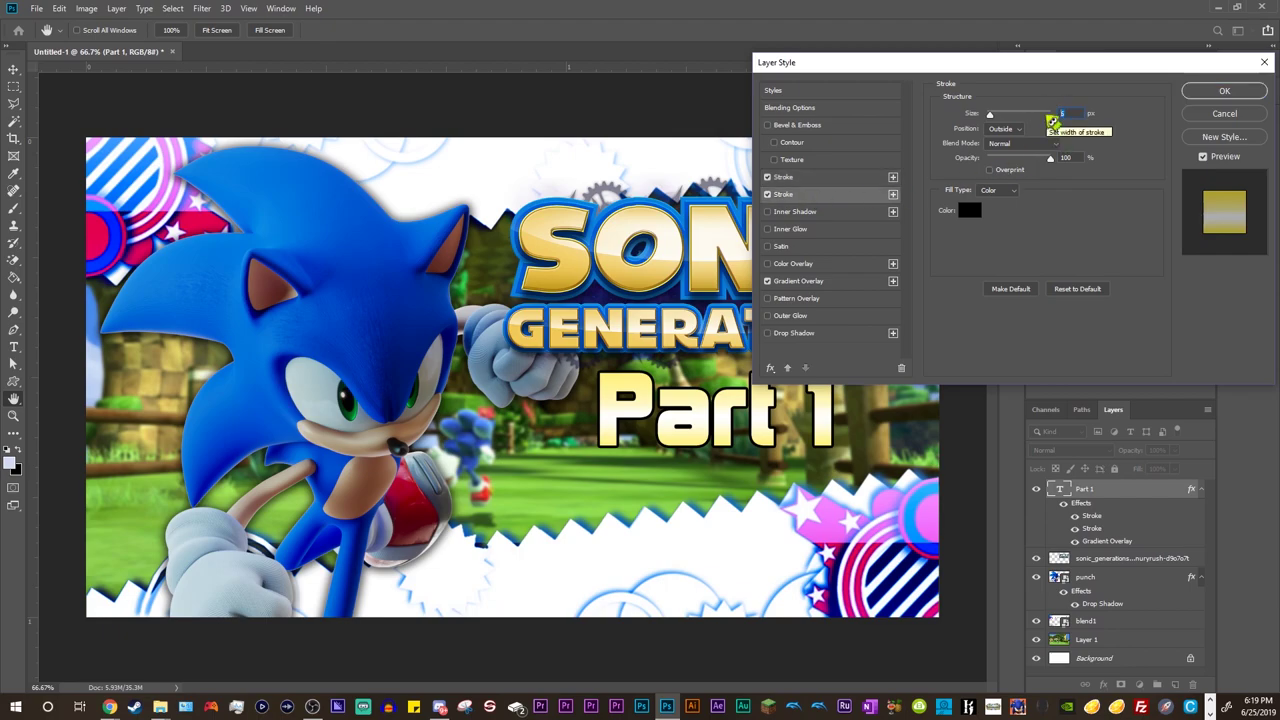
type("10")
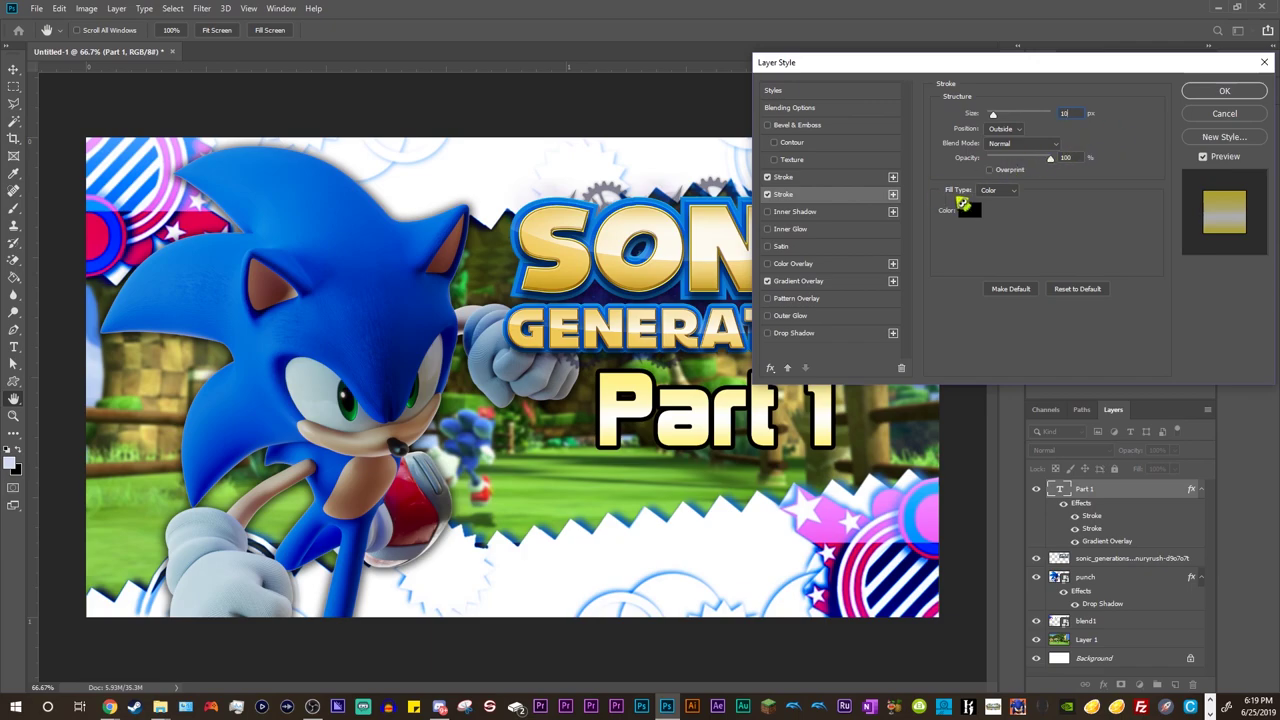
left_click(969, 210)
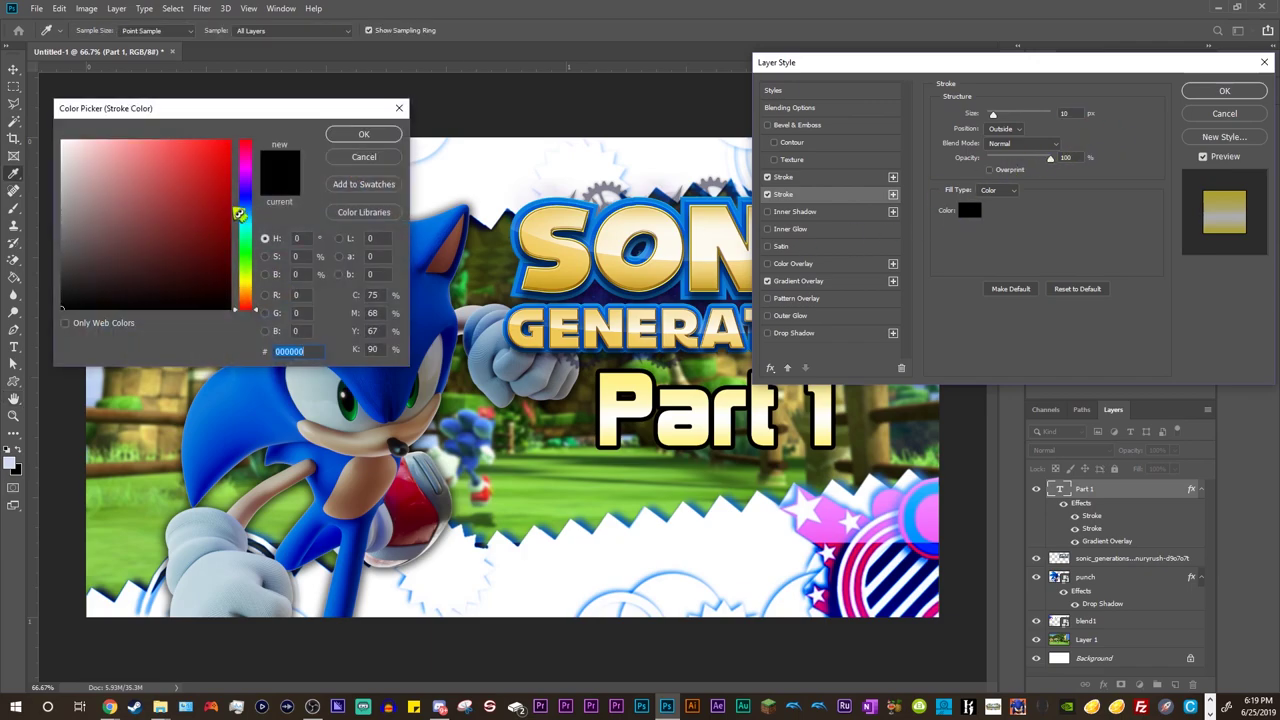
left_click(520, 238)
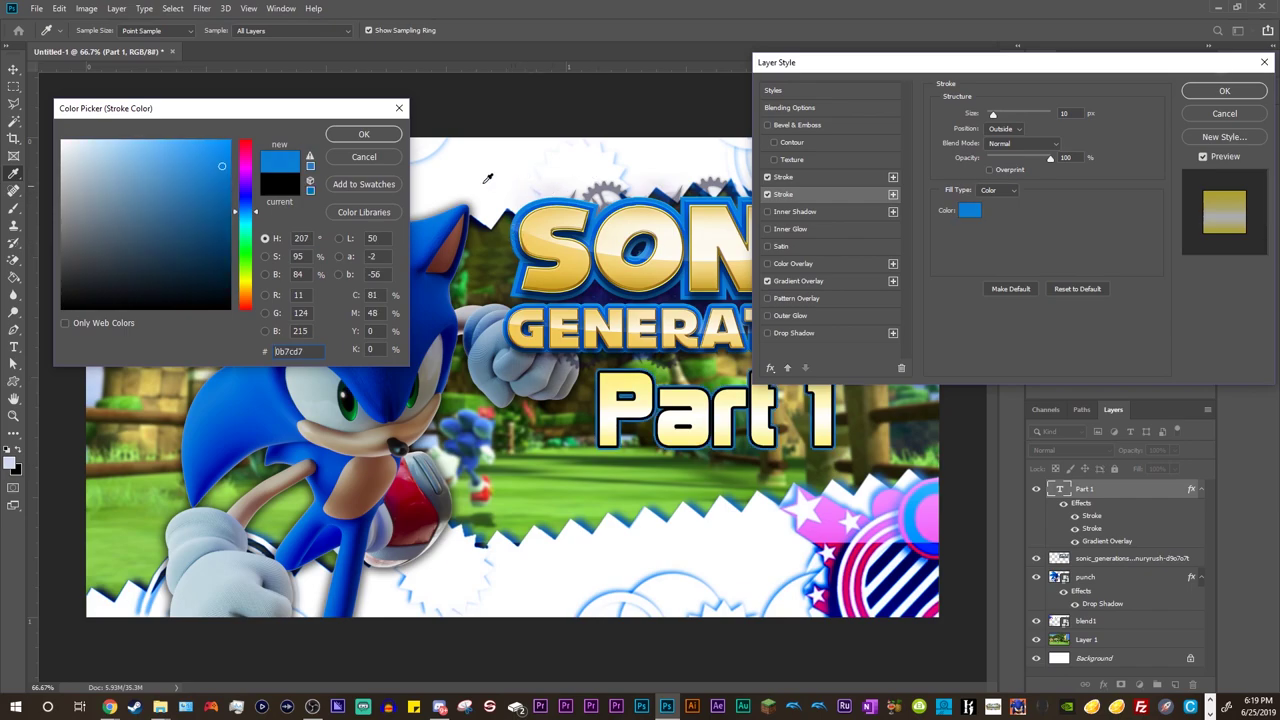
left_click(364, 133)
Step: Colour the first stroke with a deeper blue sampled from the logo
left_click(840, 178)
left_click(976, 213)
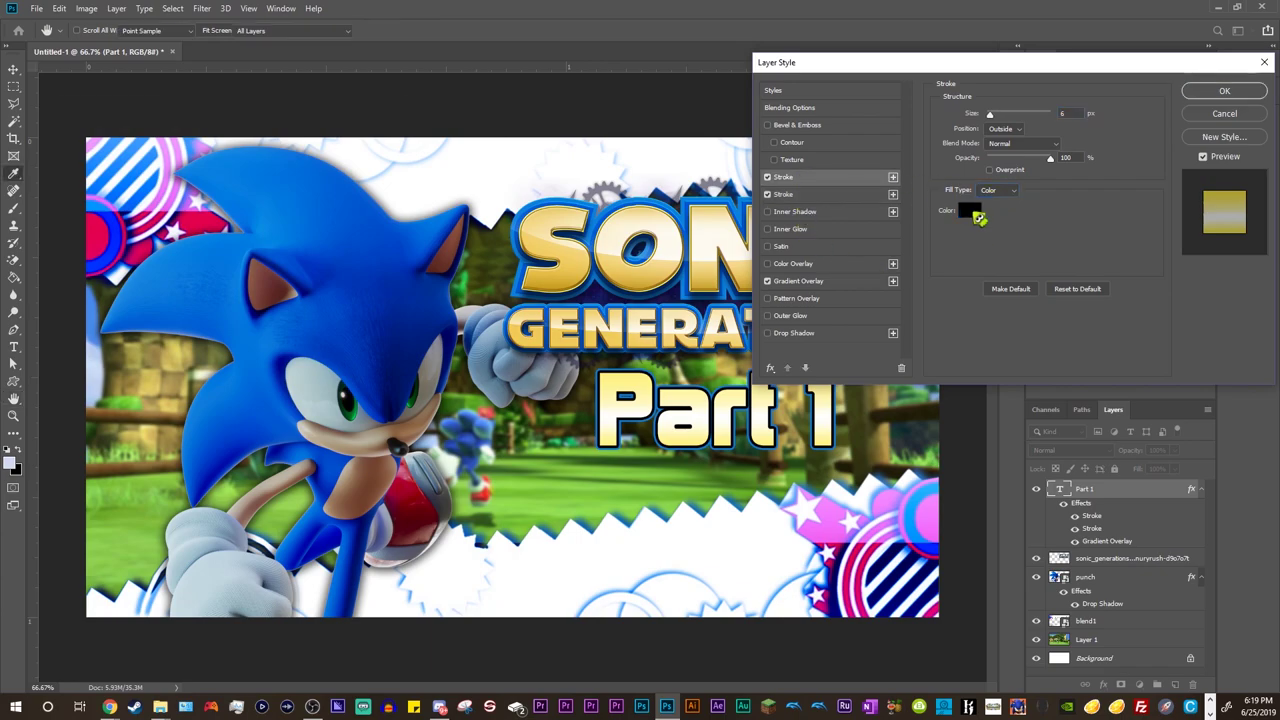
left_click(525, 273)
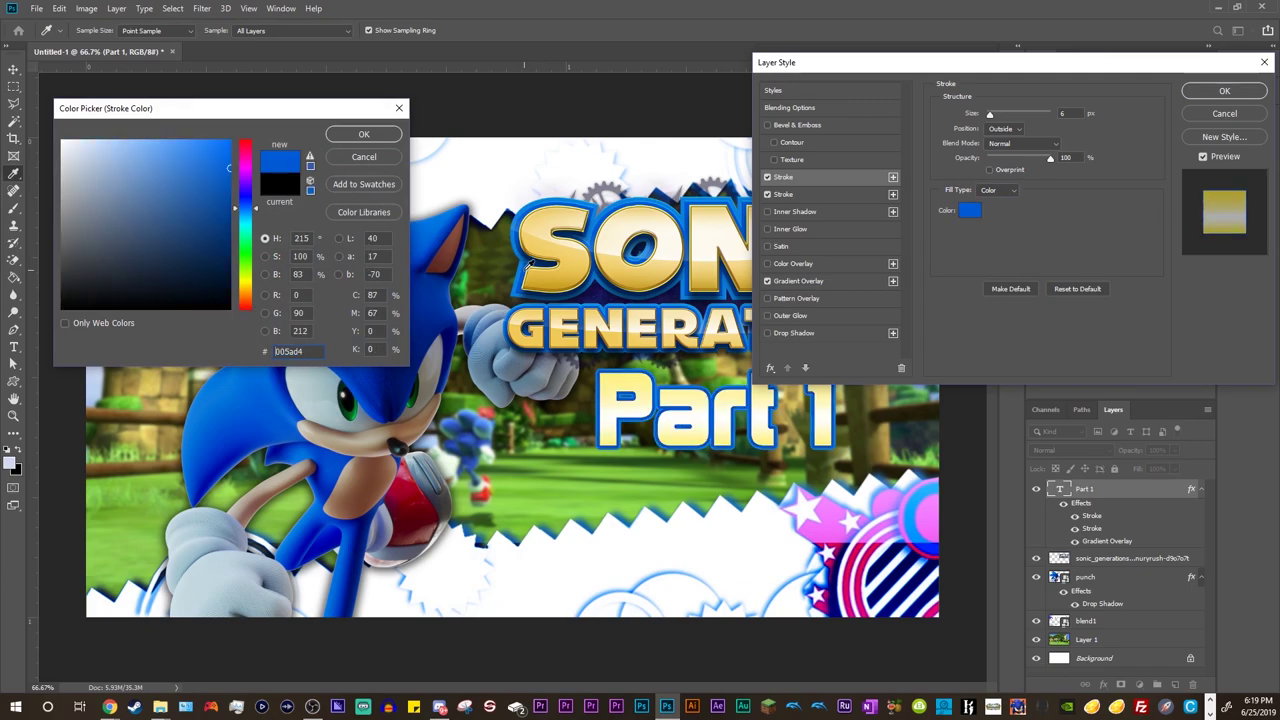
left_click(364, 136)
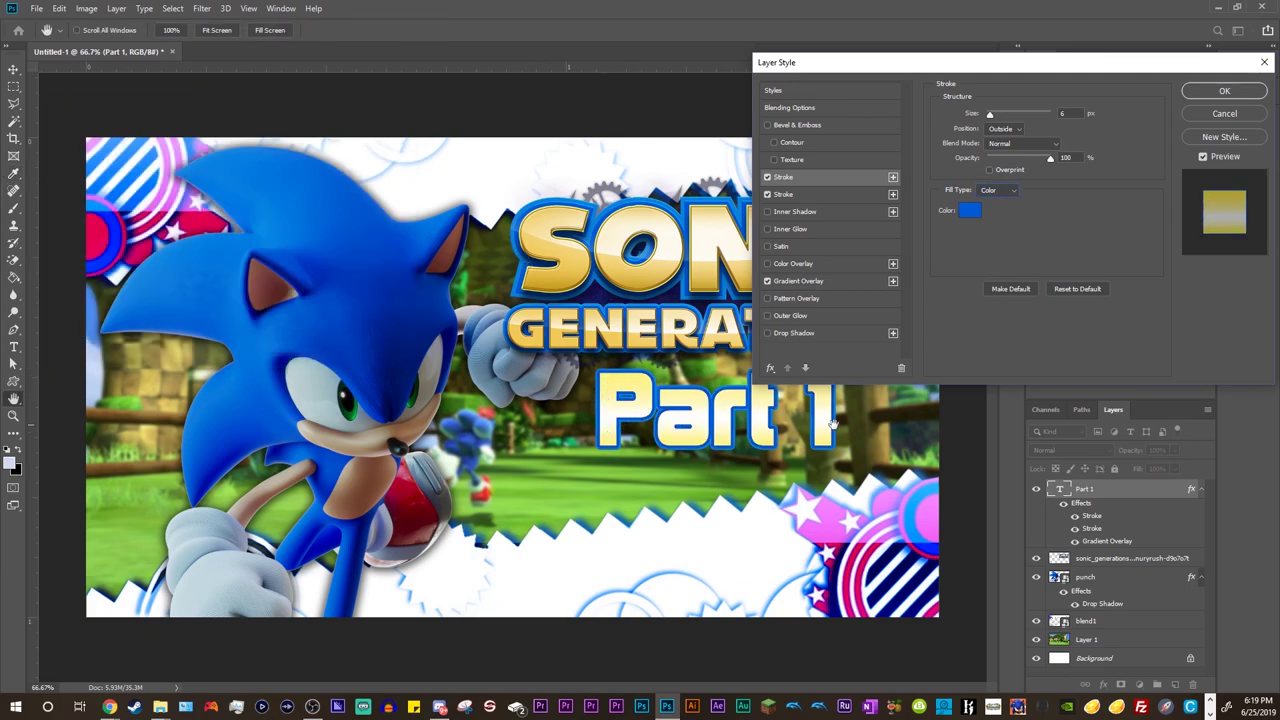
left_click(312, 707)
left_click(1034, 85)
Step: Add a 100% opacity drop shadow with 38 px size and 19% spread, then apply the style
left_click(768, 334)
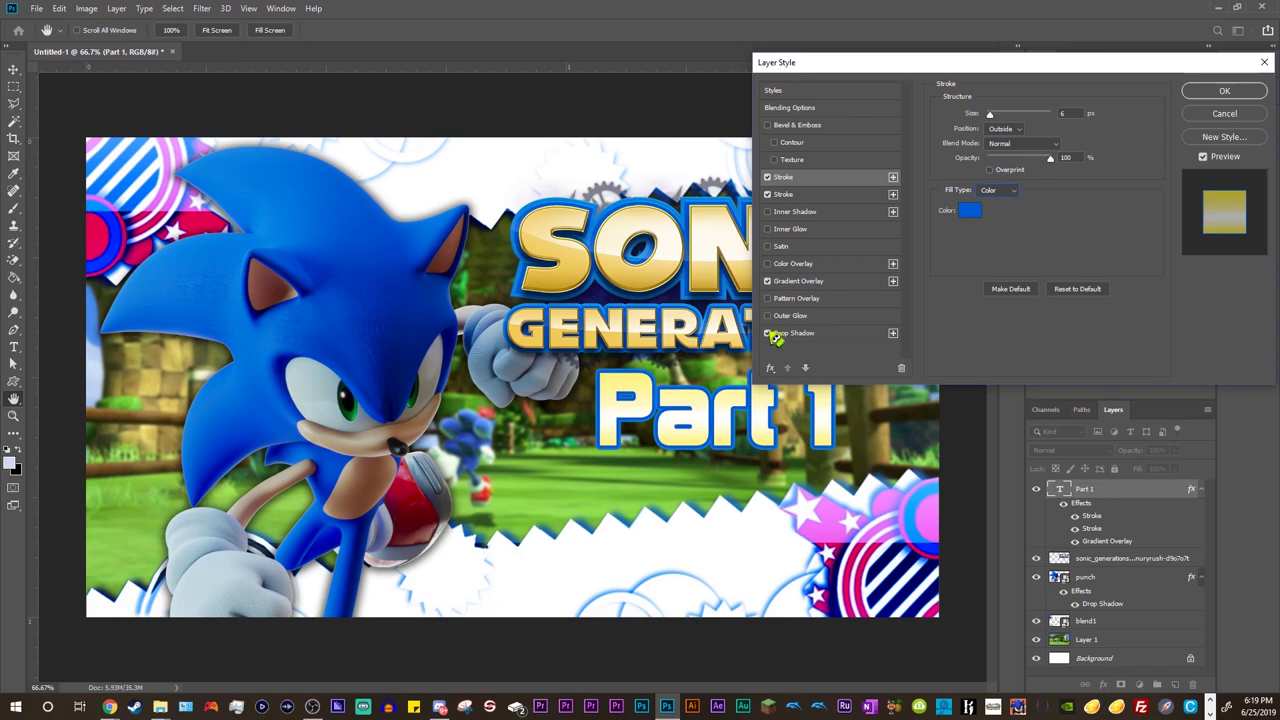
left_click(826, 336)
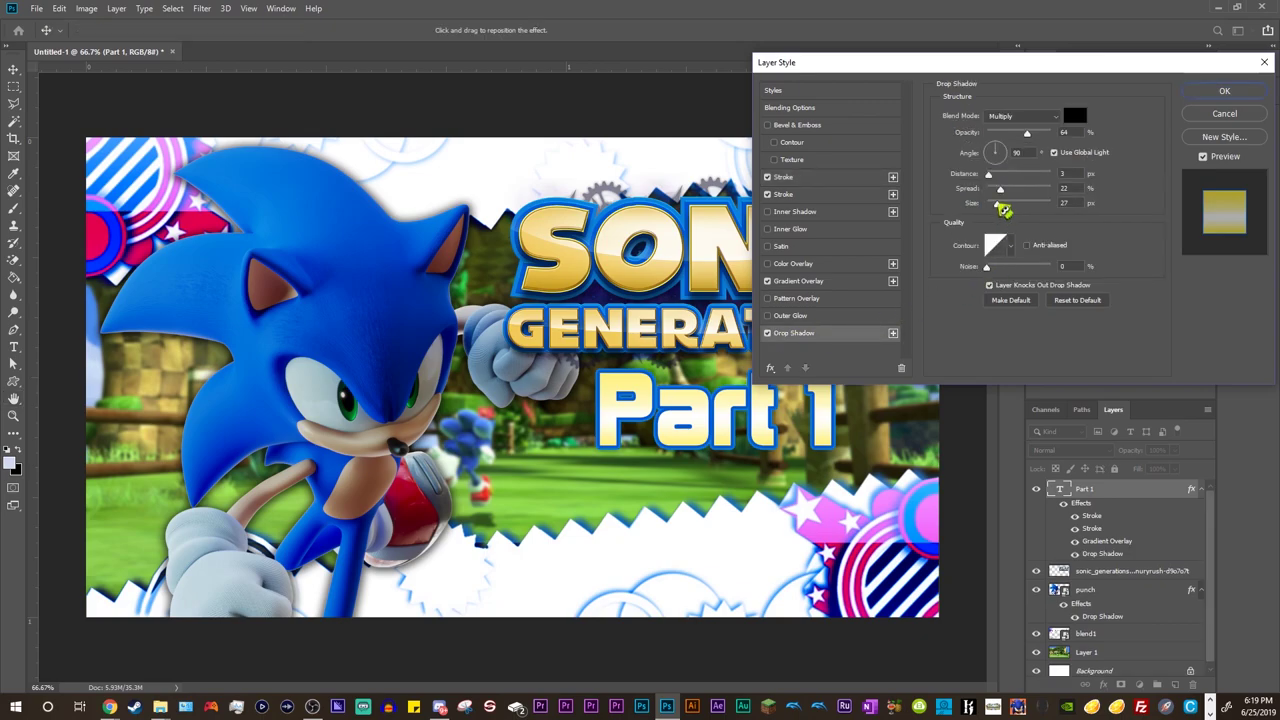
mouse_move(998, 203)
left_mouse_down()
mouse_move(1004, 188)
mouse_move(986, 177)
mouse_move(1000, 200)
left_mouse_up()
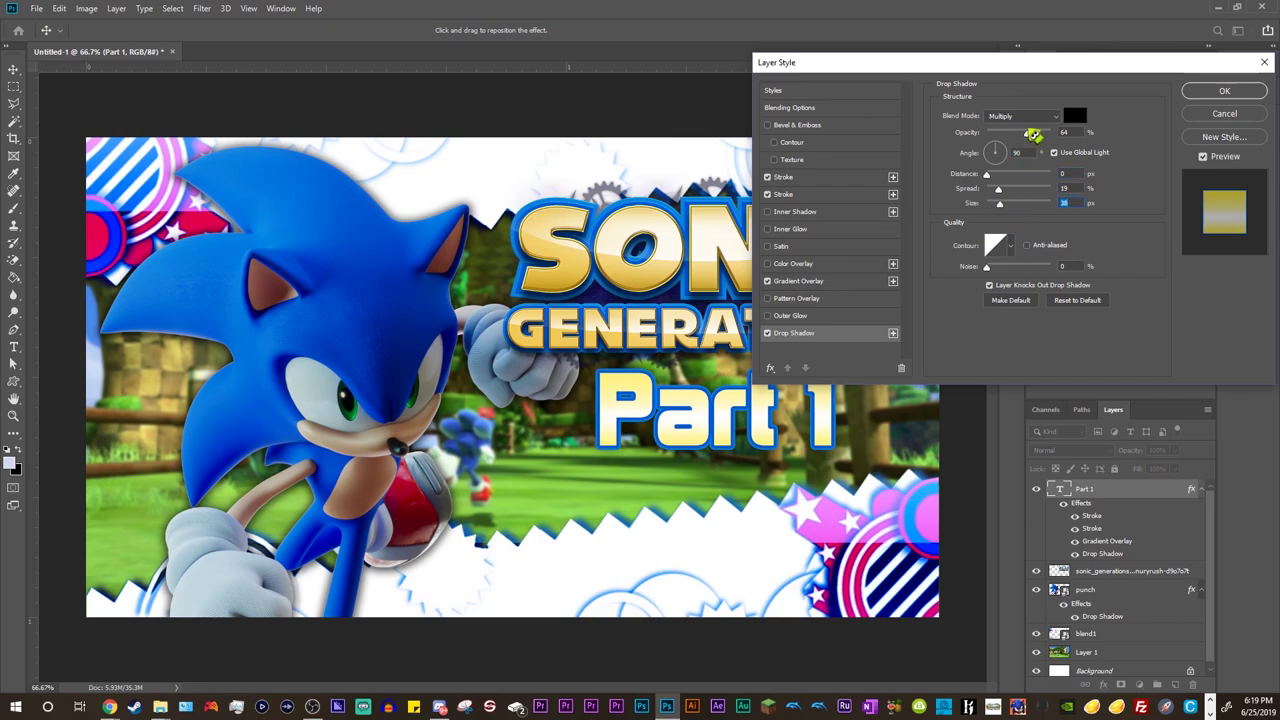
left_click_drag(1028, 130, 1052, 132)
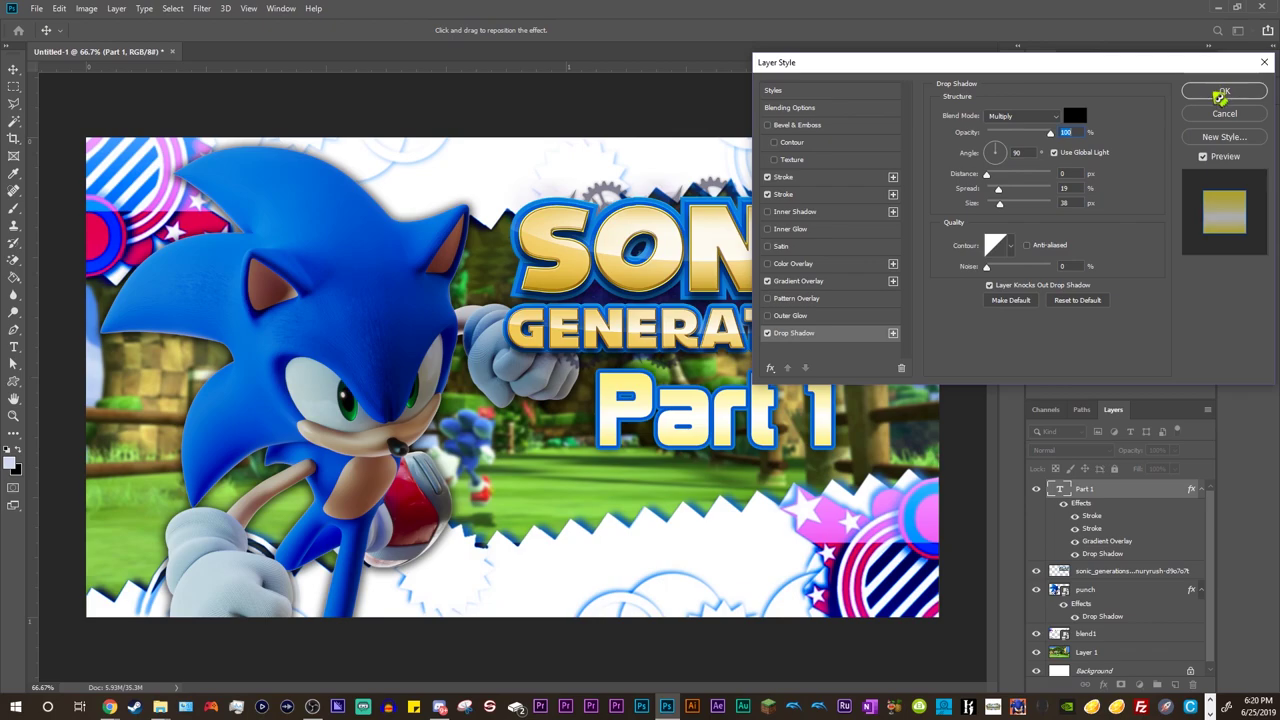
left_click(1213, 90)
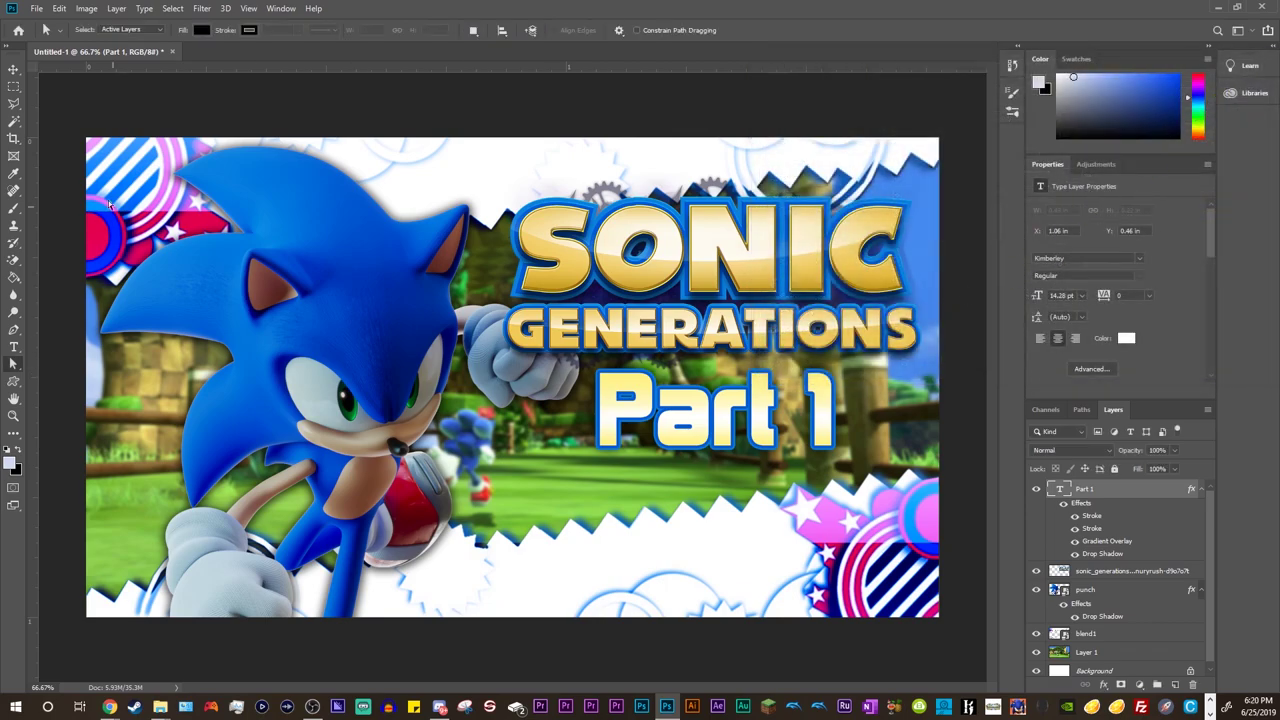